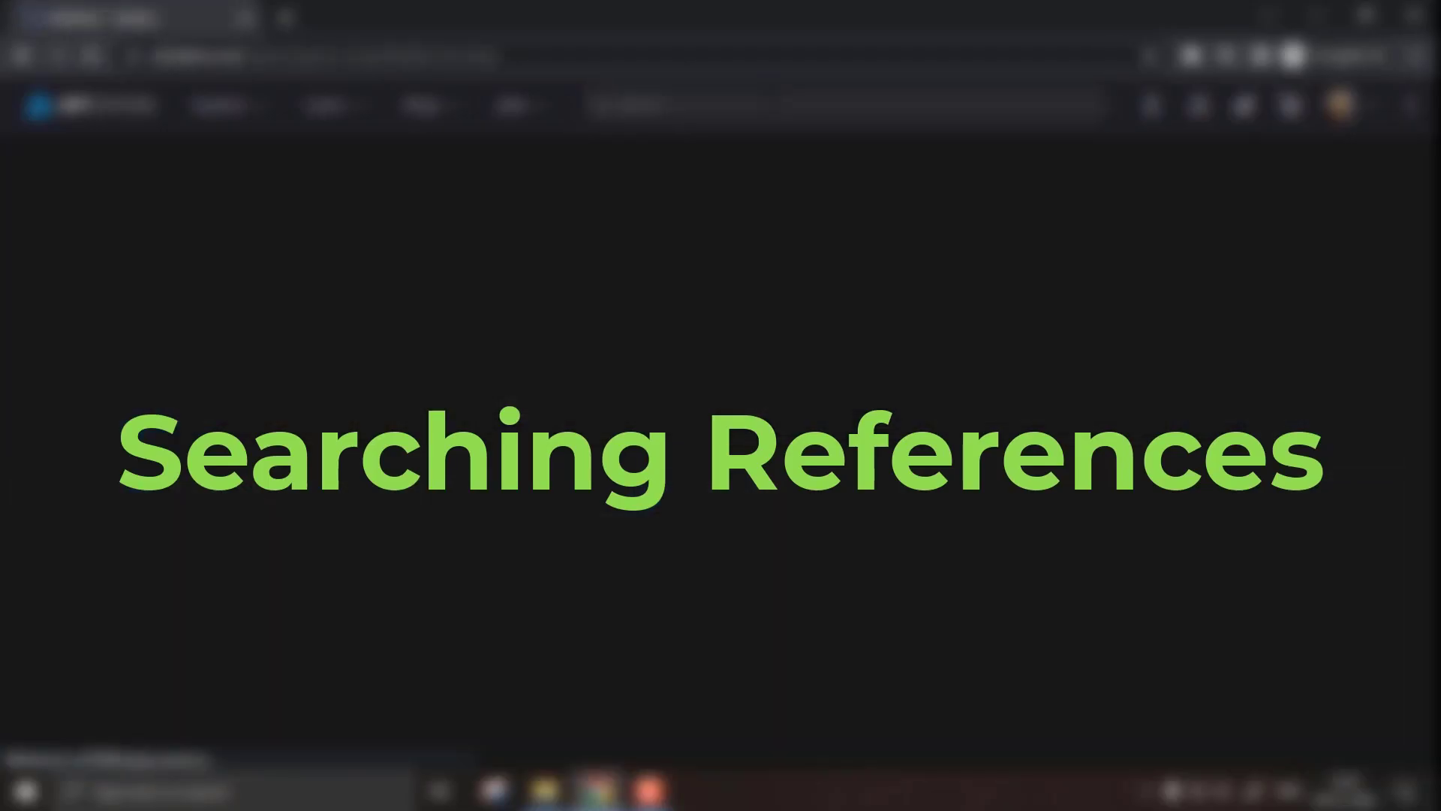
- Search ArtStation for "classroom" artworks
scroll(717, 323, "down", 20)
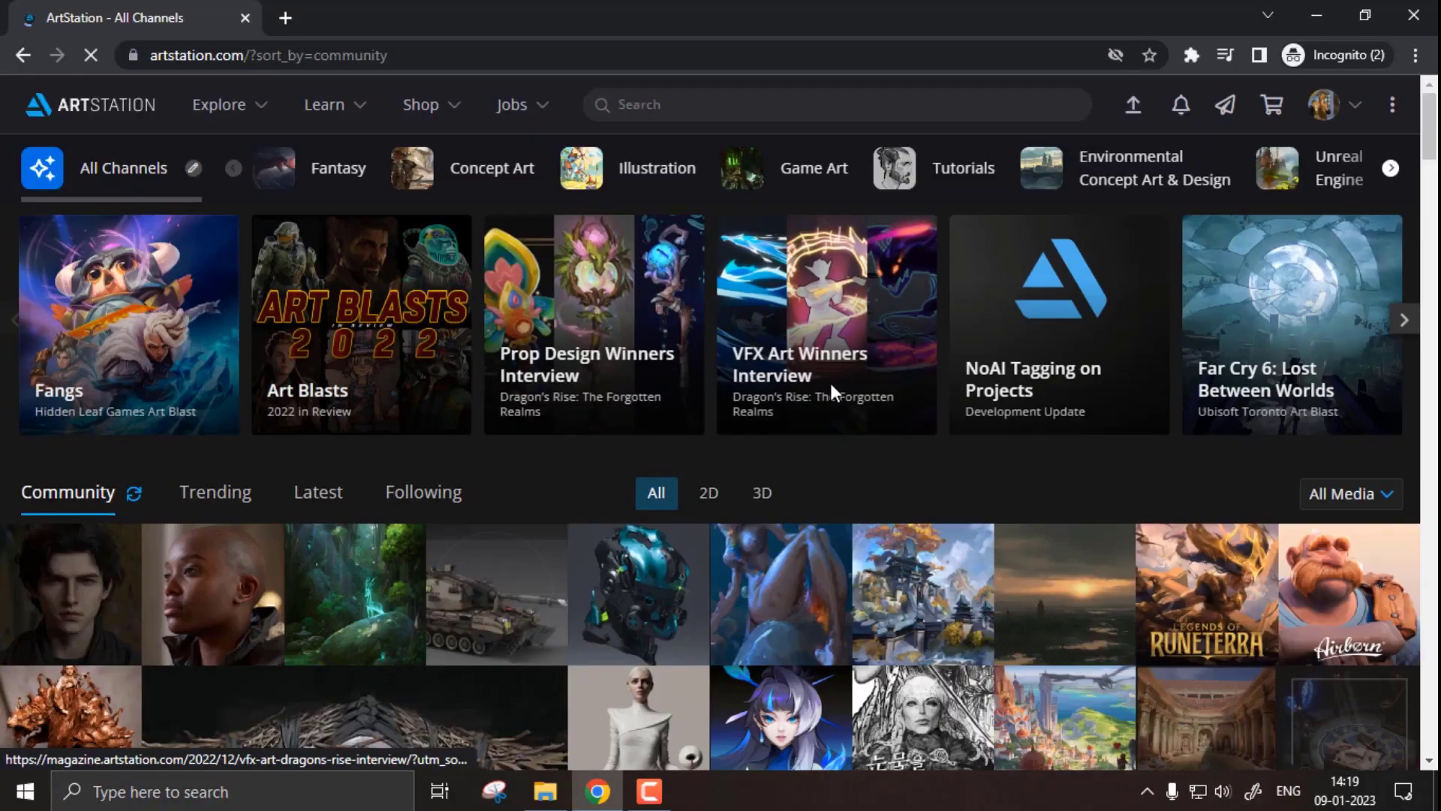
left_click(644, 103)
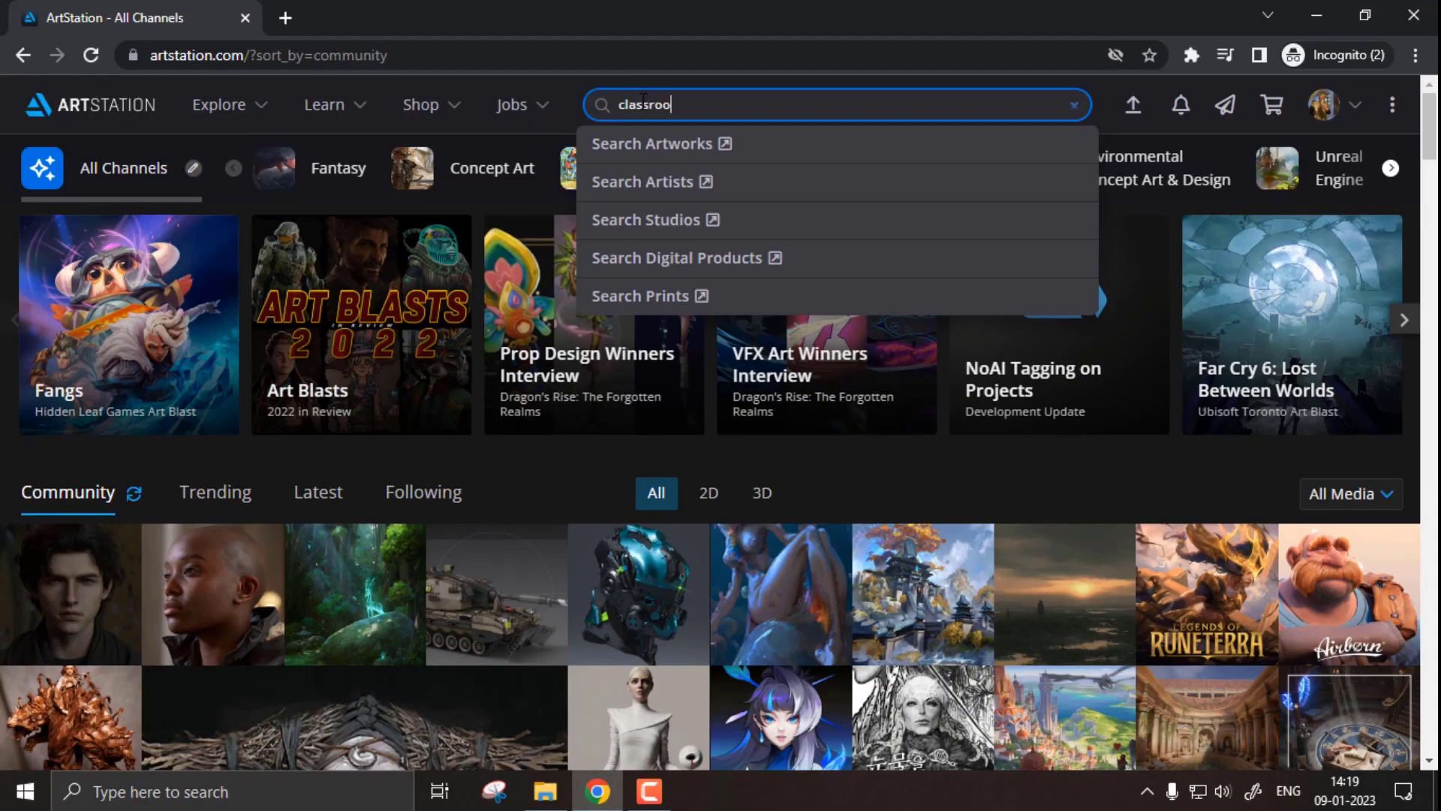
key("Return")
- Open the sunlit Classroom artwork made in Blender 2.8 and look through its renders and work-in-progress images
scroll(733, 345, "down", 5)
left_click(643, 321)
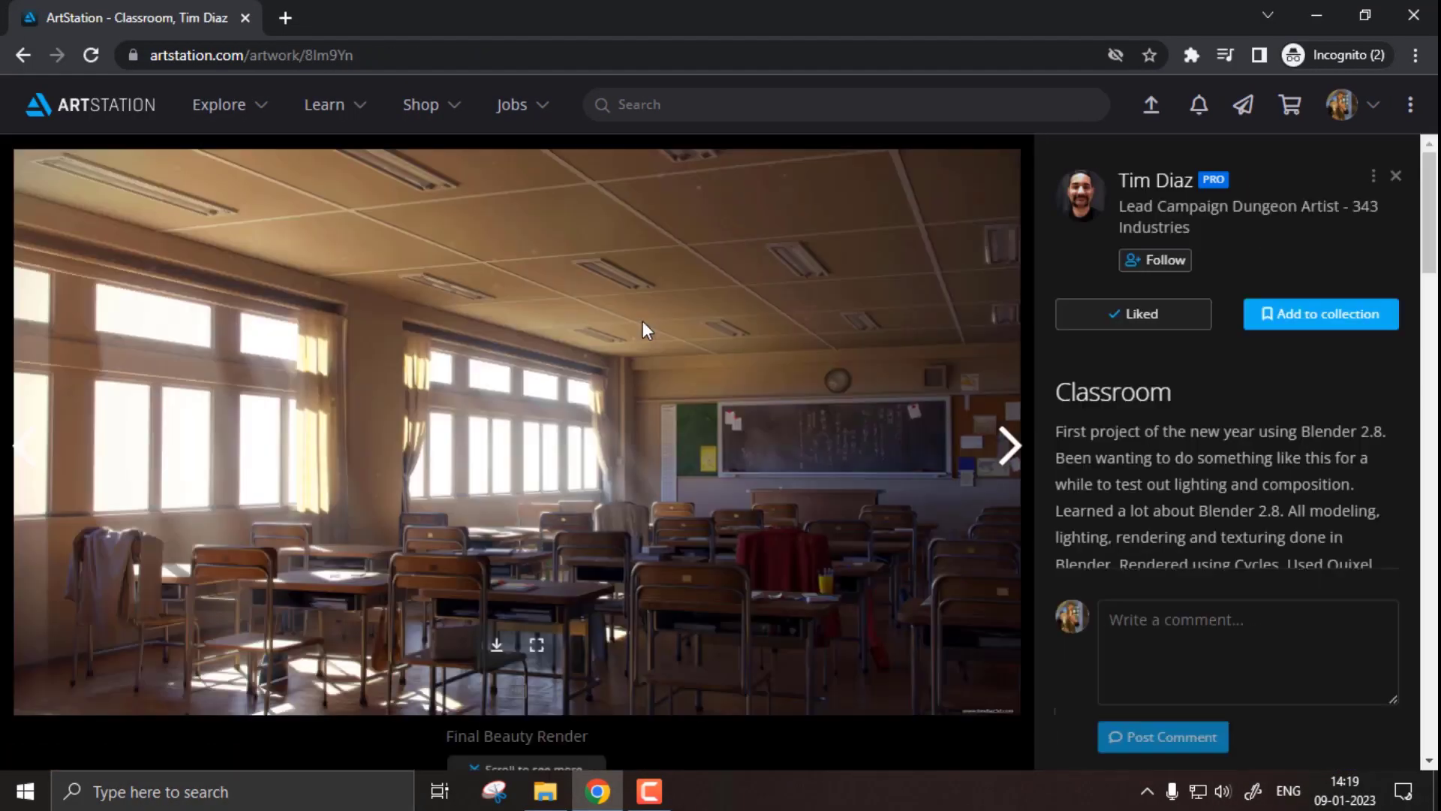
scroll(653, 391, "down", 20)
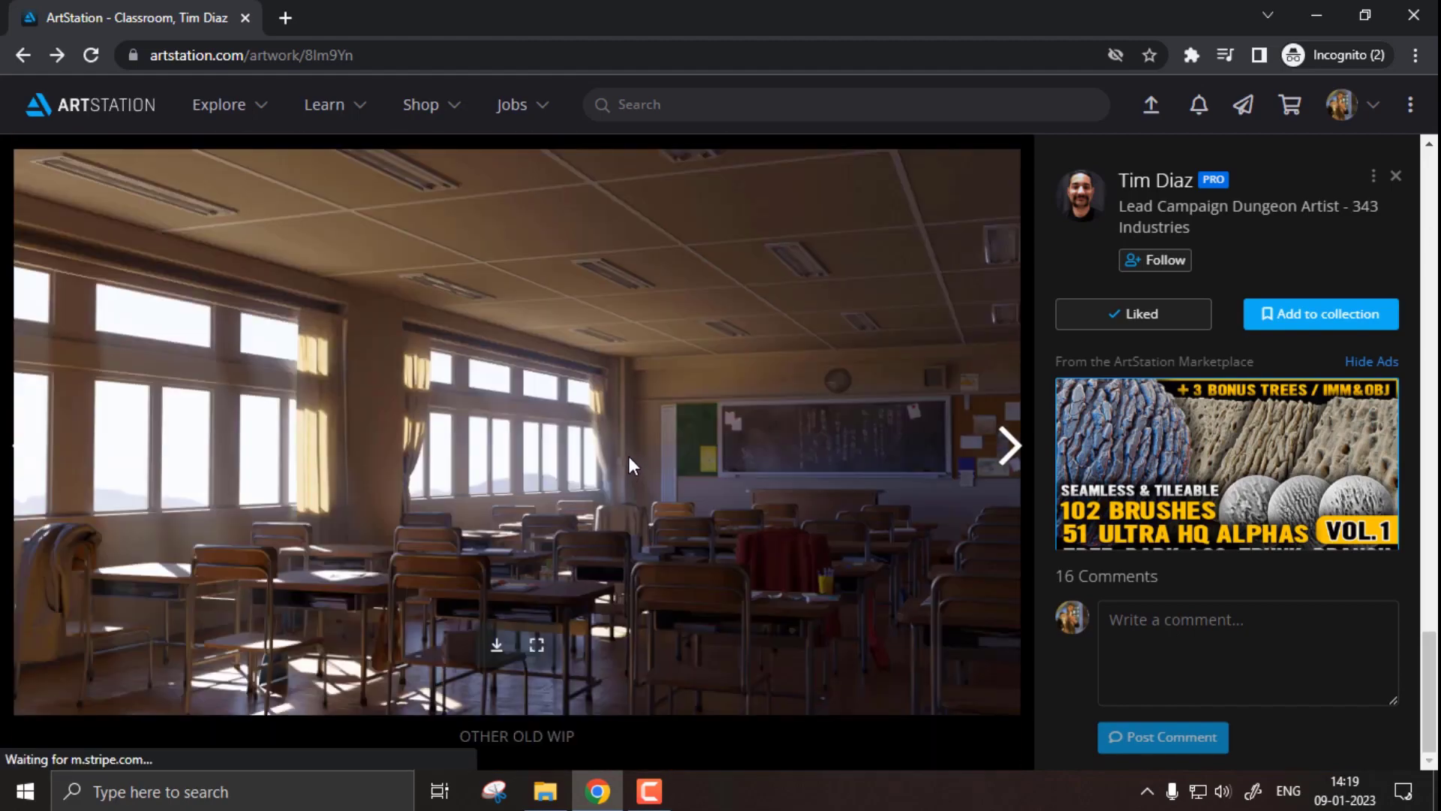
- Go back to the results and examine the post-apocalyptic classroom artwork as a lighting reference
key("alt+Left")
left_click(821, 571)
scroll(804, 262, "down", 6)
scroll(780, 360, "up", 6)
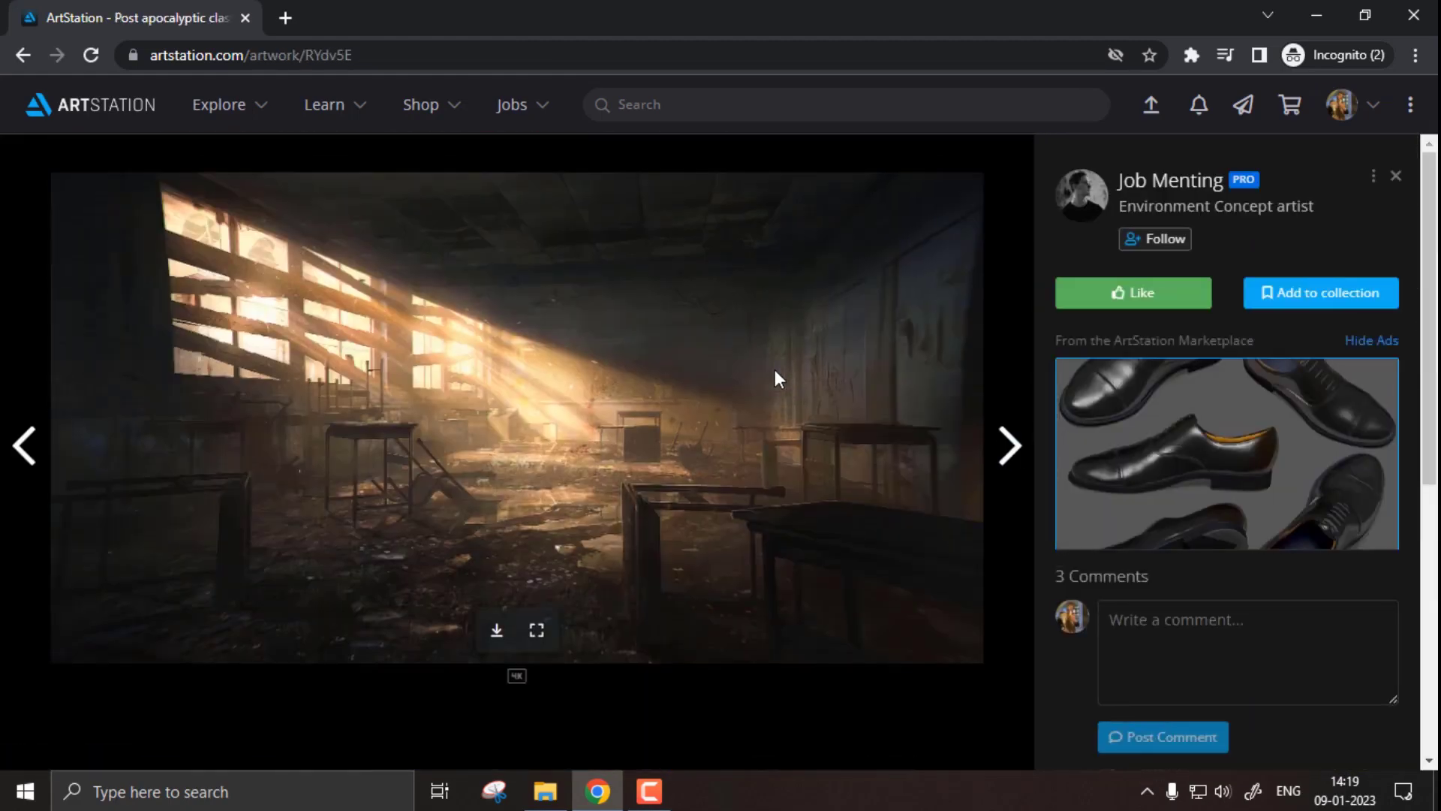
- View one more classroom artwork from the search results and return to the result list
key("alt+Left")
left_click(571, 465)
scroll(727, 235, "down", 5)
scroll(726, 236, "up", 5)
key("alt+Left")
- Open the "Back4Blood classroom variations: Chemistry" artwork and display one of its images at full size
scroll(571, 265, "down", 5)
scroll(506, 408, "down", 3)
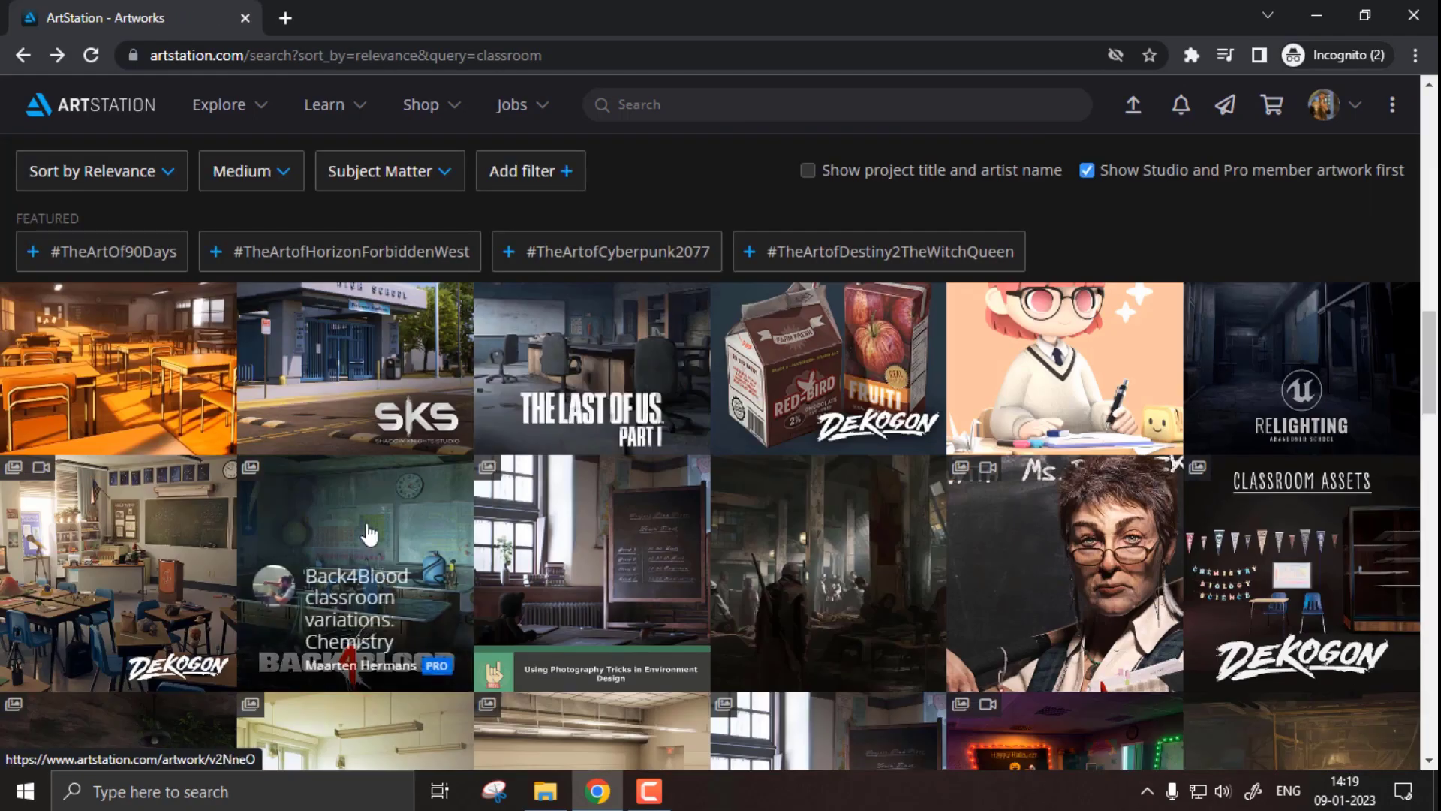
left_click(363, 515)
left_click(550, 521)
left_click(726, 417)
- Examine the details across the full-size chemistry classroom image from one side to the other
scroll(518, 293, "up", 5)
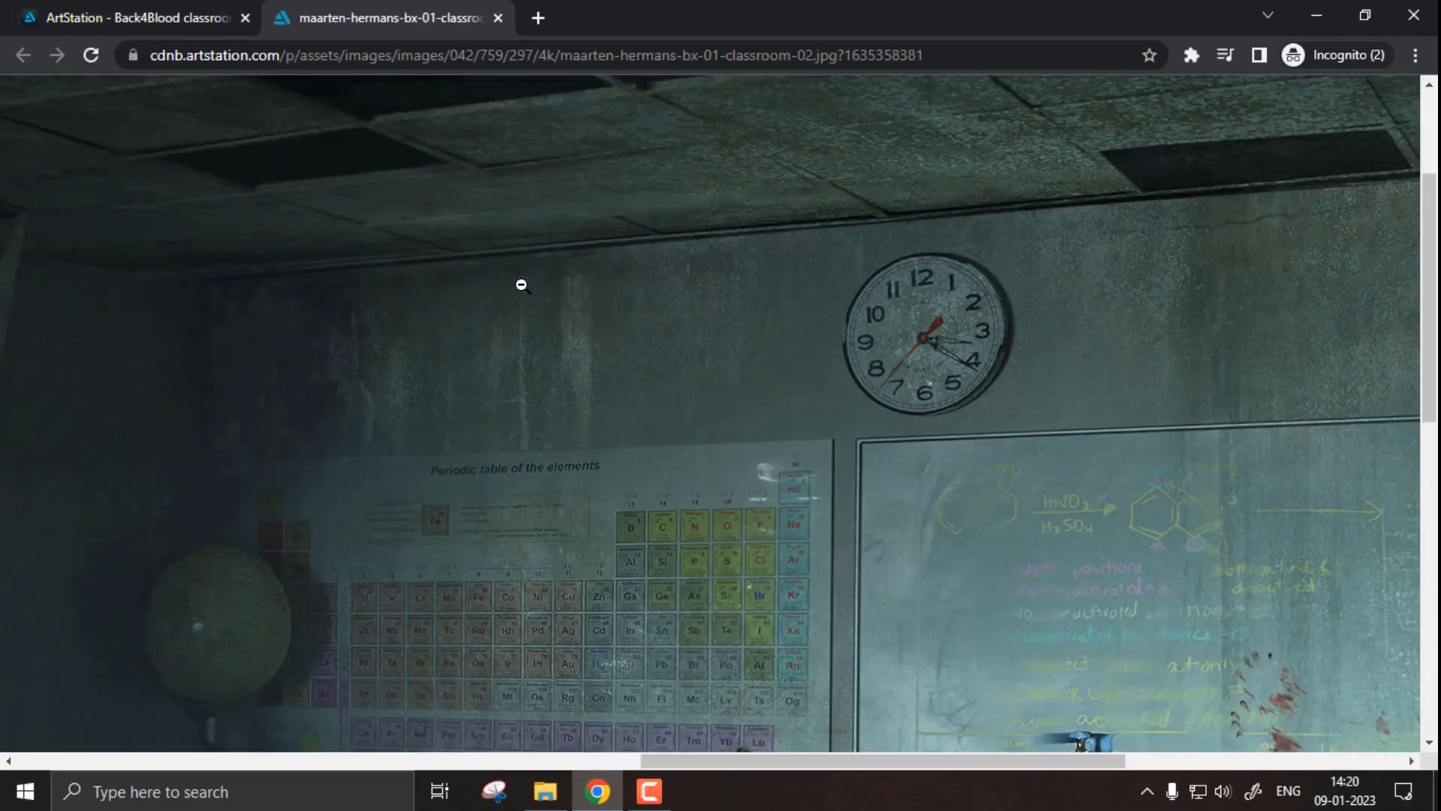
left_click_drag(653, 761, 30, 765)
scroll(222, 478, "down", 10)
left_click_drag(399, 761, 1206, 717)
left_click(1206, 718)
- Return to the ArtStation results and look through a further classroom artwork
left_click(130, 13)
key("alt+Left")
left_click(405, 623)
scroll(492, 432, "down", 5)
key("alt+Left")
key("alt+Right")
scroll(560, 545, "down", 5)
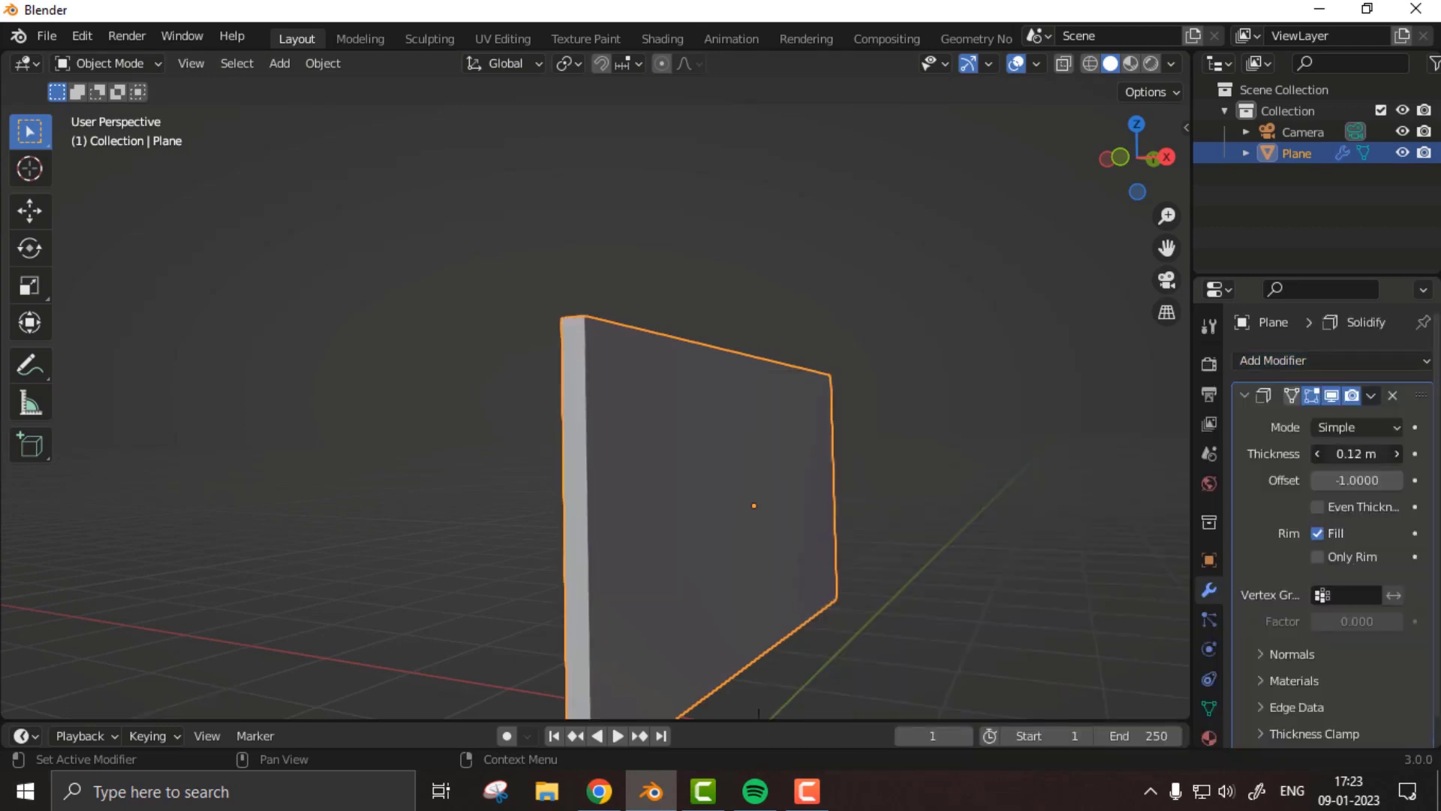
- In Blender, apply the plane's Solidify modifier with a 0.06 m thickness and start beveling the panel's edge
middle_click_drag(975, 420, 759, 418)
left_click(759, 418)
key("Tab")
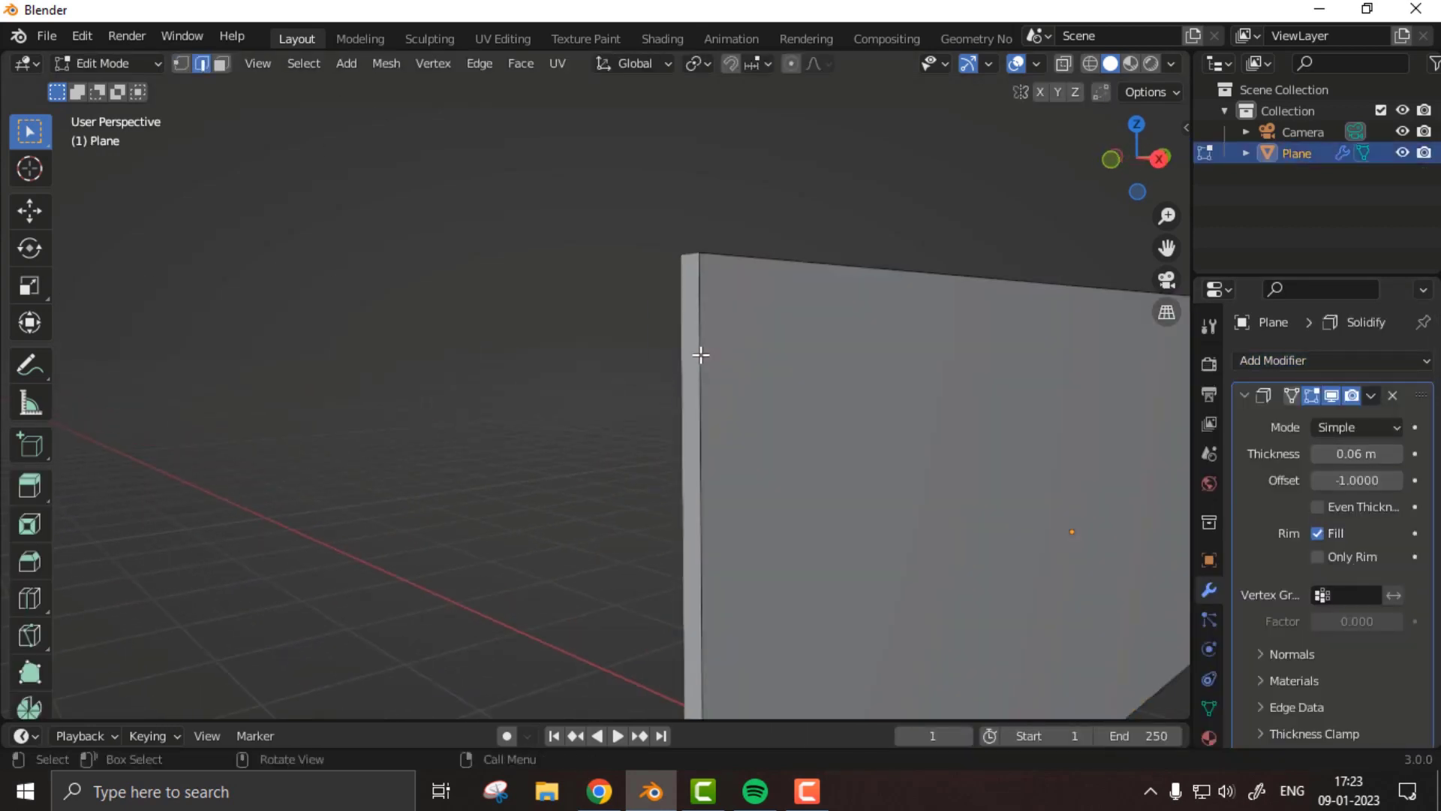
key("Tab")
left_click(1371, 395)
left_click(1321, 420)
key("Tab")
key("ctrl+b")
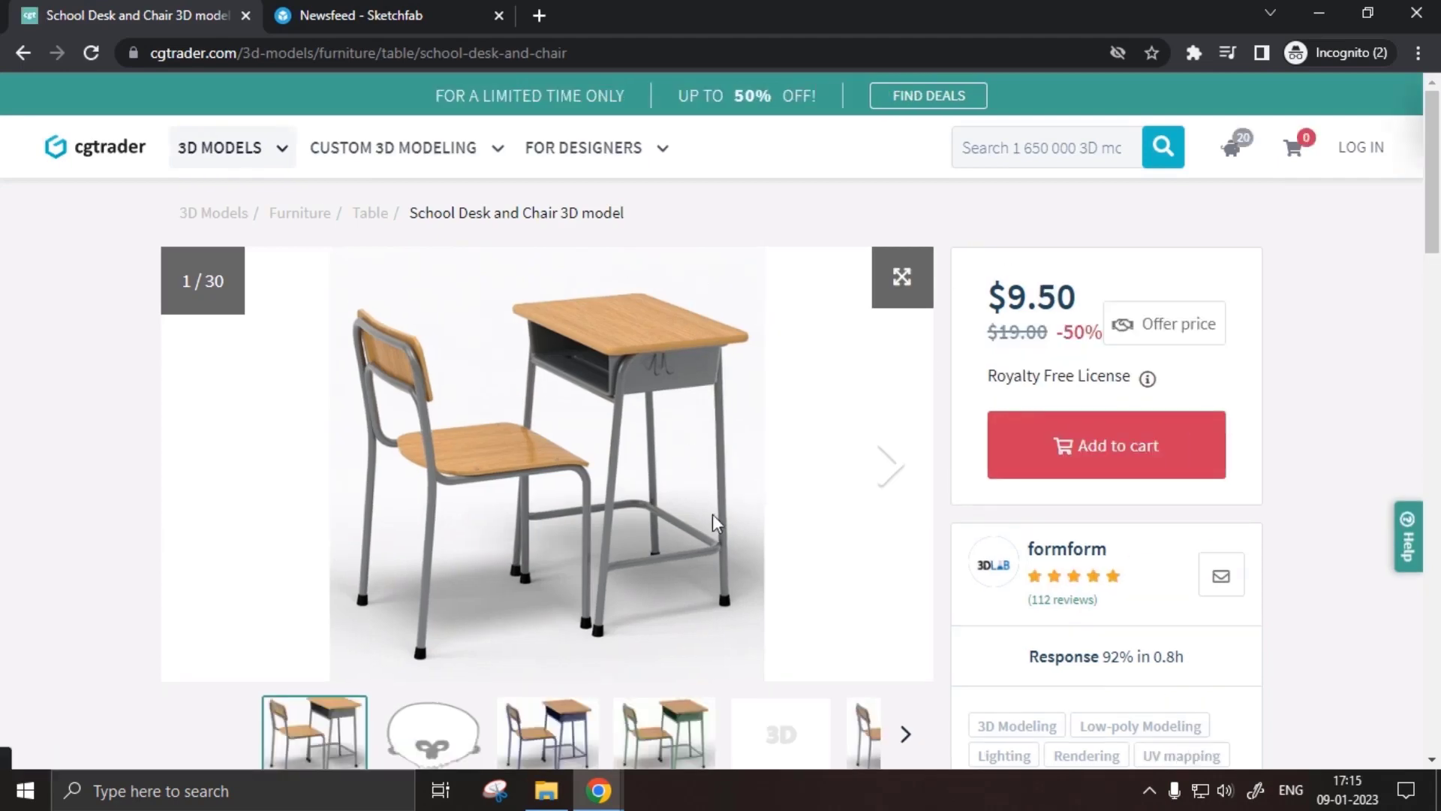
- On CGTrader, look through the preview images of the School Desk and Chair 3D model
left_click(873, 481)
scroll(578, 537, "down", 4)
scroll(540, 456, "up", 4)
scroll(417, 482, "down", 3)
left_click(542, 440)
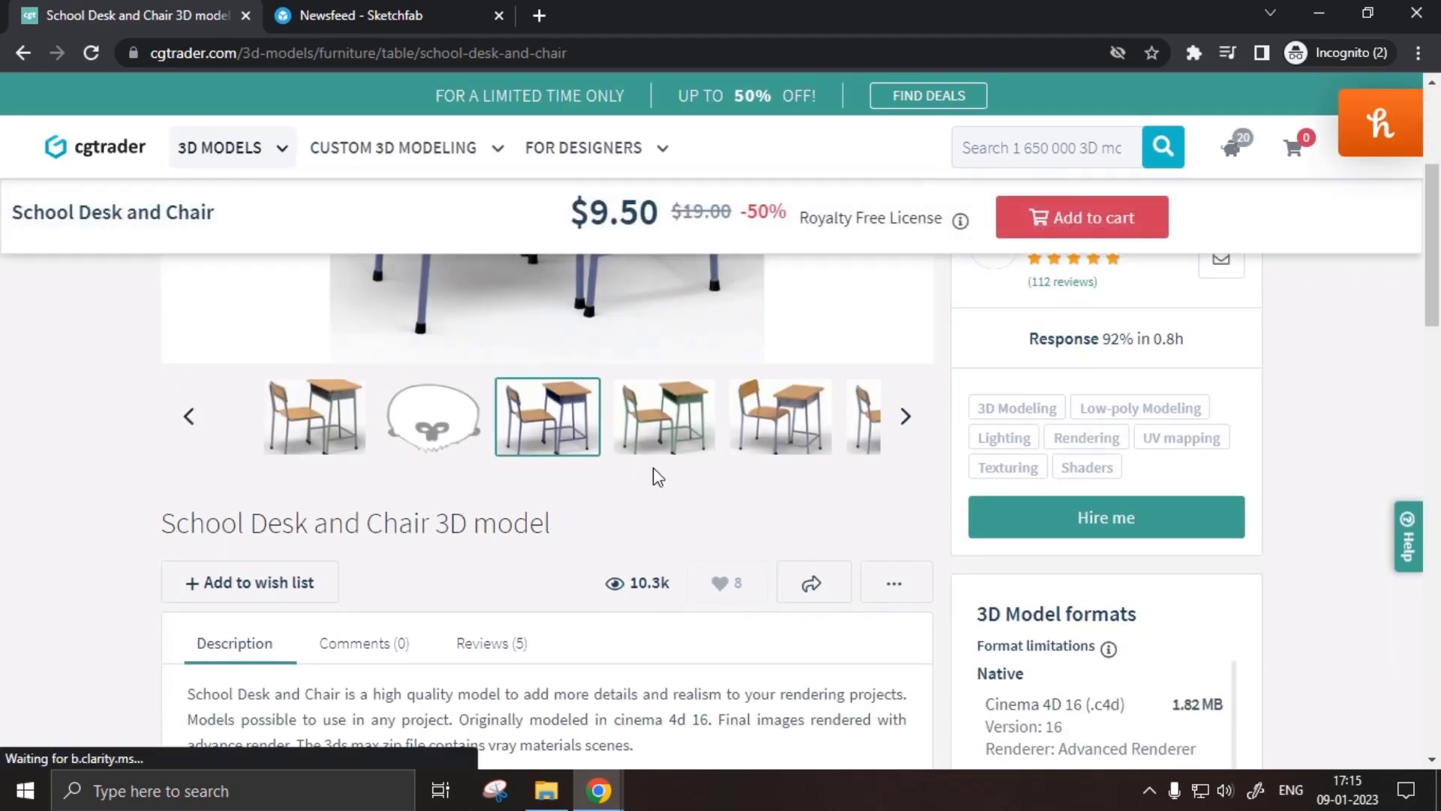
scroll(659, 488, "up", 2)
left_click(689, 629)
- Read the School Desk and Chair model's description and return to the school desk listing
scroll(56, 380, "down", 8)
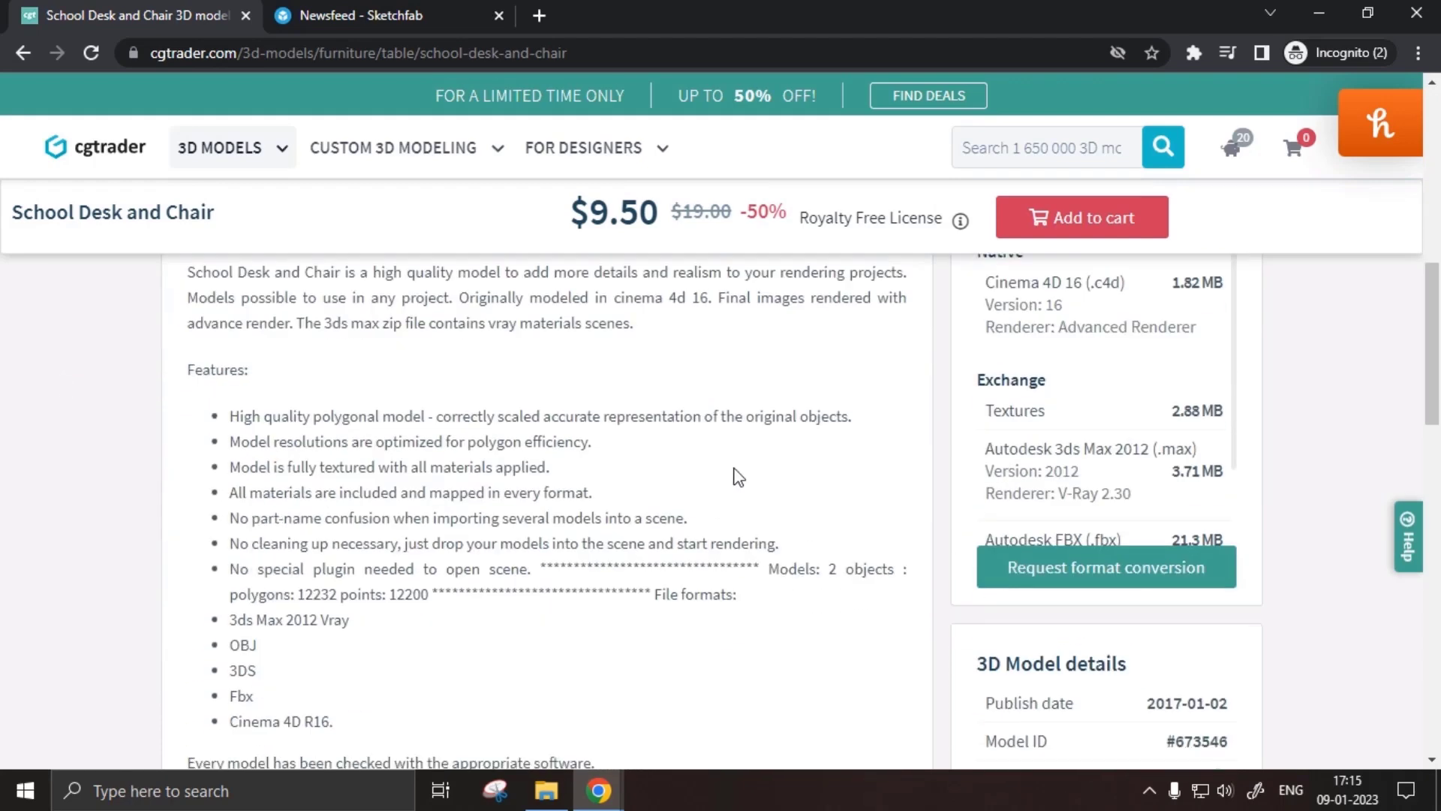
scroll(698, 459, "up", 1)
key("alt+Left")
- Switch to Sketchfab and search its models for "almirah school", broadening the query to "almirah"
left_click(353, 15)
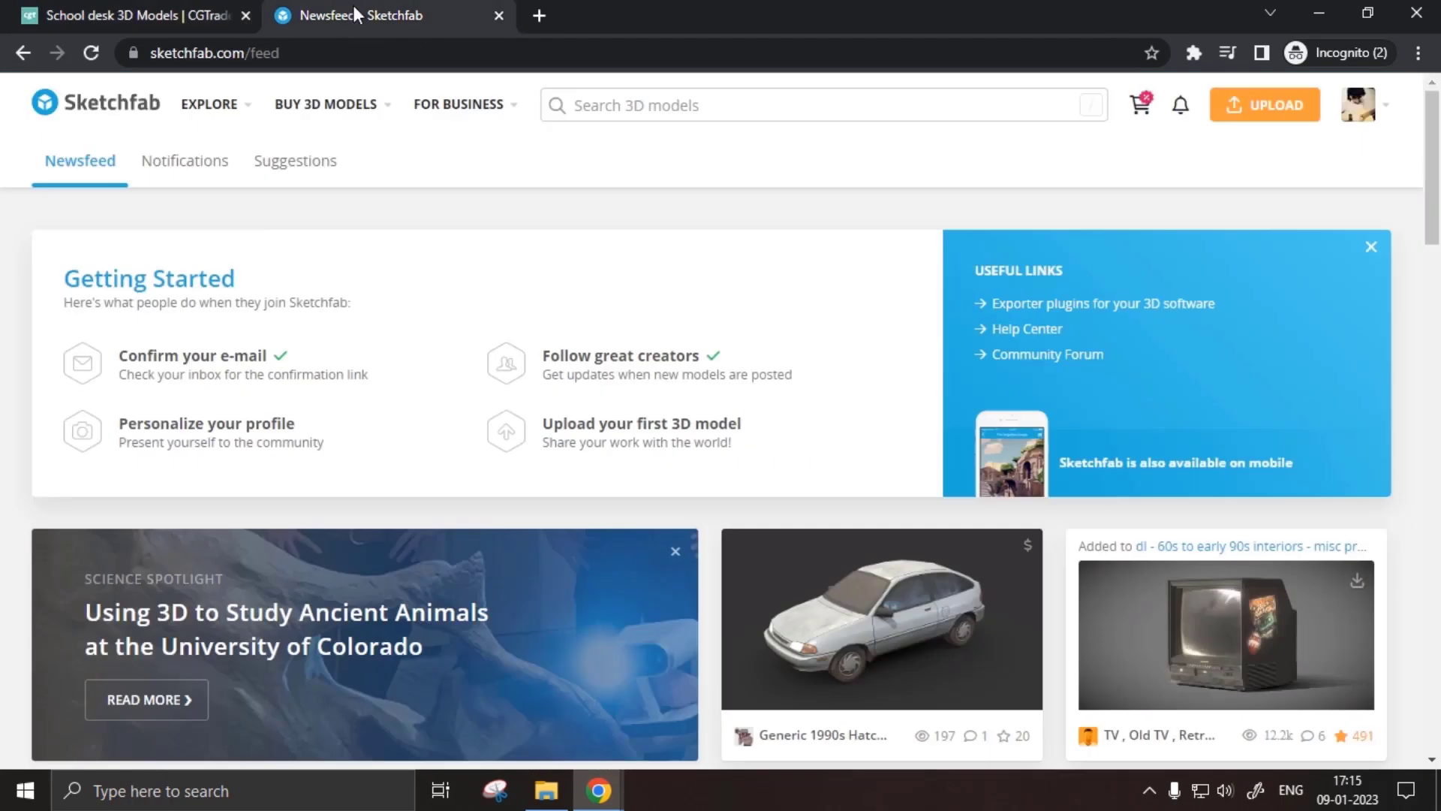
left_click(737, 103)
type("almirah s")
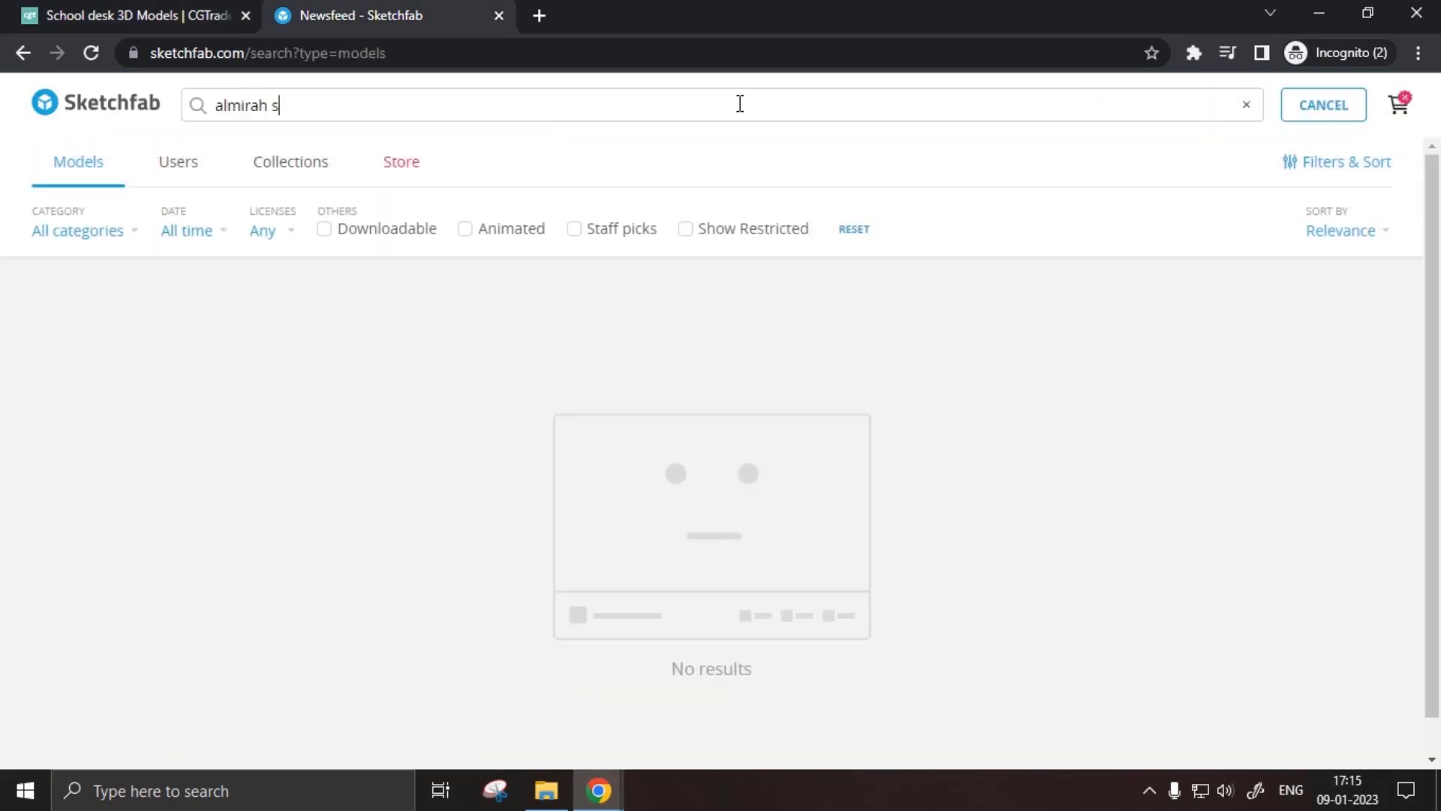
type("chool")
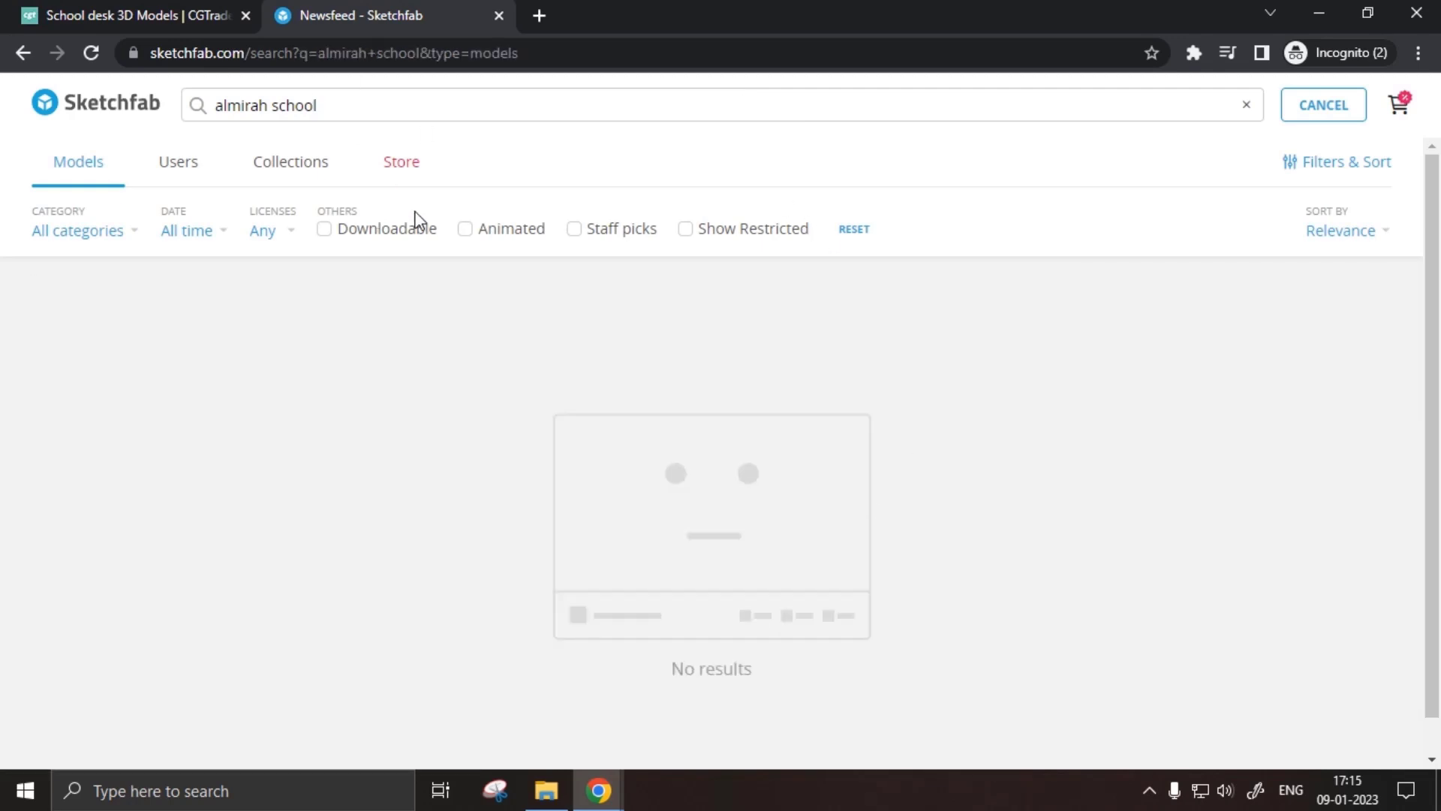
scroll(556, 308, "down", 1)
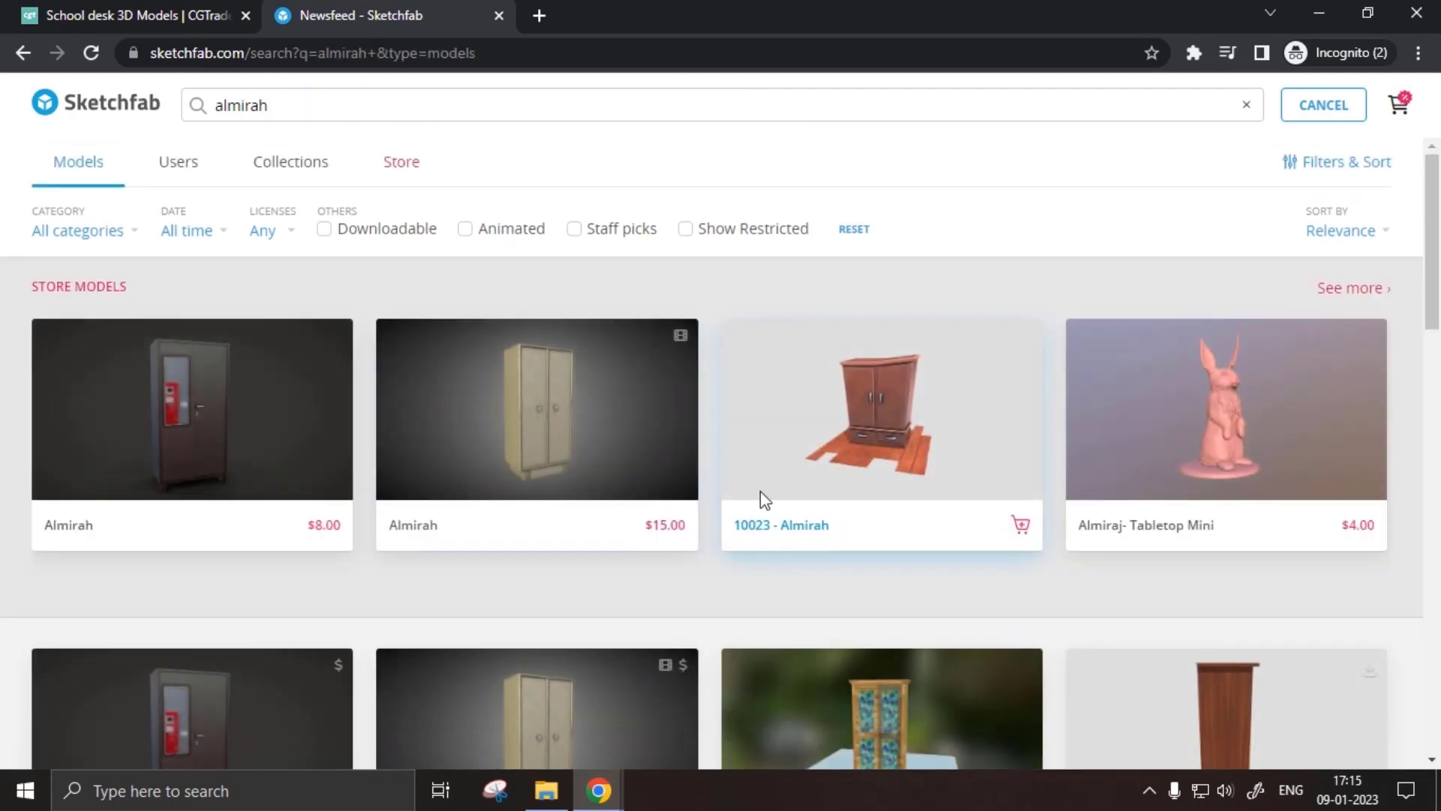
- Open the $15 Almirah model, inspect its door handles from several angles, and close the preview
left_click(763, 498)
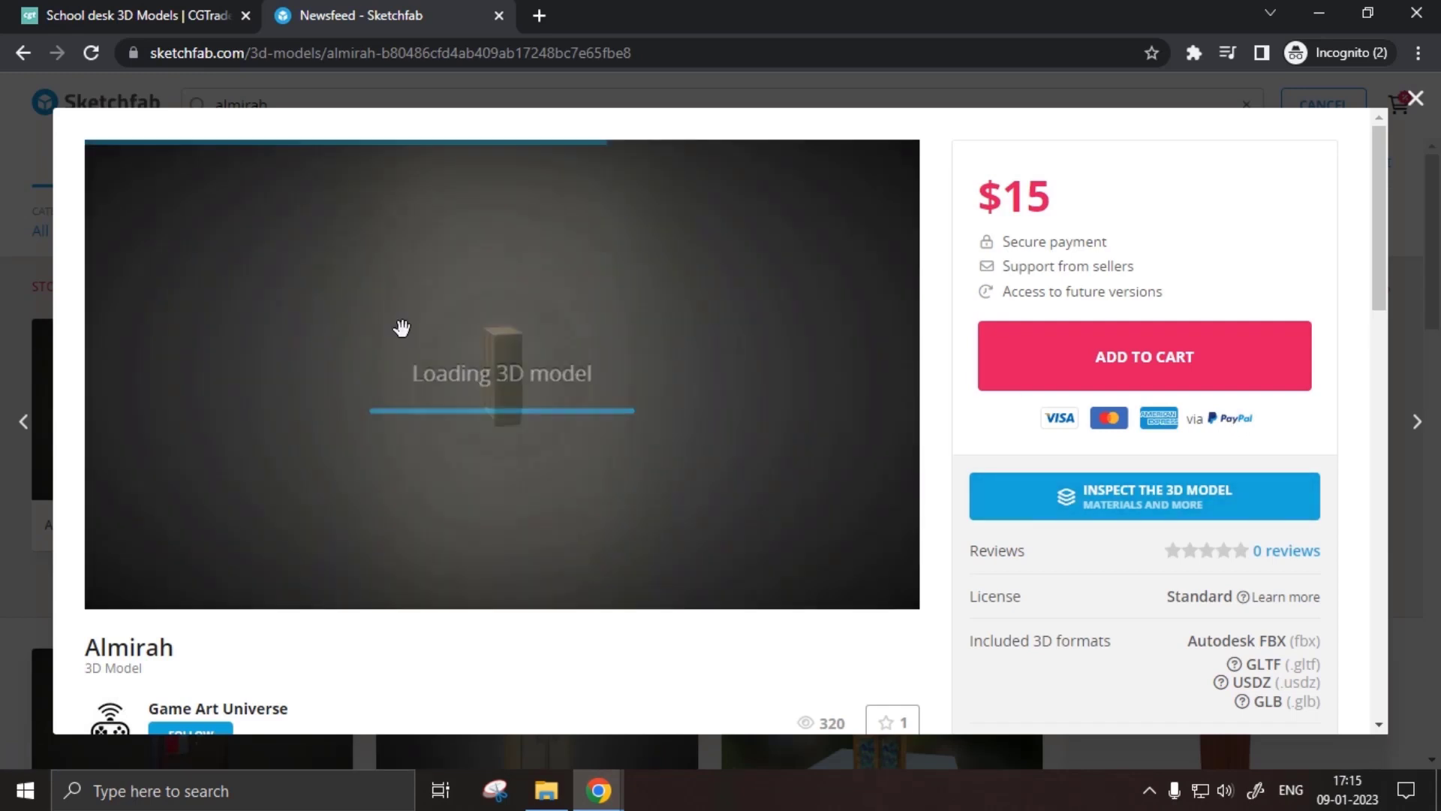
scroll(488, 417, "up", 5)
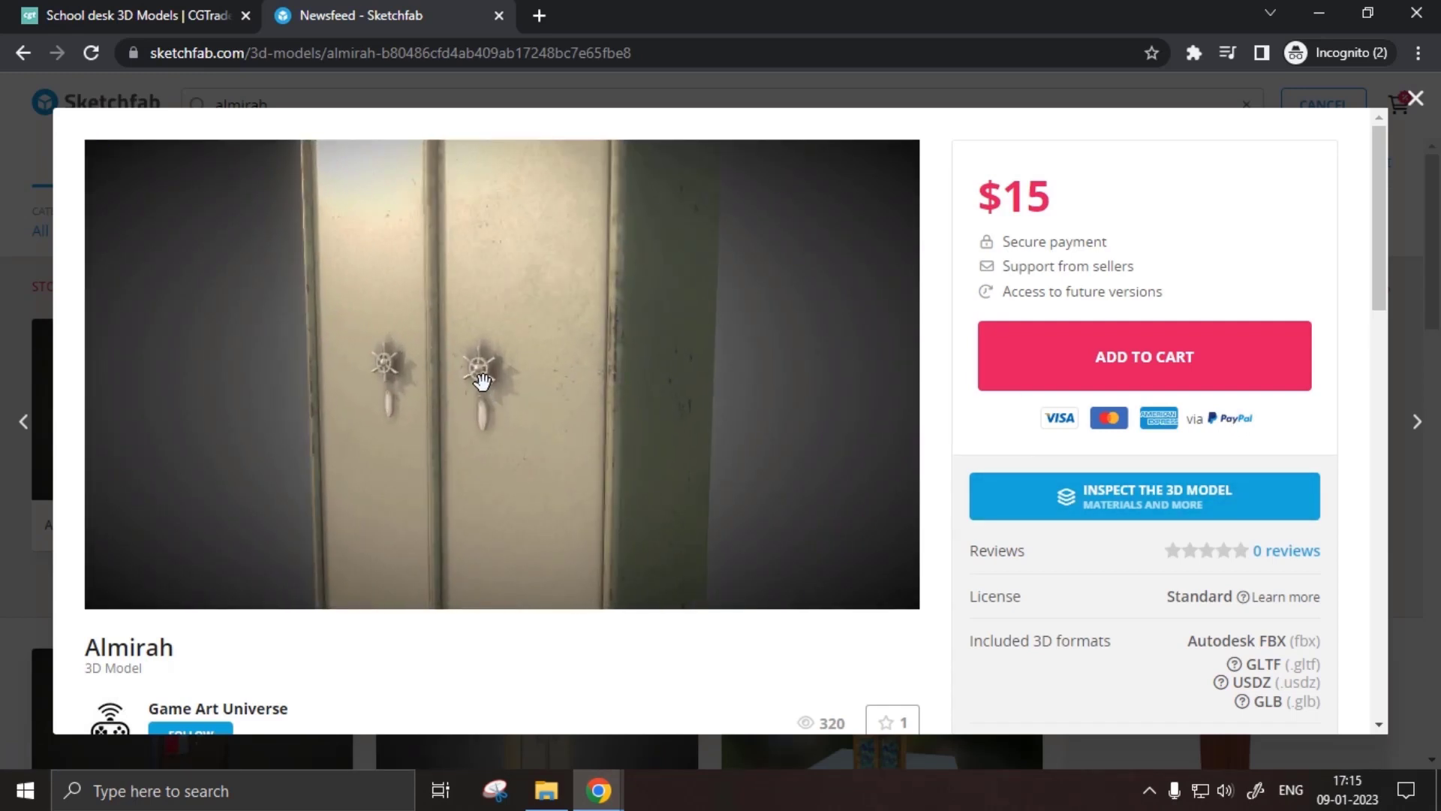
left_click_drag(483, 383, 707, 365)
scroll(711, 379, "down", 5)
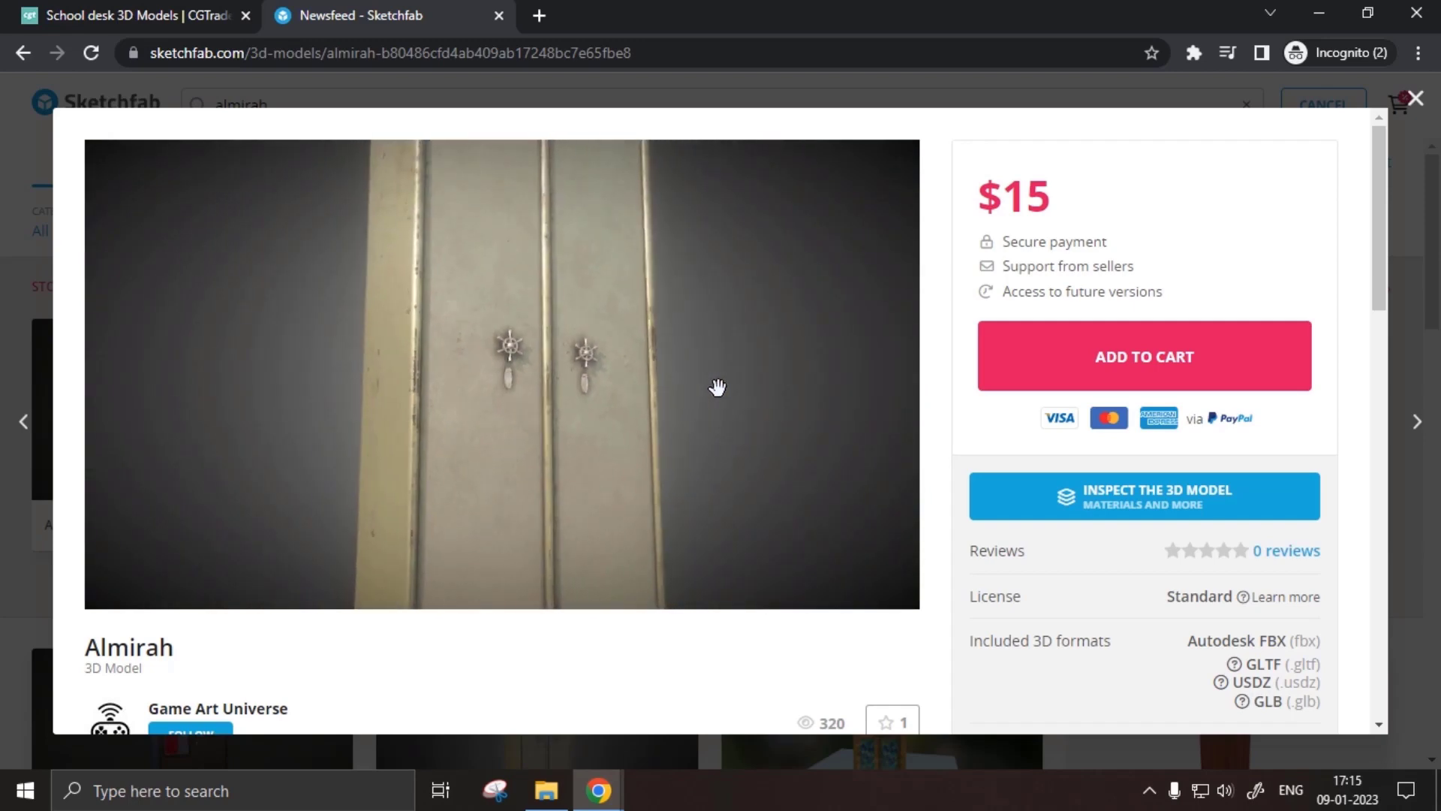
key("Escape")
- Inspect the "Old Wooden Cabinet with 4K texture" model up close from several angles, and return to the results
scroll(1357, 470, "down", 4)
scroll(1357, 471, "down", 10)
left_click(259, 586)
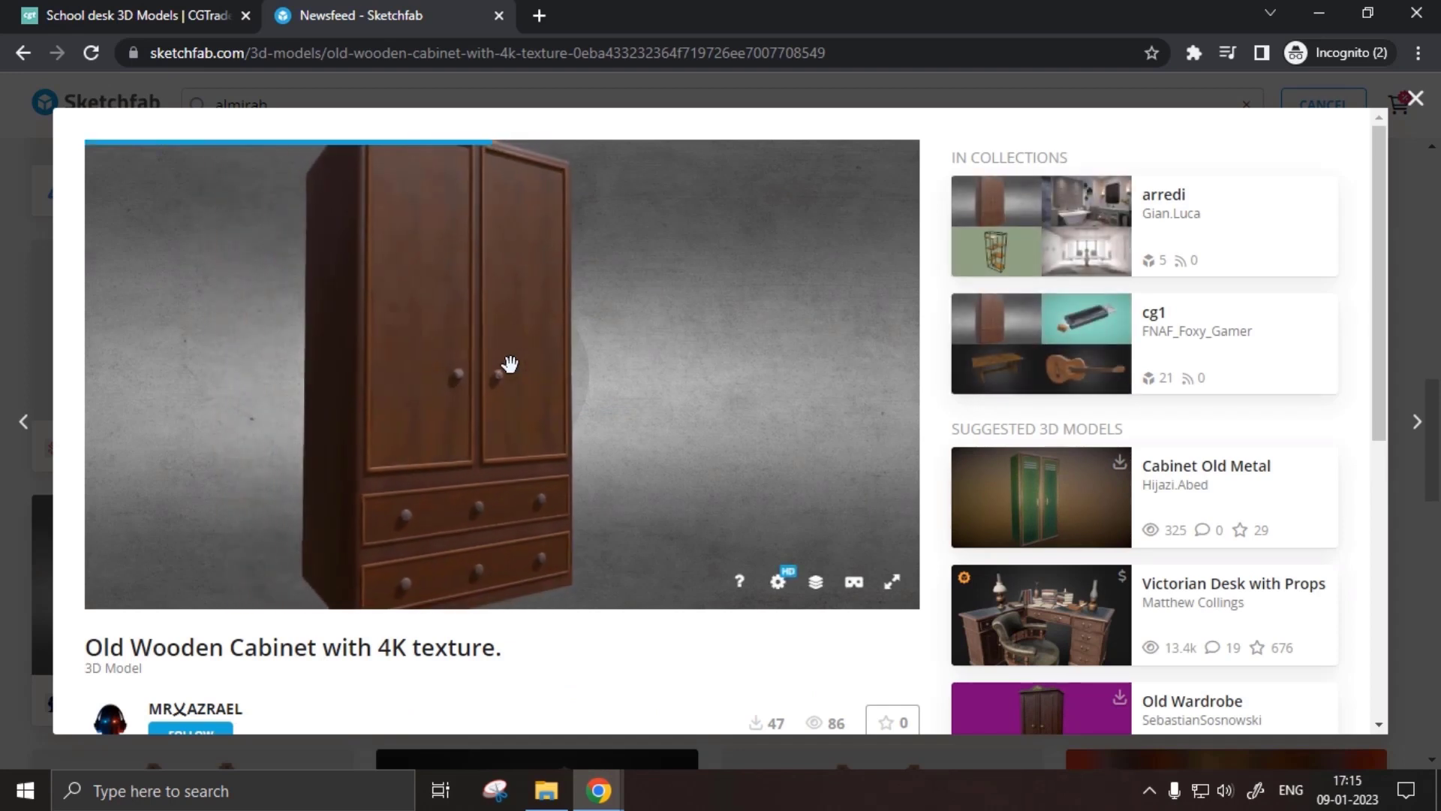
left_click_drag(483, 374, 331, 367)
scroll(222, 306, "up", 5)
left_click_drag(222, 305, 294, 307)
scroll(270, 323, "down", 5)
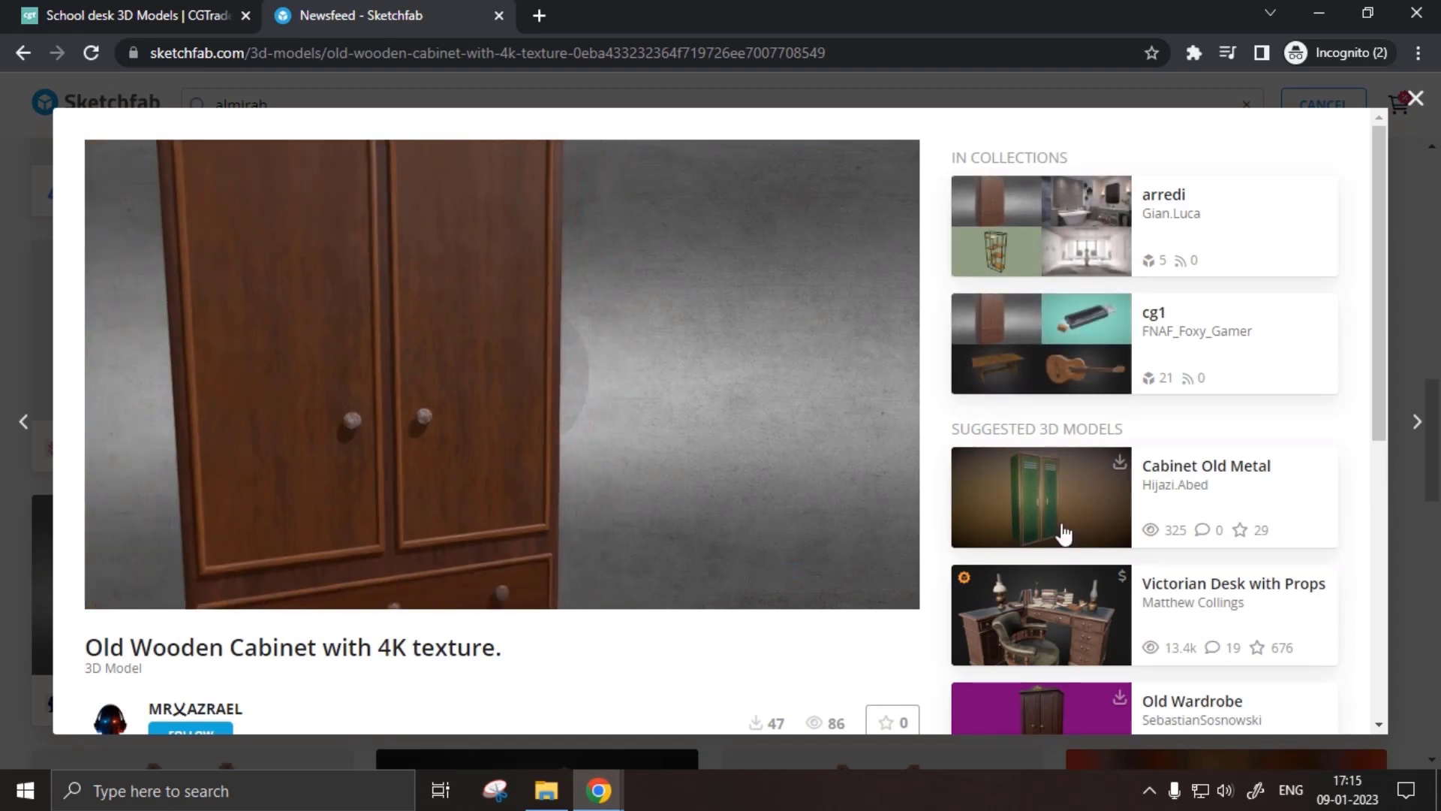
key("Escape")
scroll(1021, 341, "down", 4)
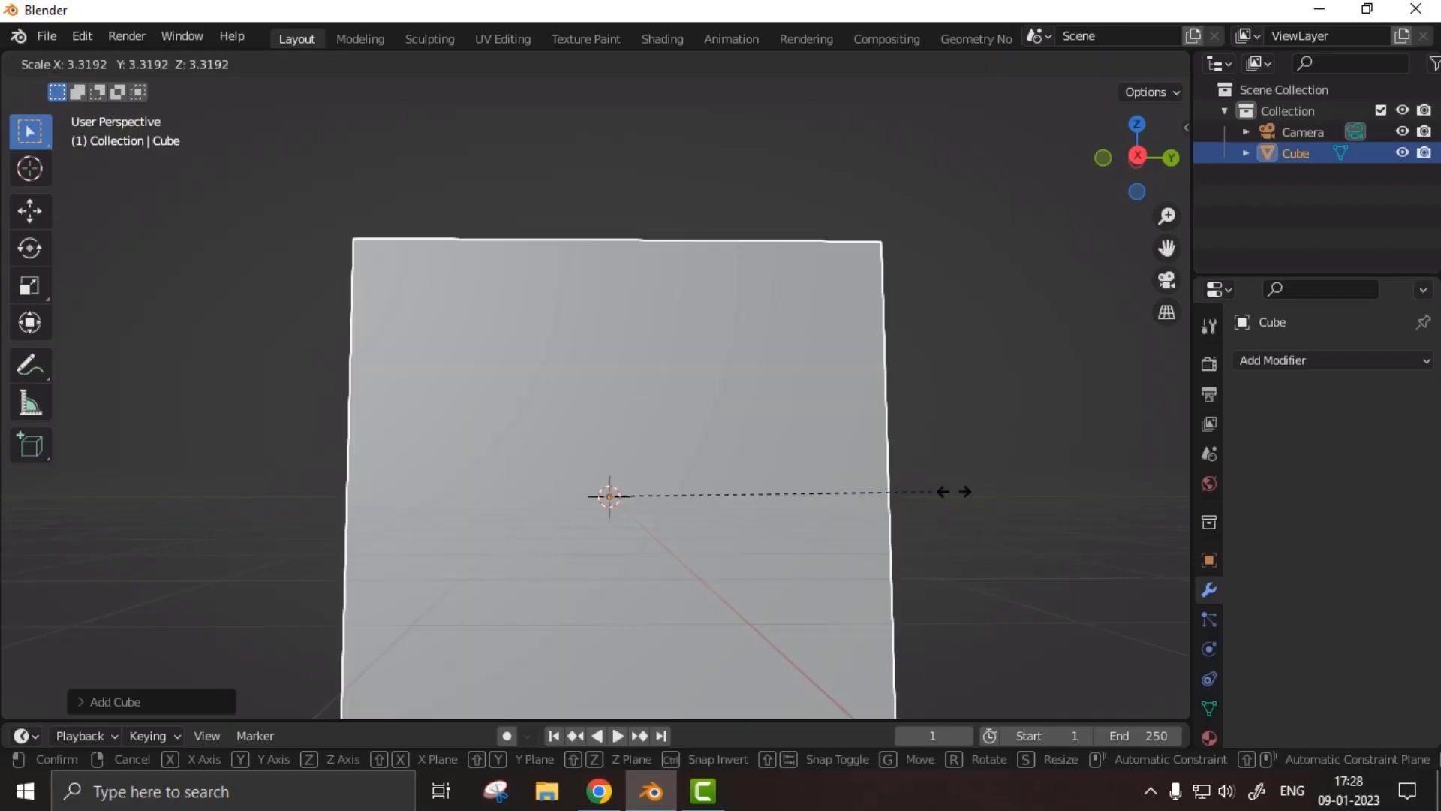
- In Blender, scale the cube up about 3.3 times and delete its front face to open the room
left_click(949, 492)
middle_click_drag(949, 492, 864, 464)
key("Tab")
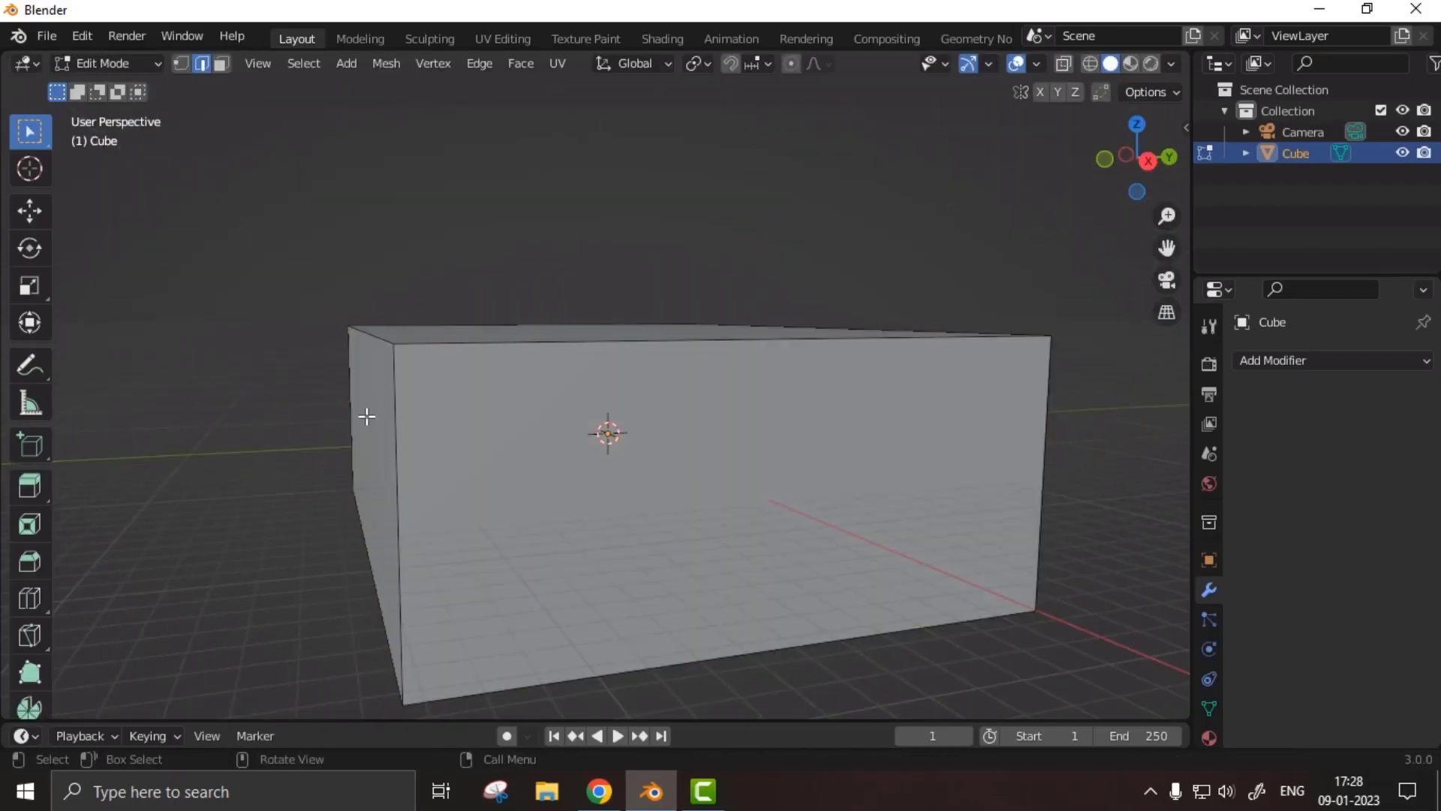
middle_click_drag(357, 418, 645, 421)
left_click(711, 424)
key("x")
left_click(711, 472)
key("Tab")
- Move the open room box vertically along Z
key("g")
key("z")
left_click(637, 315)
- Add a mesh cube inside the room and position it along Z and Y
scroll(638, 316, "up", 2)
key("shift+a")
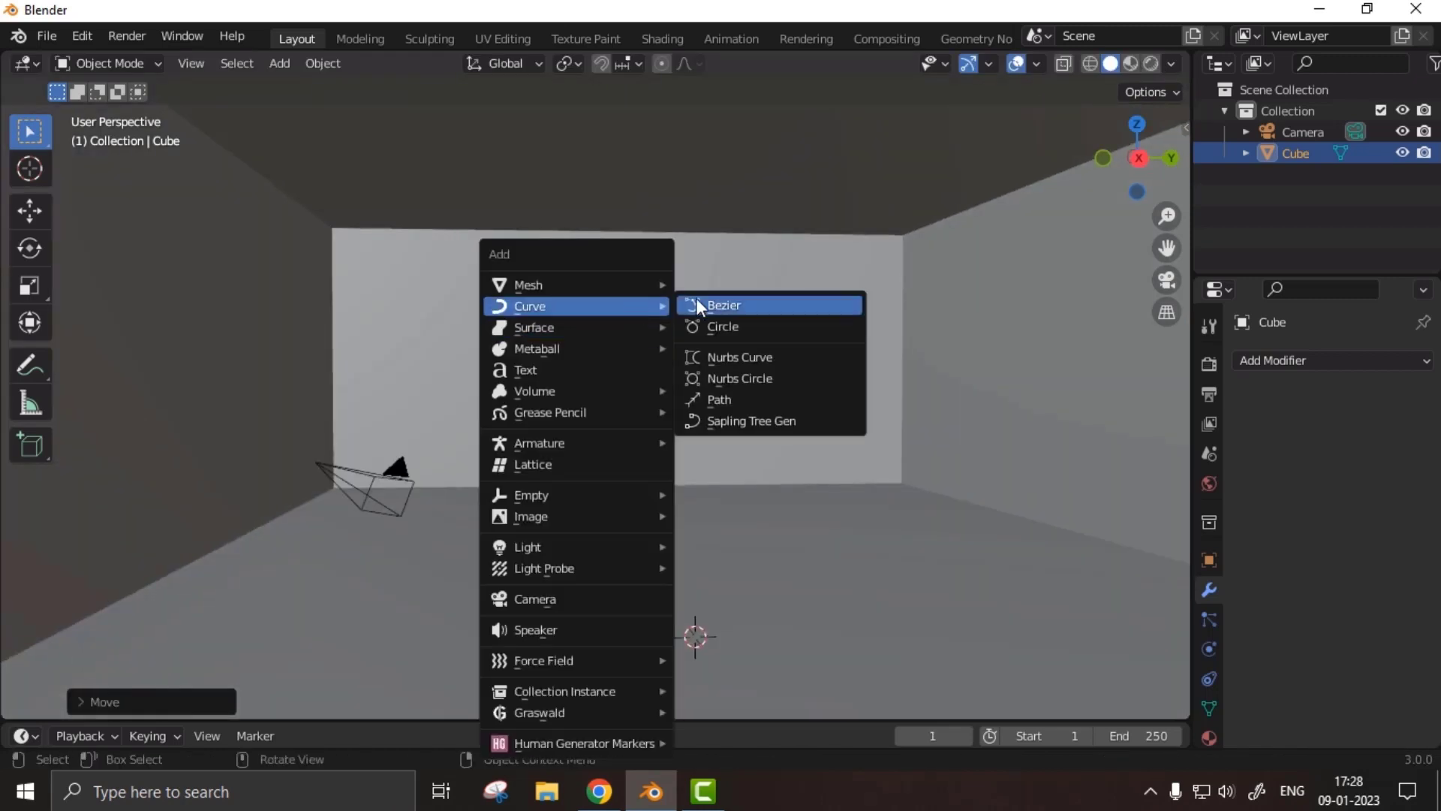
left_click(713, 306)
key("g")
key("z")
left_click(788, 405)
key("g")
key("y")
left_click(502, 427)
- Duplicate the cube inside the room, offsetting the copy along Y
key("shift+d")
key("y")
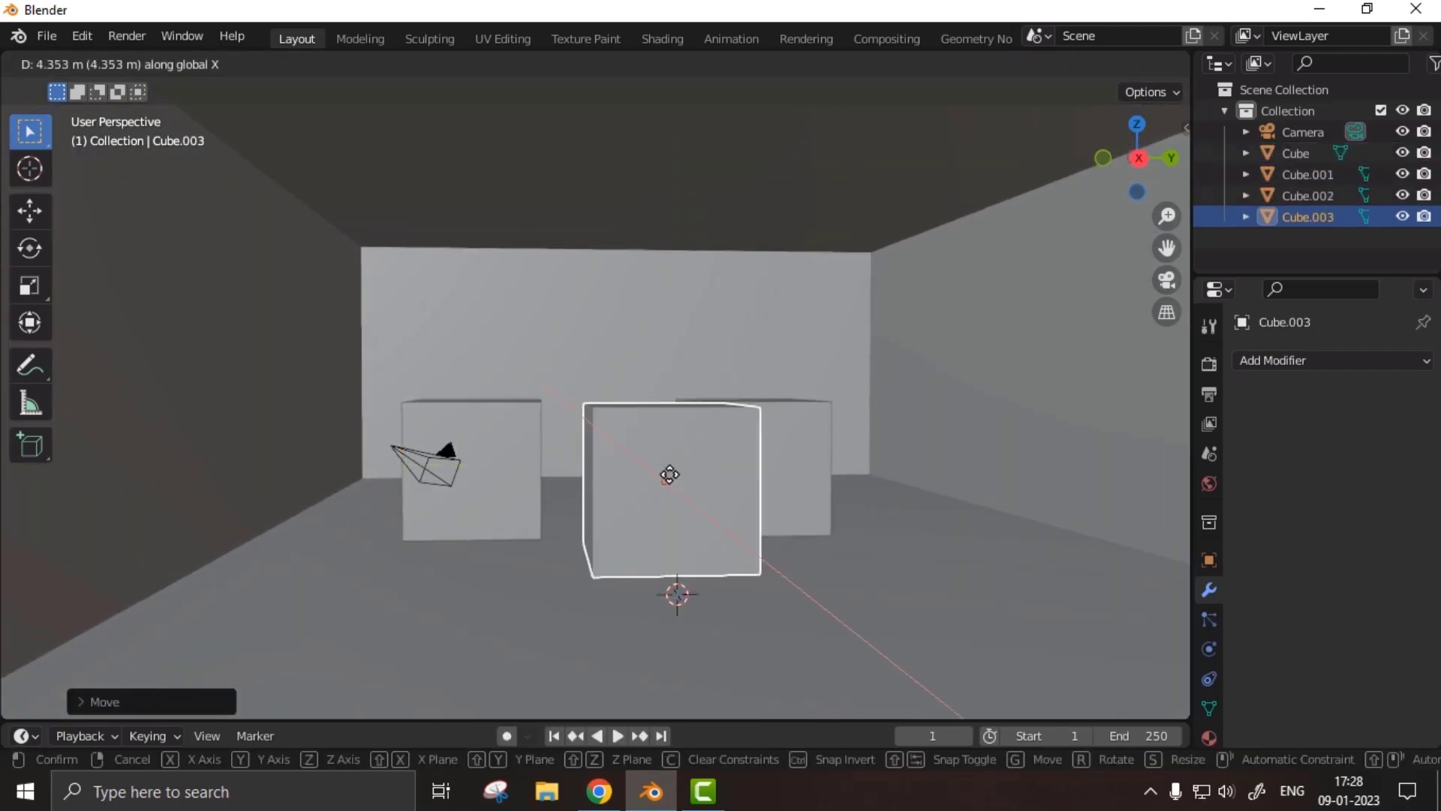
key("y")
left_click(615, 428)
- Move the third cube forward along X and sideways along Y within the room
key("g")
key("x")
left_click(698, 492)
key("g")
key("y")
left_click(337, 488)
scroll(598, 482, "up", 3)
middle_click_drag(598, 483, 573, 409)
- Reposition the third cube along Y and start scaling it
left_click_drag(700, 748, 704, 767)
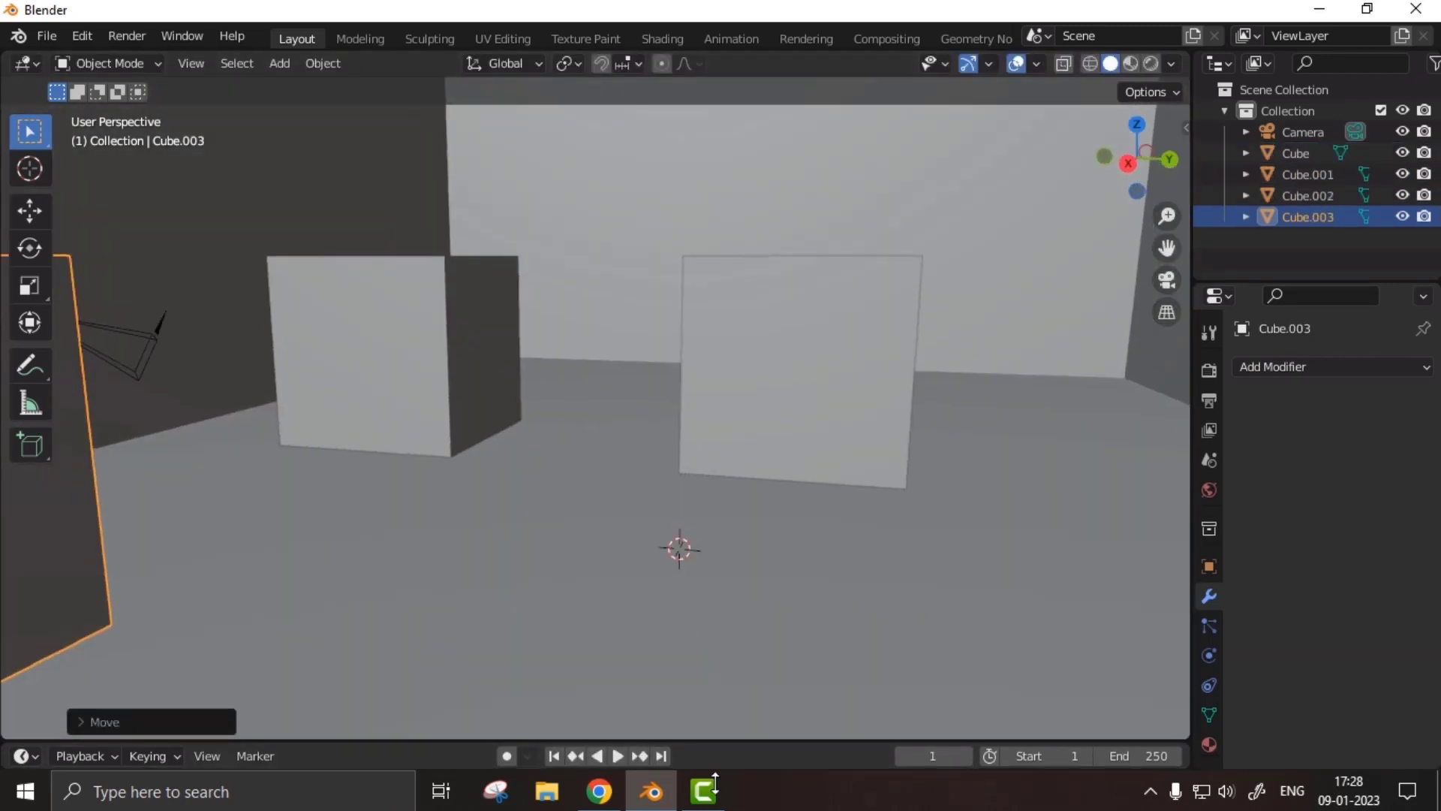
mouse_move(695, 490)
middle_mouse_down()
mouse_move(692, 520)
mouse_move(689, 480)
middle_mouse_up()
scroll(515, 390, "down", 3)
scroll(515, 390, "up", 3)
key("g")
key("y")
left_click(931, 436)
key("s")
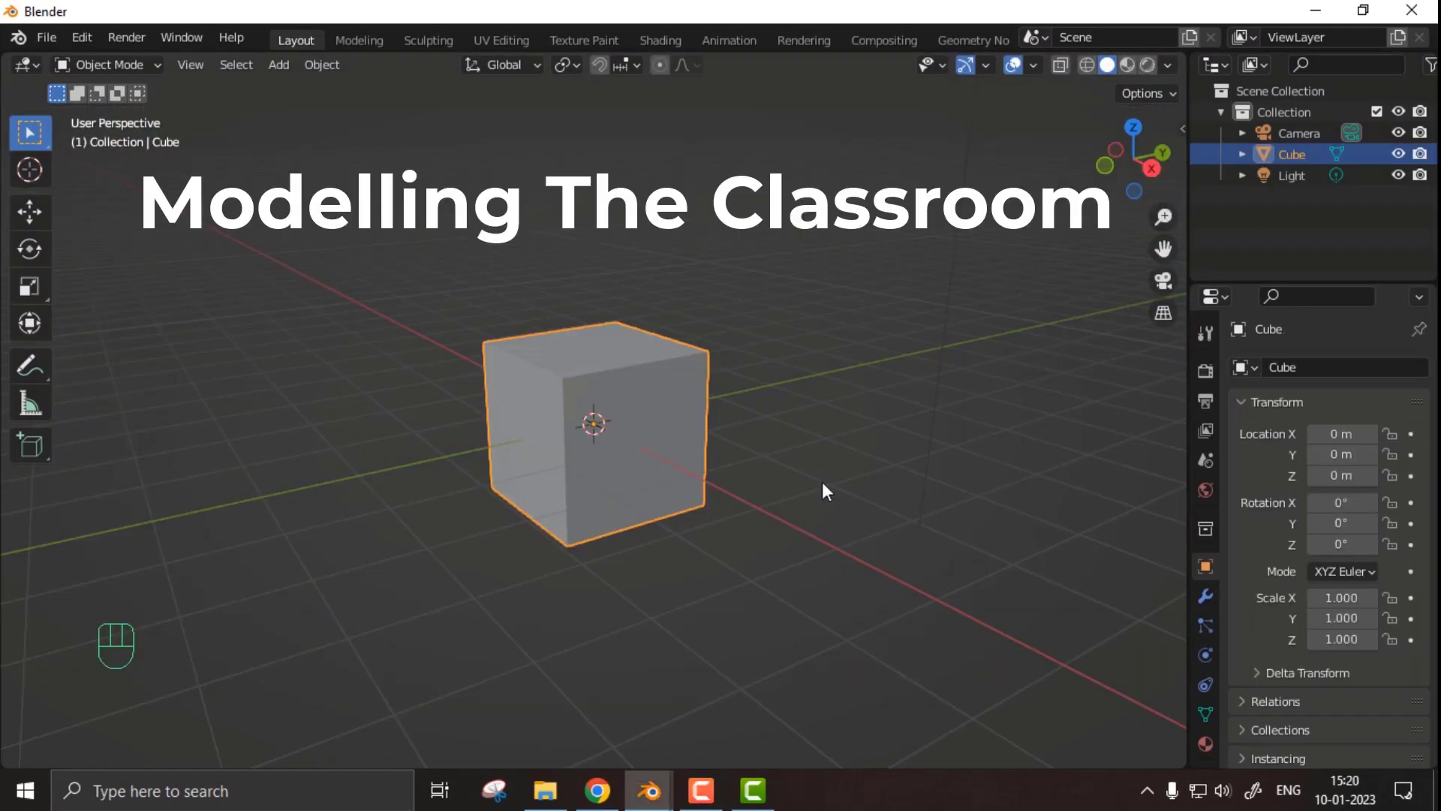
- Scale the default cube to 2.345 along X and 2.459 along Y
scroll(674, 434, "up", 2)
middle_click_drag(704, 419, 718, 405)
key("s")
key("x")
left_click(888, 458)
key("s")
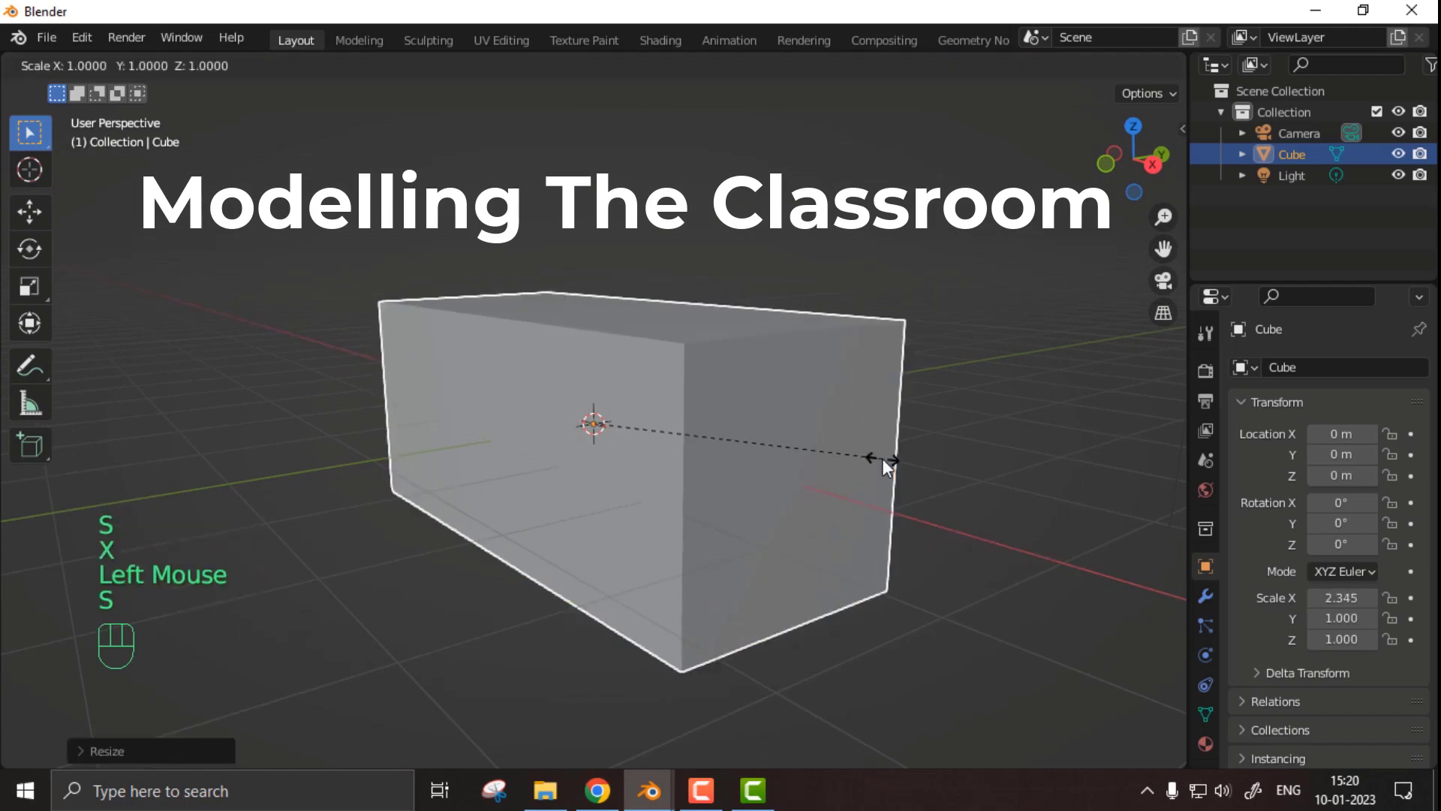
key("y")
left_click(149, 461)
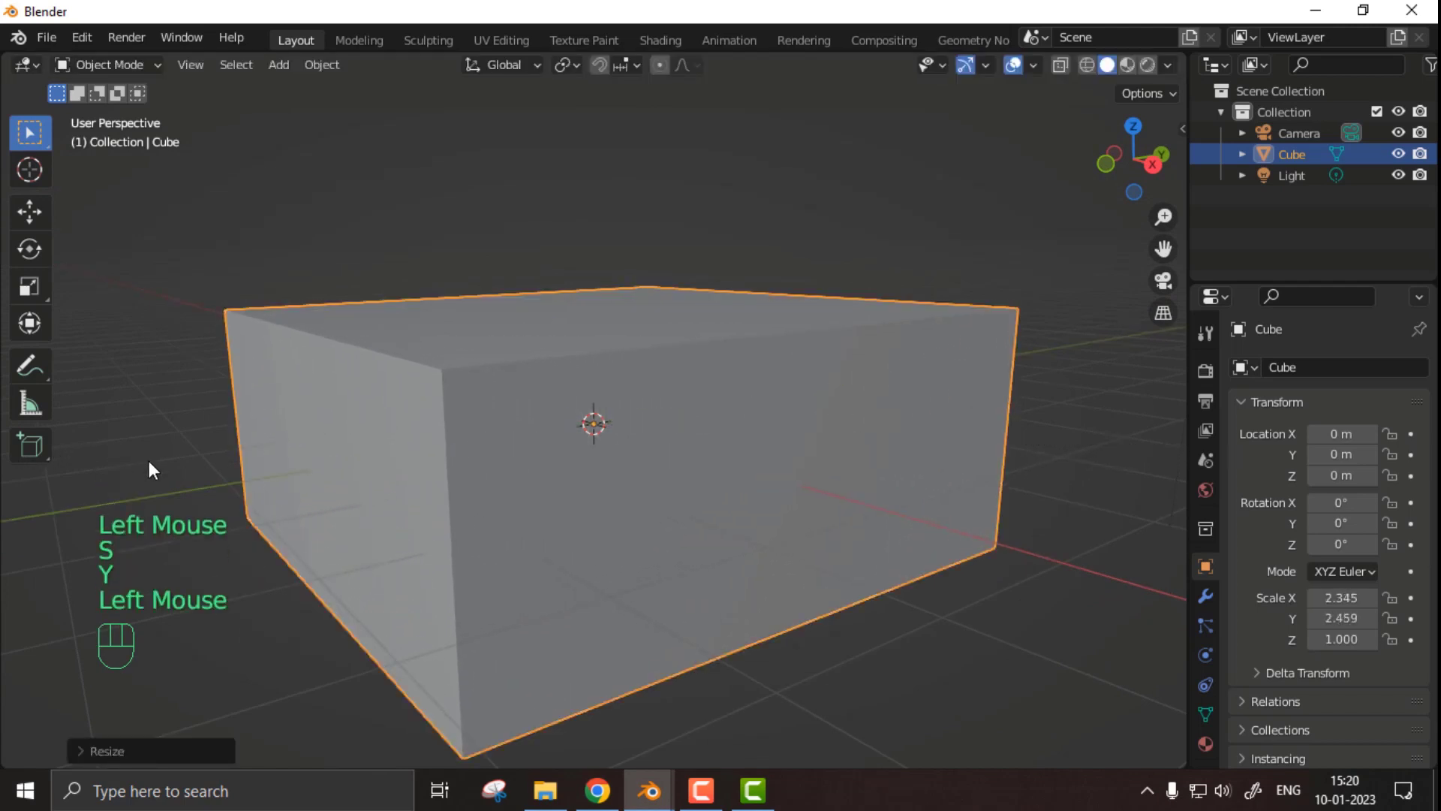
- In the front view, raise the cube along Z to a location of 1.1011 m
key("KP_1")
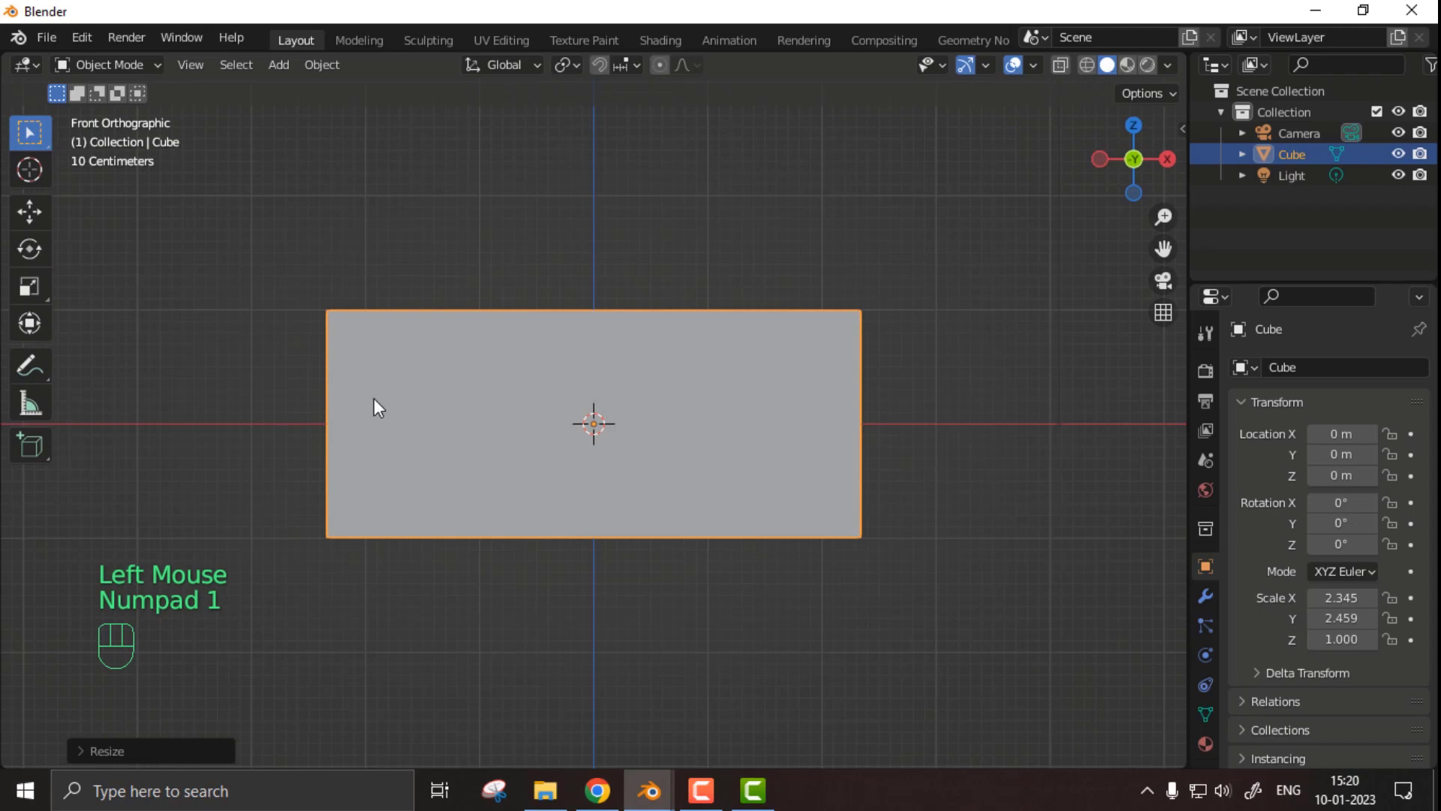
key("g")
key("z")
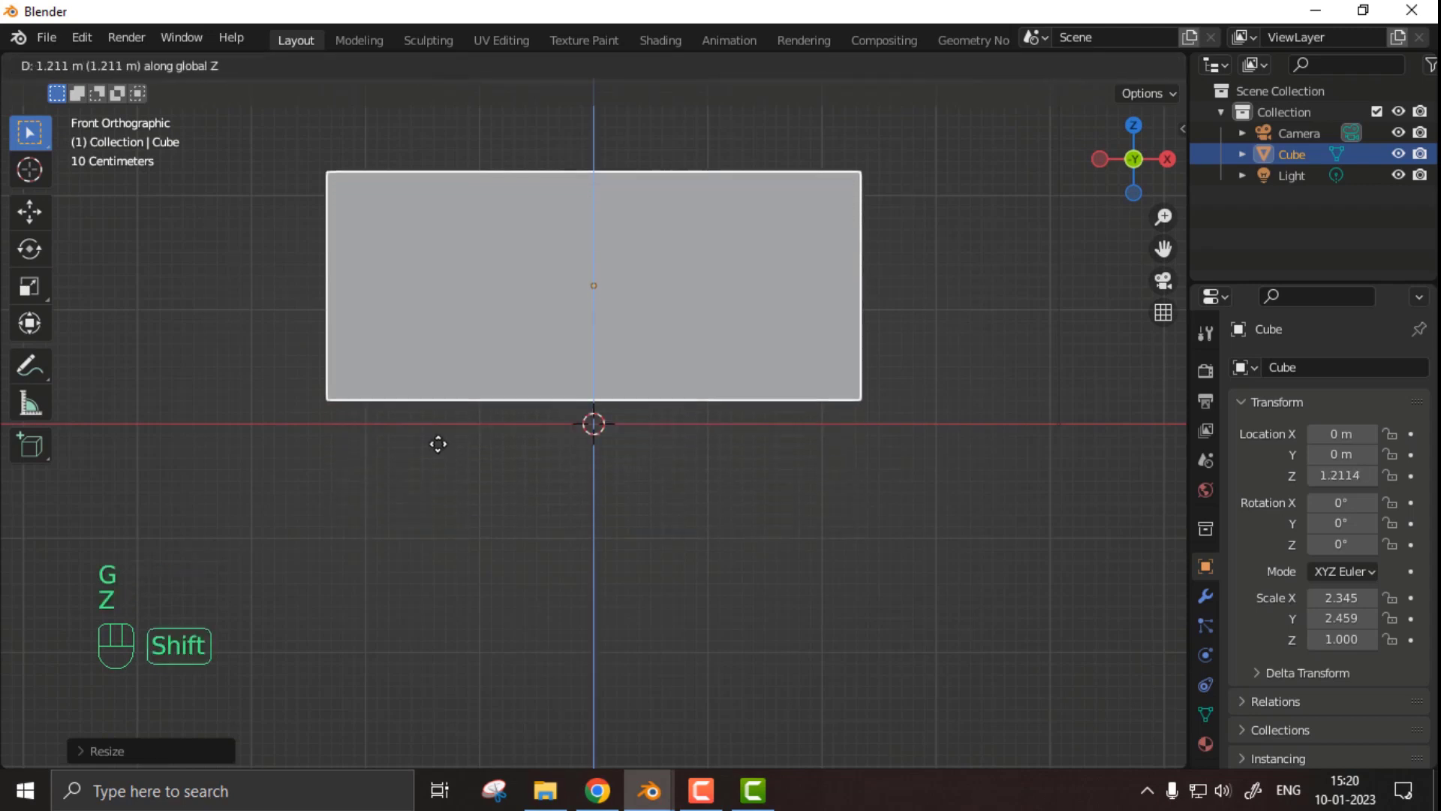
left_click(488, 588, "shift")
middle_click_drag(488, 588, 651, 426)
- Resize the room cube to a scale of 2.836 in X, 2.705 in Y and 1.161 in Z
scroll(651, 426, "down", 2)
scroll(664, 426, "down", 2)
key("s")
key("x")
left_click(695, 434)
key("s")
key("y")
left_click(871, 422)
key("s")
key("z")
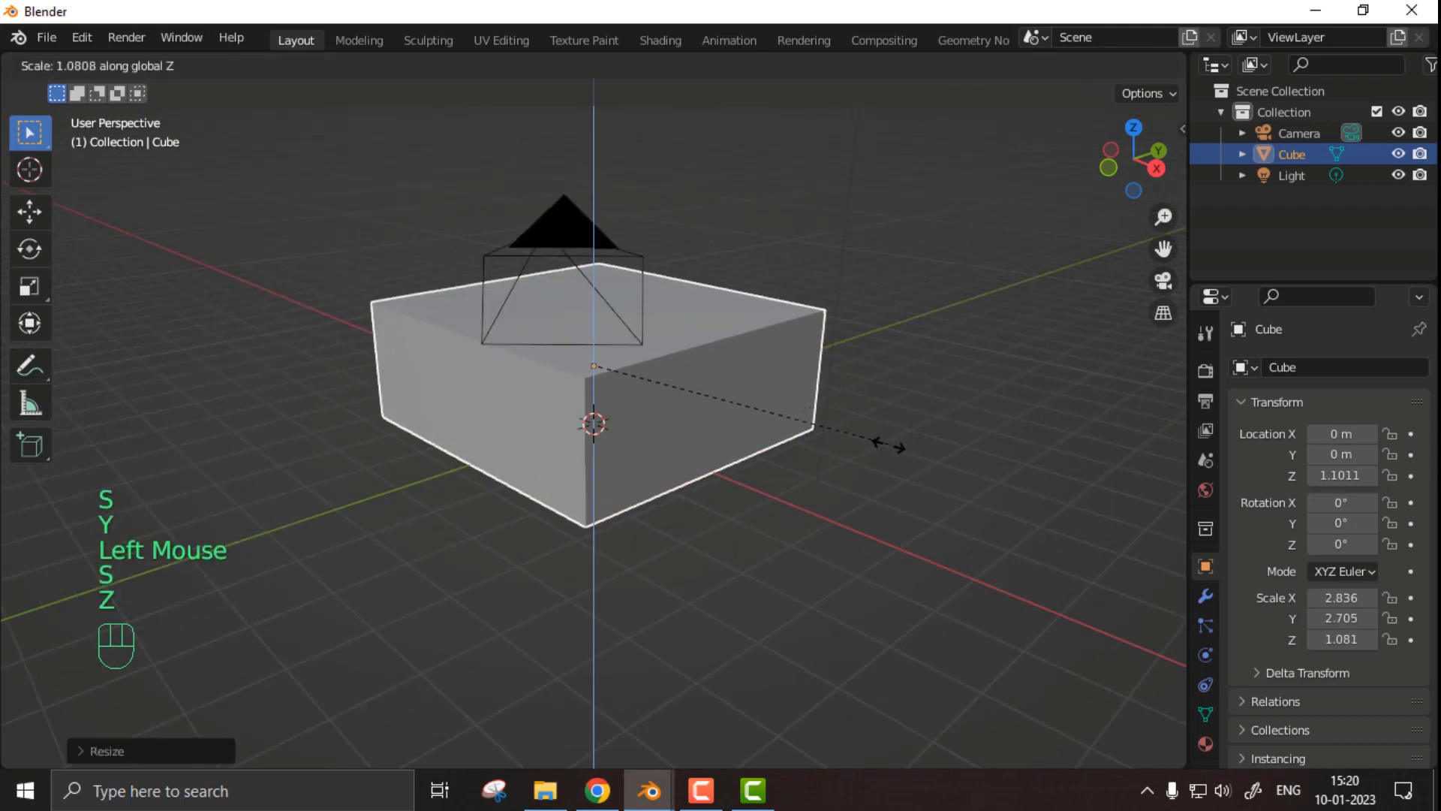
left_click(900, 476)
left_click(795, 450)
middle_click_drag(795, 450, 755, 447)
scroll(754, 448, "up", 3)
middle_click_drag(541, 426, 551, 576)
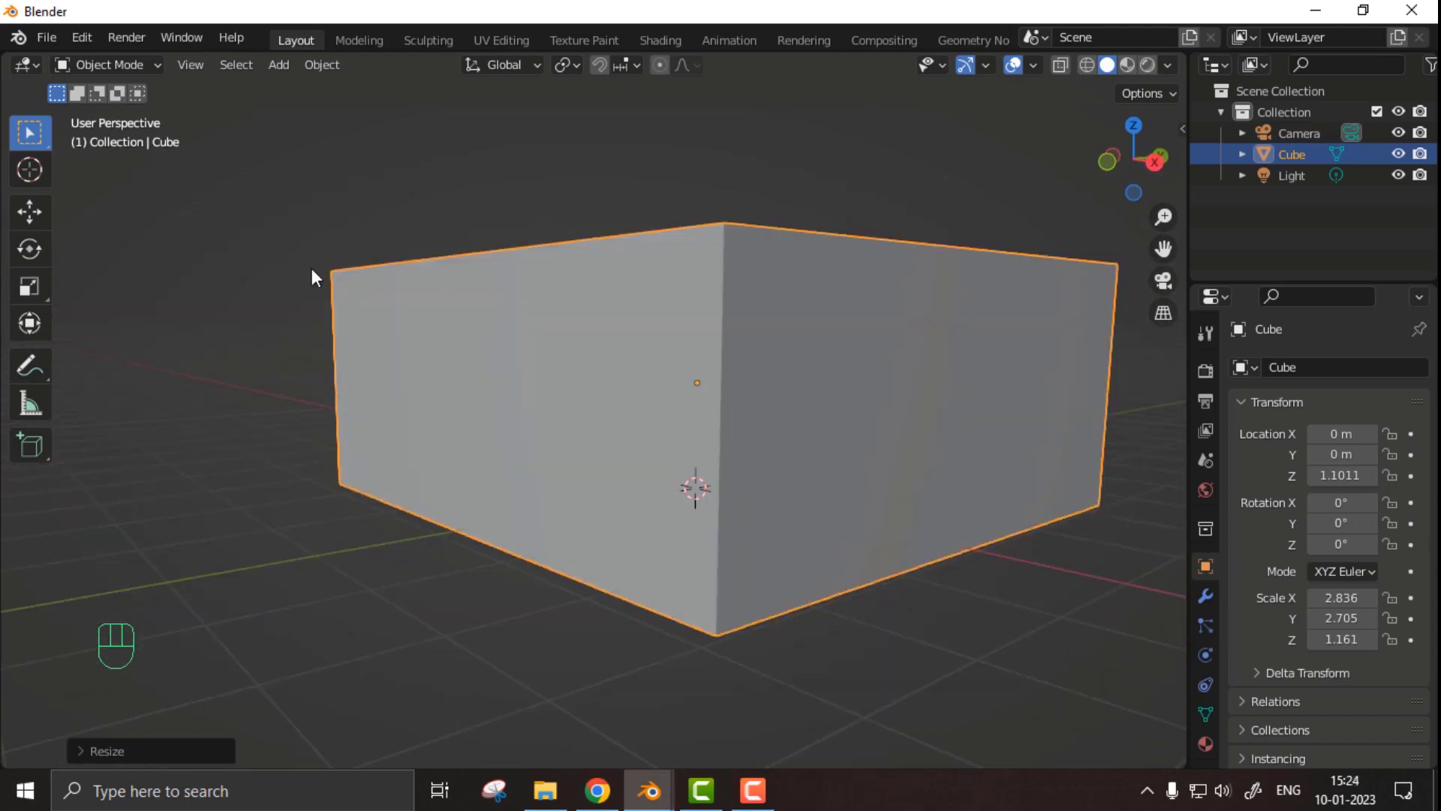
- Add two evenly spaced vertical loop cuts to the room cube, dividing its Y length into thirds
middle_click_drag(313, 268, 349, 278)
key("Tab")
key("ctrl+r")
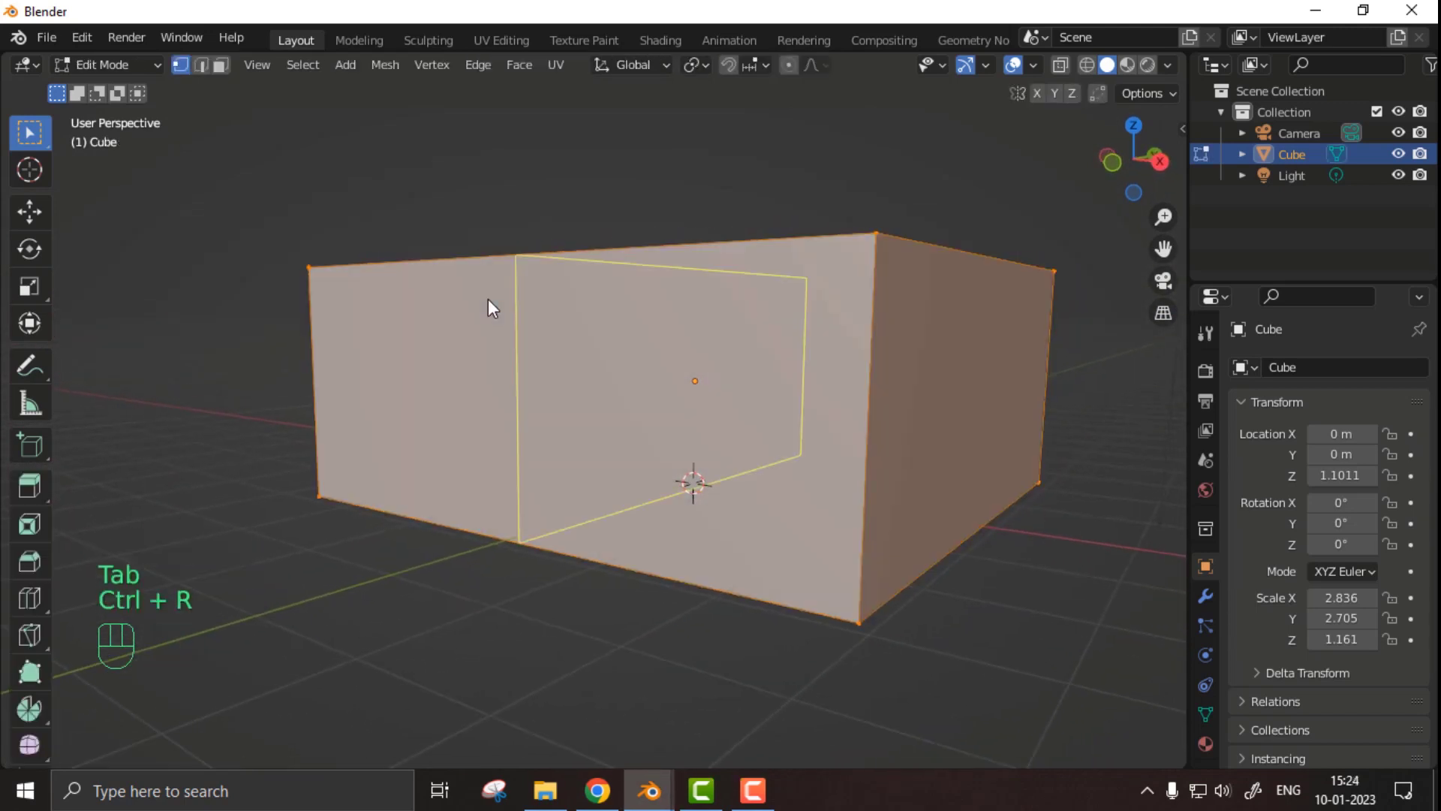
left_click(488, 299)
right_click(488, 299)
key("s")
right_click(466, 304)
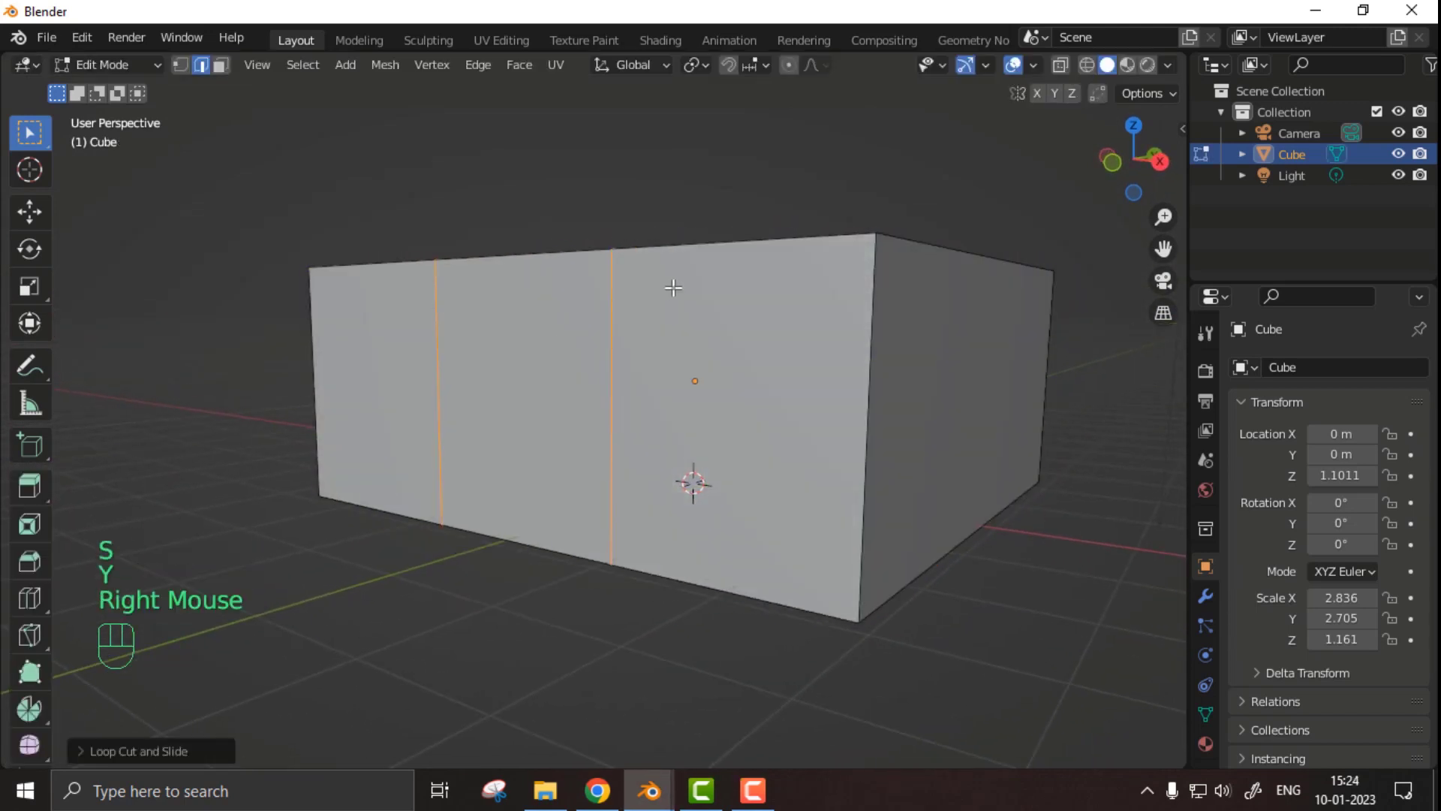
- Add loop cuts near the upper, lower and both side edges of the long wall to outline two window openings
key("ctrl+r")
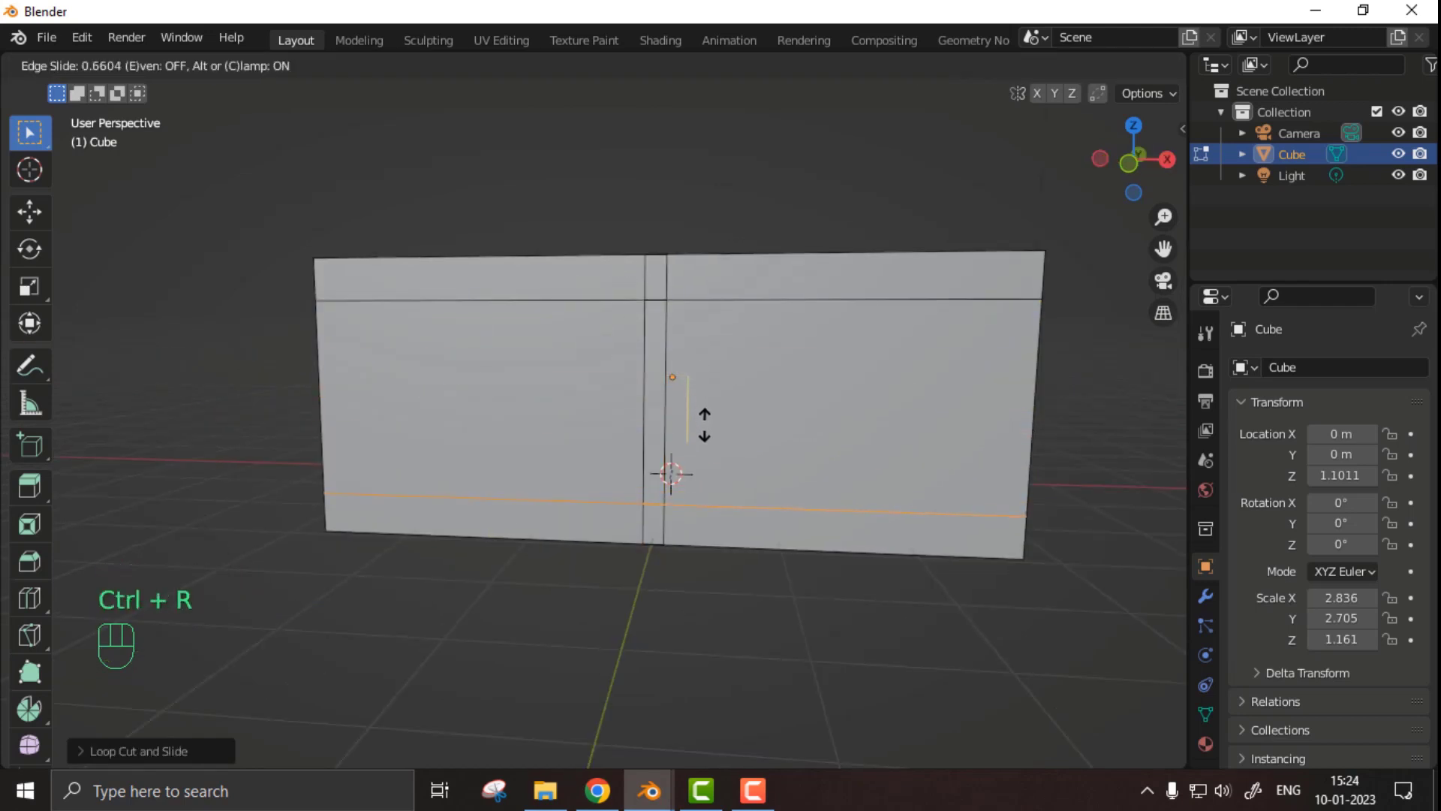
key("ctrl+r")
left_click(390, 259)
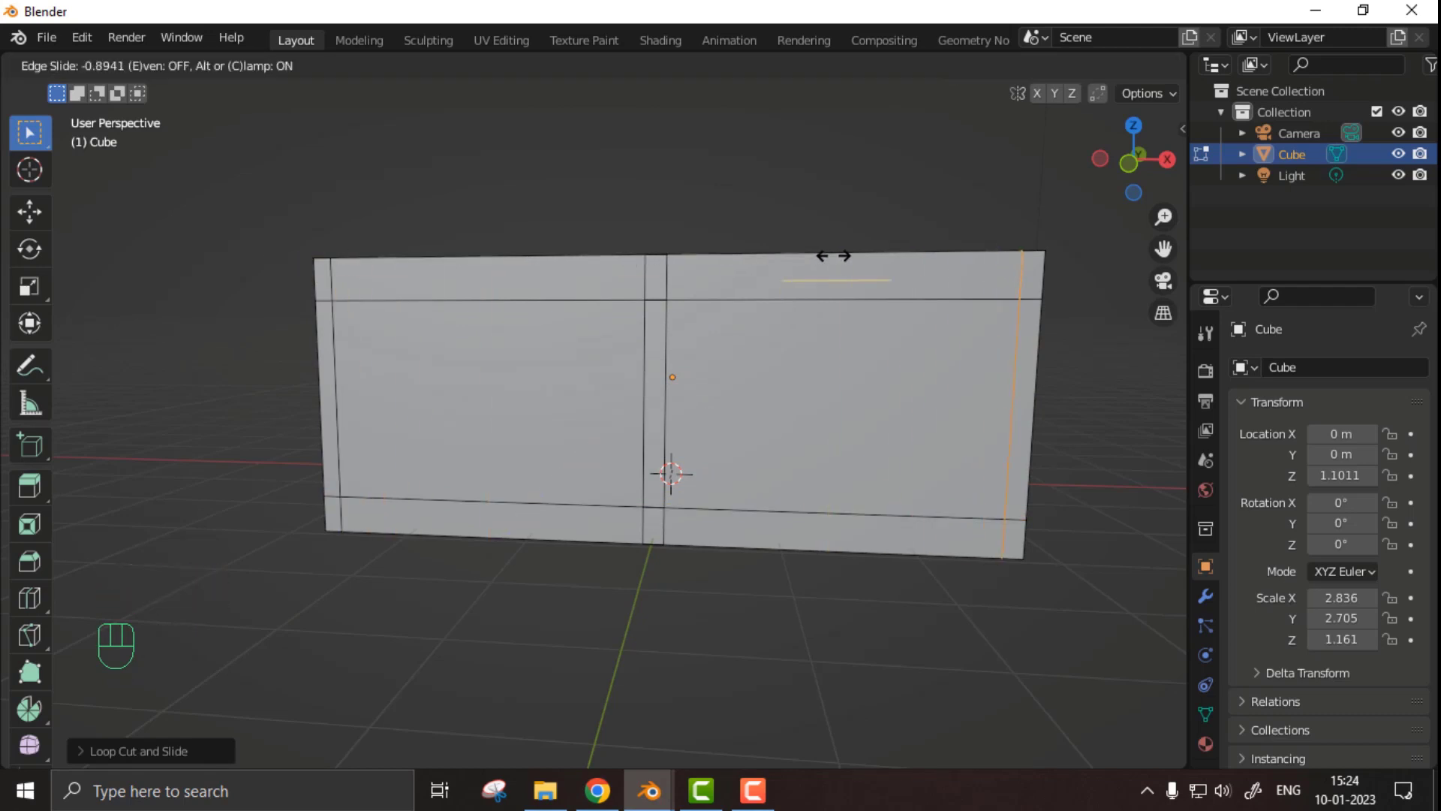
- Delete the two large window faces on either side of the wall's central pillar
left_click(485, 396)
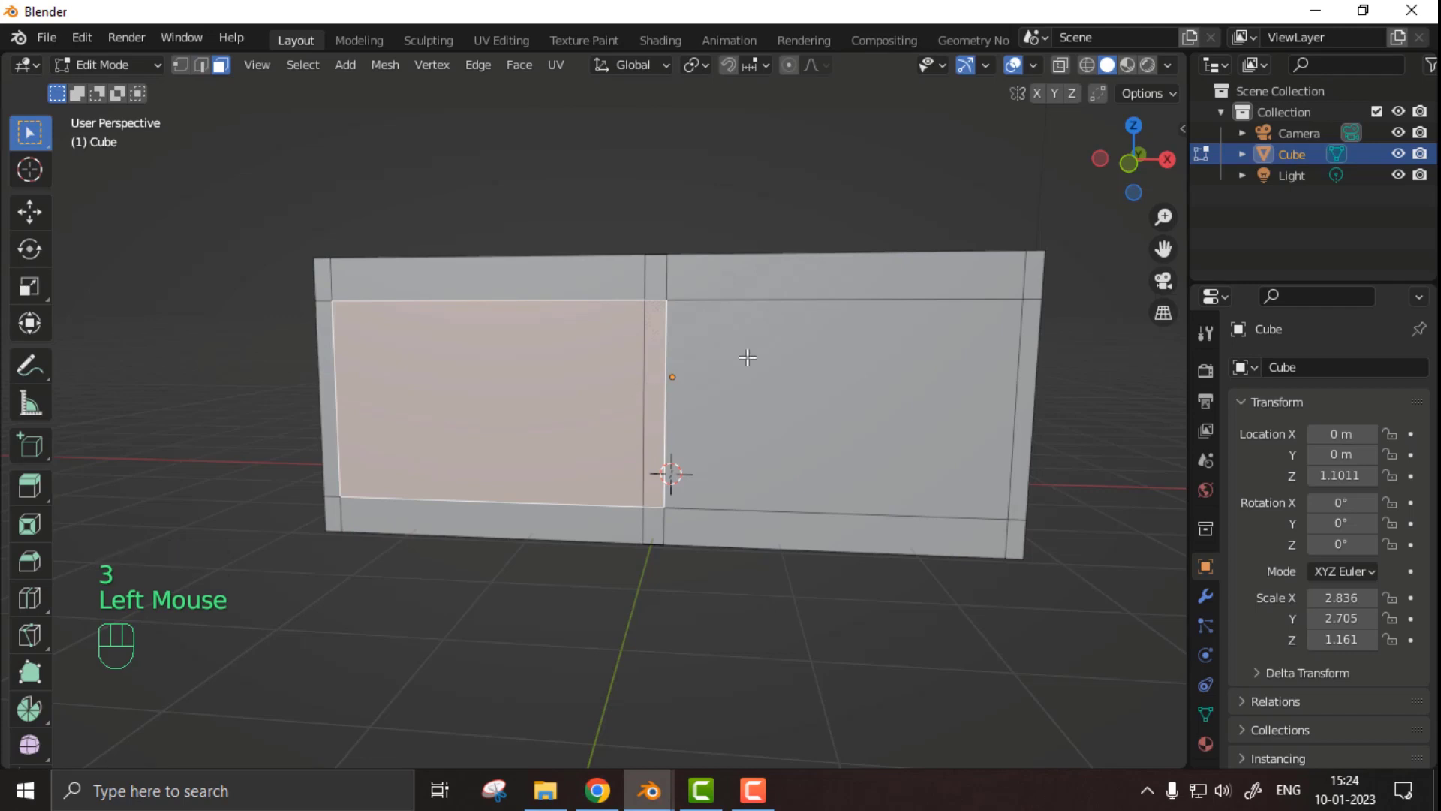
left_click(747, 358)
left_click(484, 382)
key("Delete")
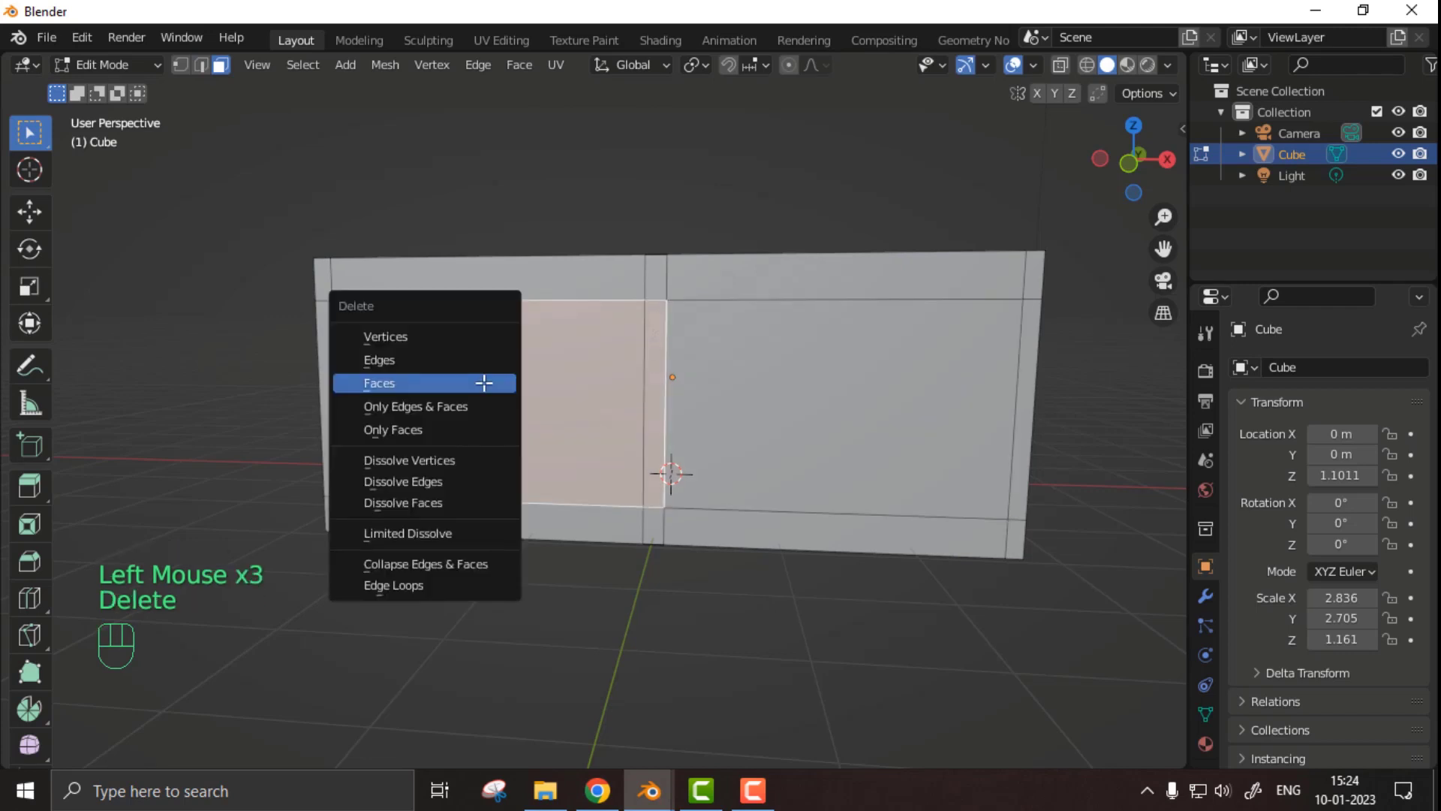
left_click(482, 383)
left_click(750, 373)
key("Delete")
left_click(750, 373)
key("q")
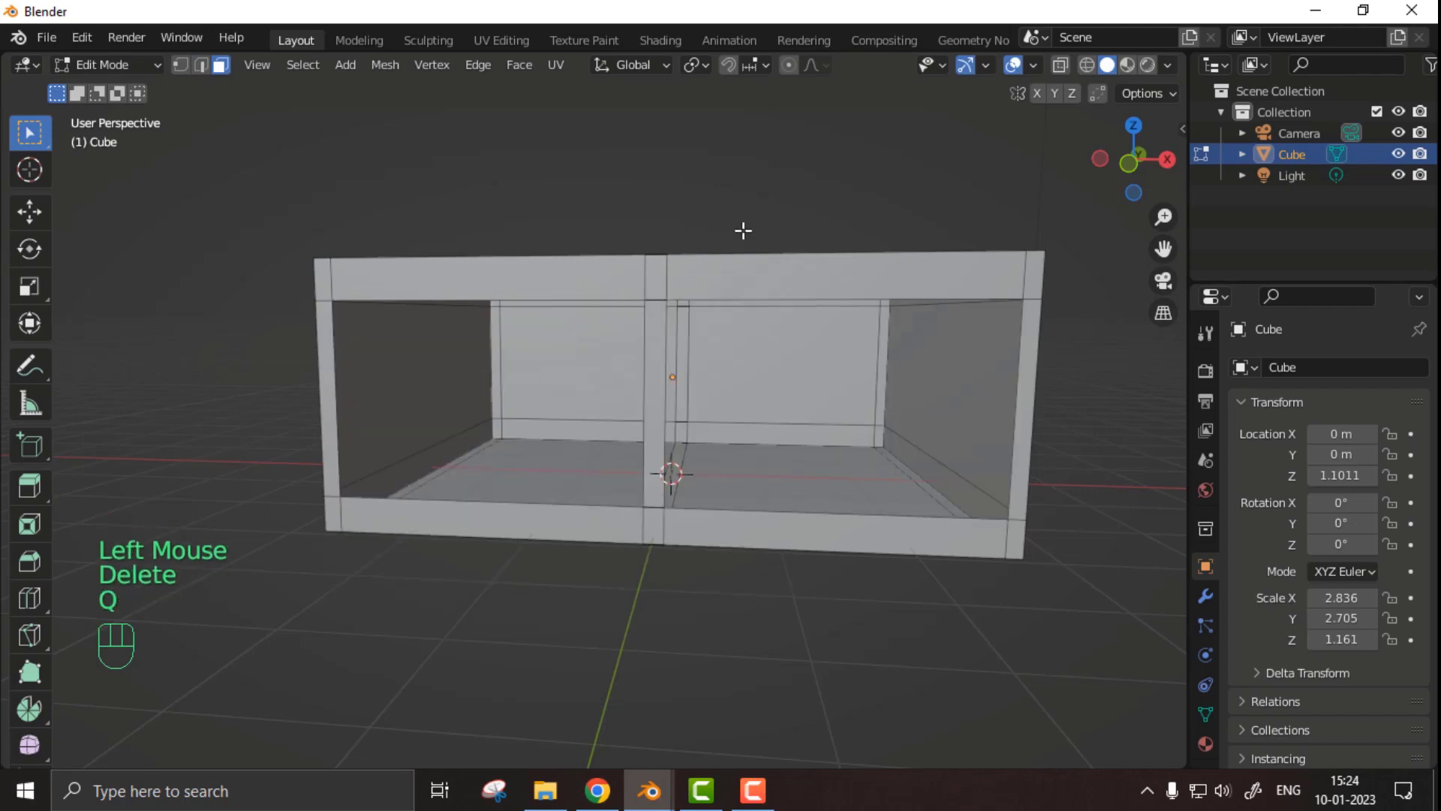
- Leave mesh editing and adjust the room cube's height along Z in the front view
key("Tab")
scroll(798, 354, "up", 3)
middle_click_drag(811, 364, 611, 343)
scroll(714, 383, "up", 3)
scroll(611, 342, "down", 3)
key("KP_1")
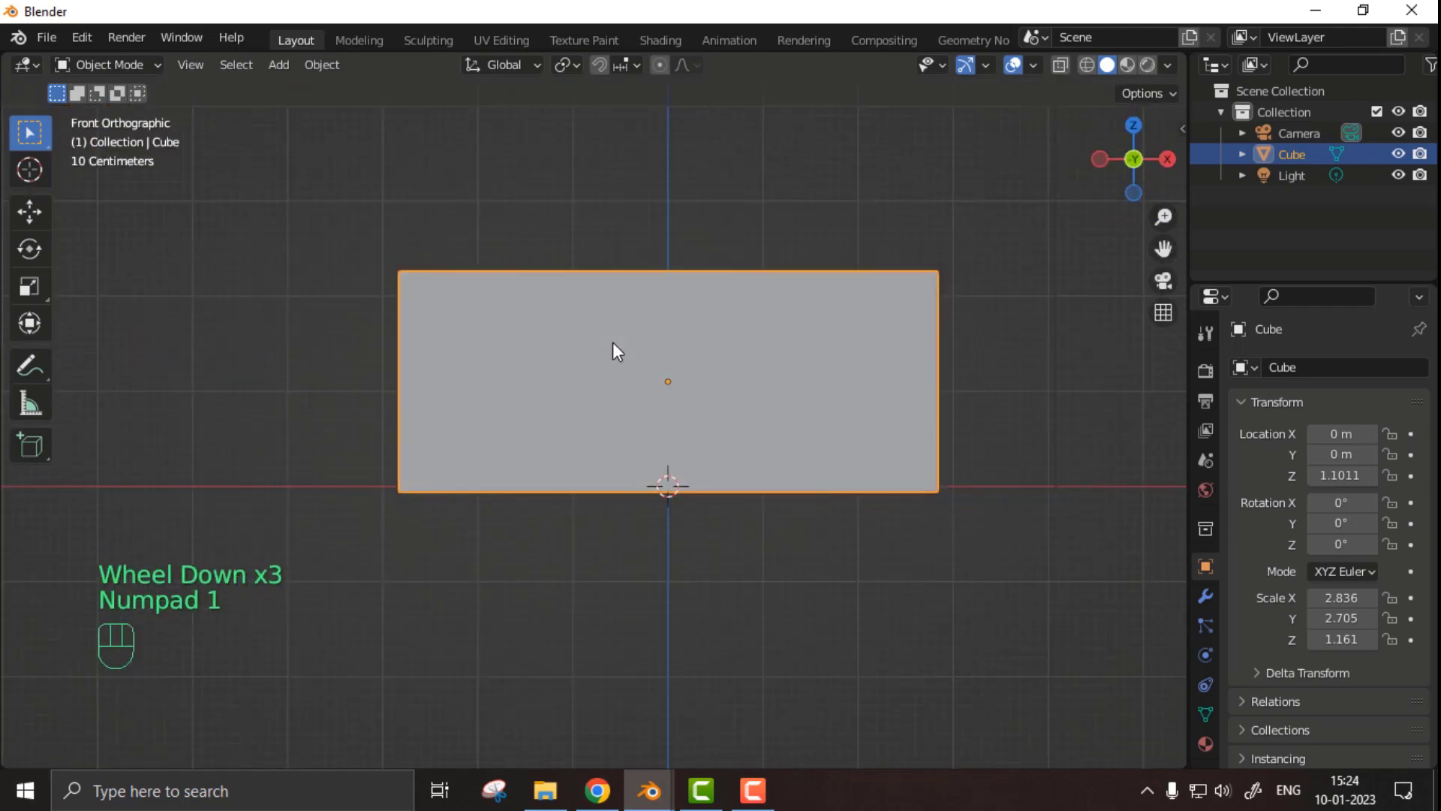
key("g")
key("z")
left_click(626, 304)
middle_click_drag(628, 308, 551, 351)
scroll(674, 359, "up", 4)
middle_click_drag(732, 357, 703, 352)
scroll(579, 335, "up", 1)
scroll(791, 344, "down", 3)
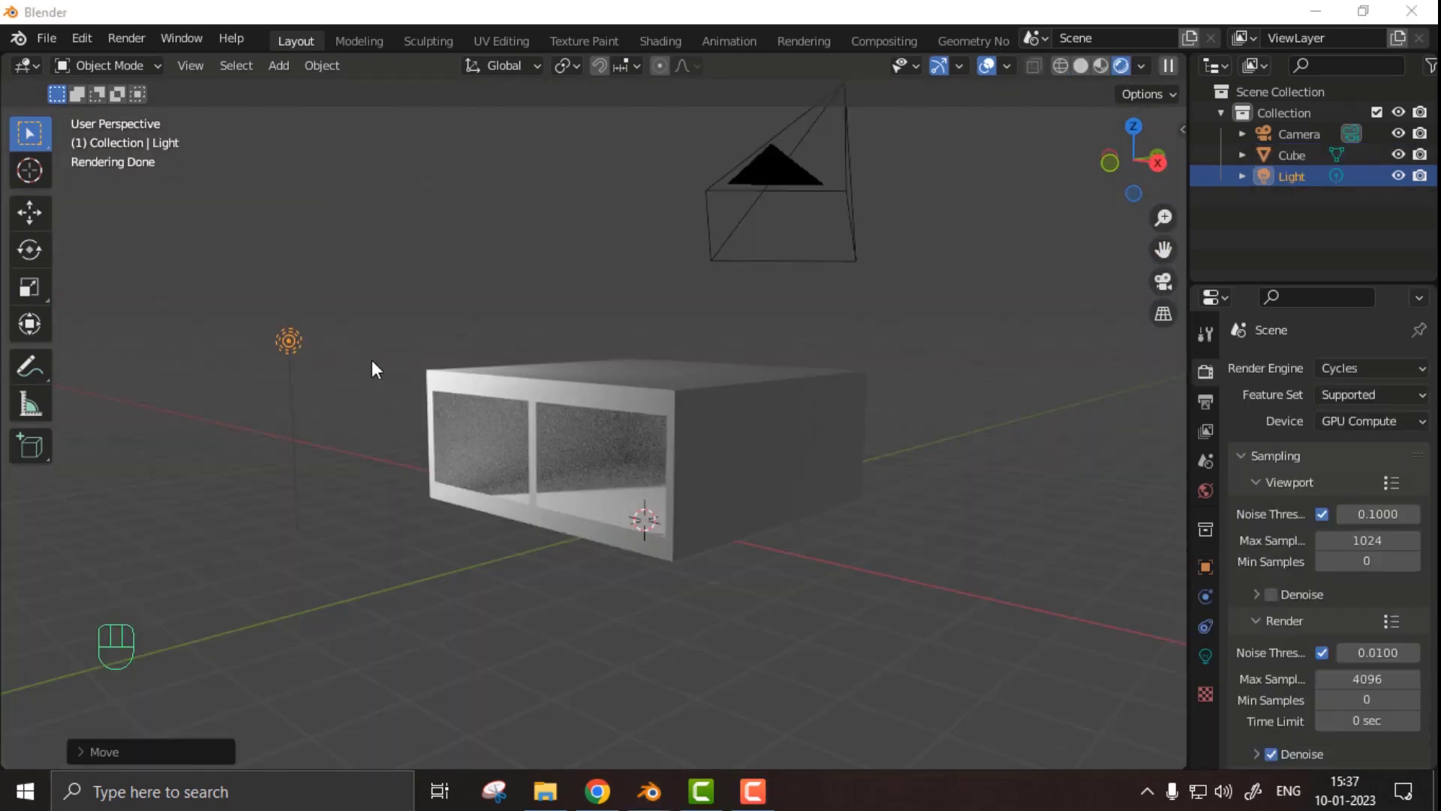
- Move the light over the window side of the room and align the camera to a view of the interior
key("g")
left_click(556, 381)
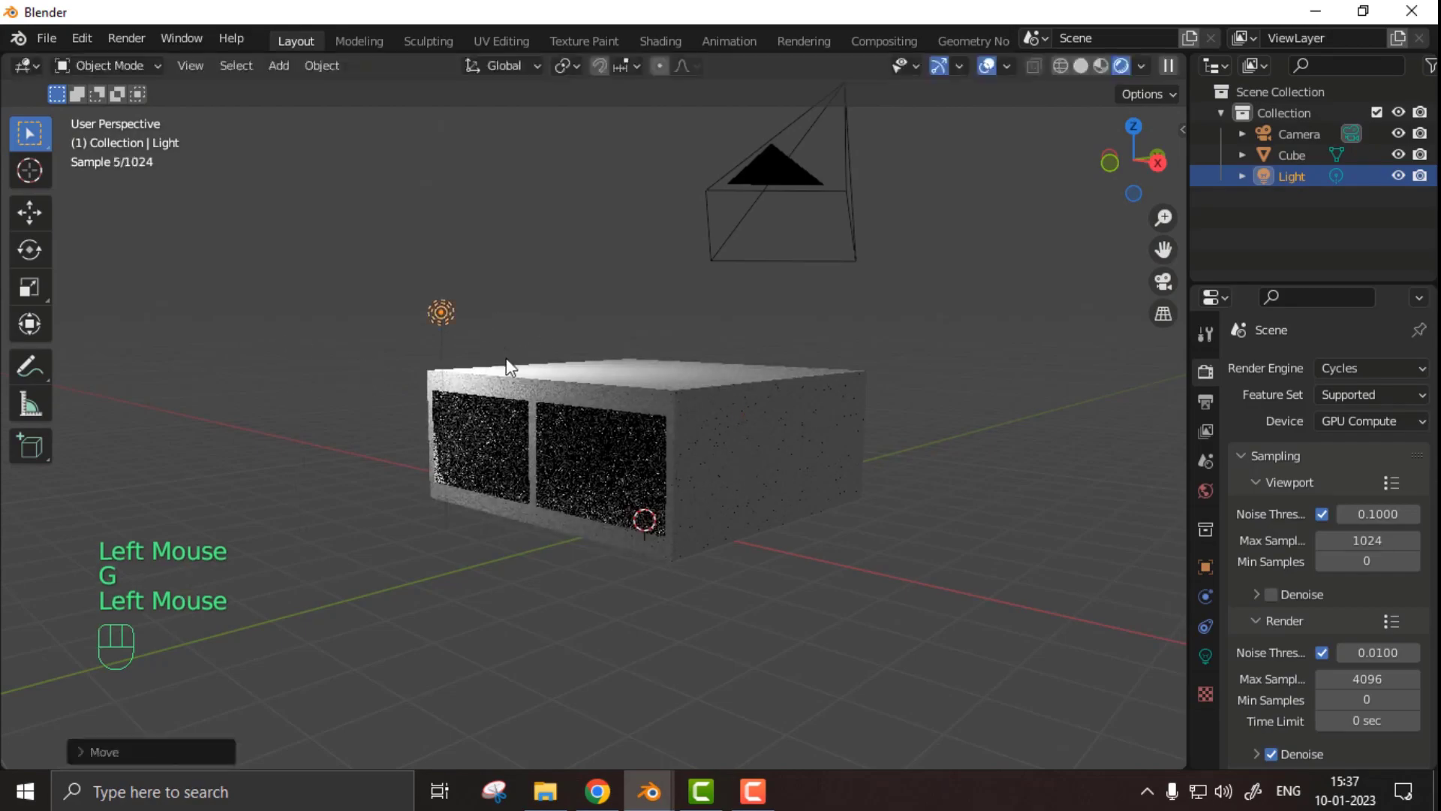
scroll(695, 396, "up", 4)
middle_click_drag(695, 396, 663, 315)
scroll(647, 367, "up", 1)
key("ctrl+alt+KP_0")
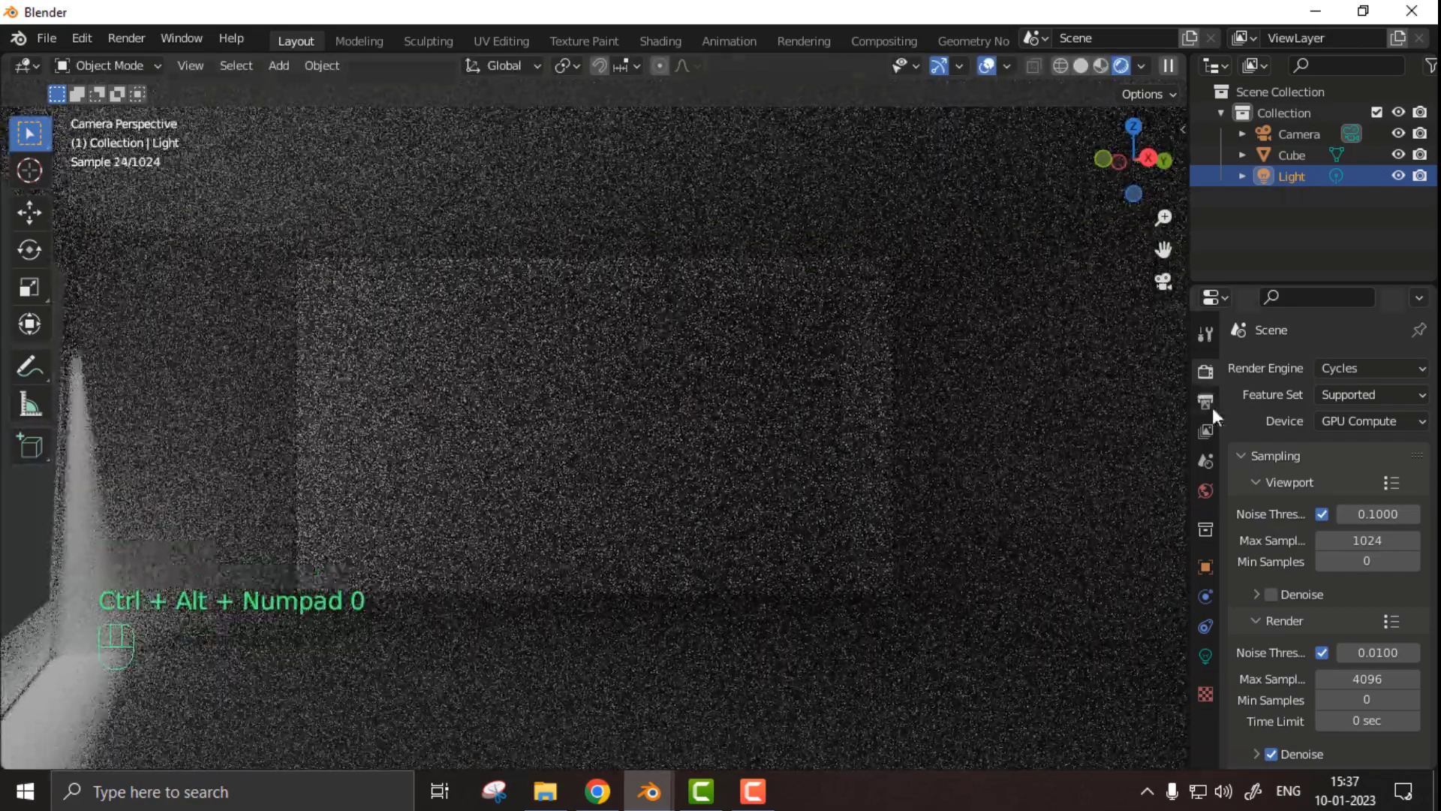
- Enable Render Region in the output settings to limit rendering to the camera frame
left_click(1205, 402)
left_click(1322, 513)
scroll(698, 511, "down", 1)
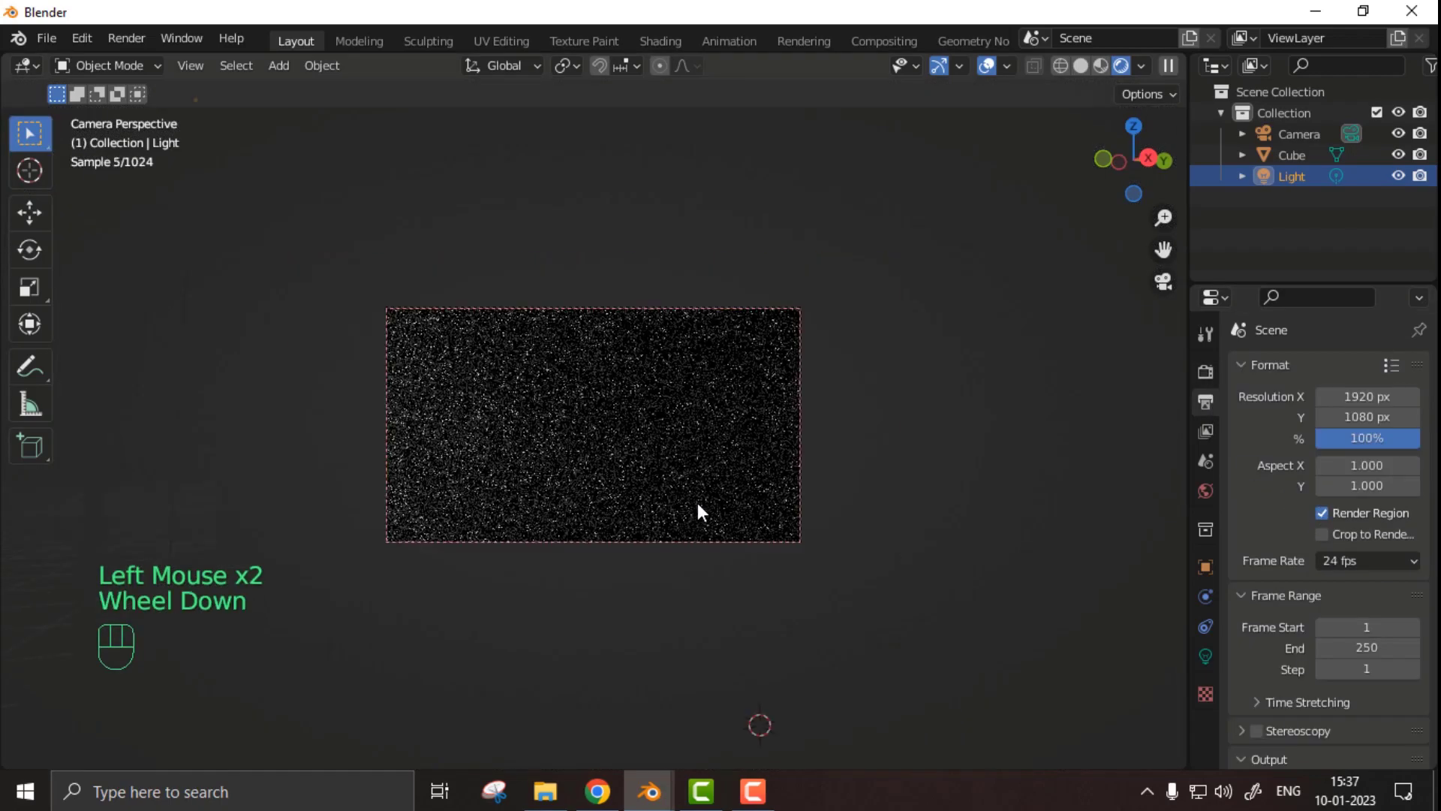
- Switch the viewport to solid shading and lock the camera to the view
key("n")
left_click(1081, 66)
scroll(719, 443, "down", 1)
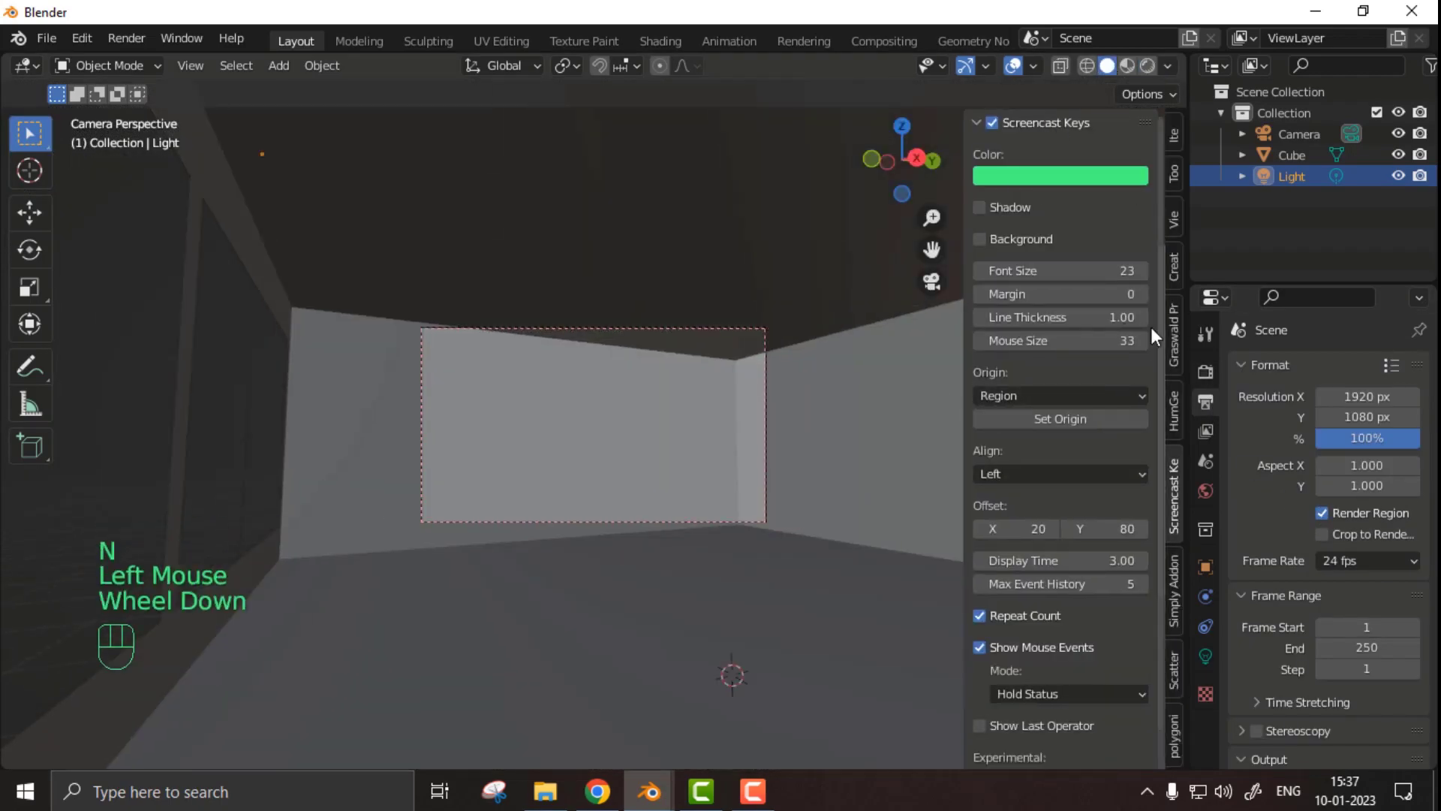
left_click(1174, 222)
left_click(620, 427)
key("n")
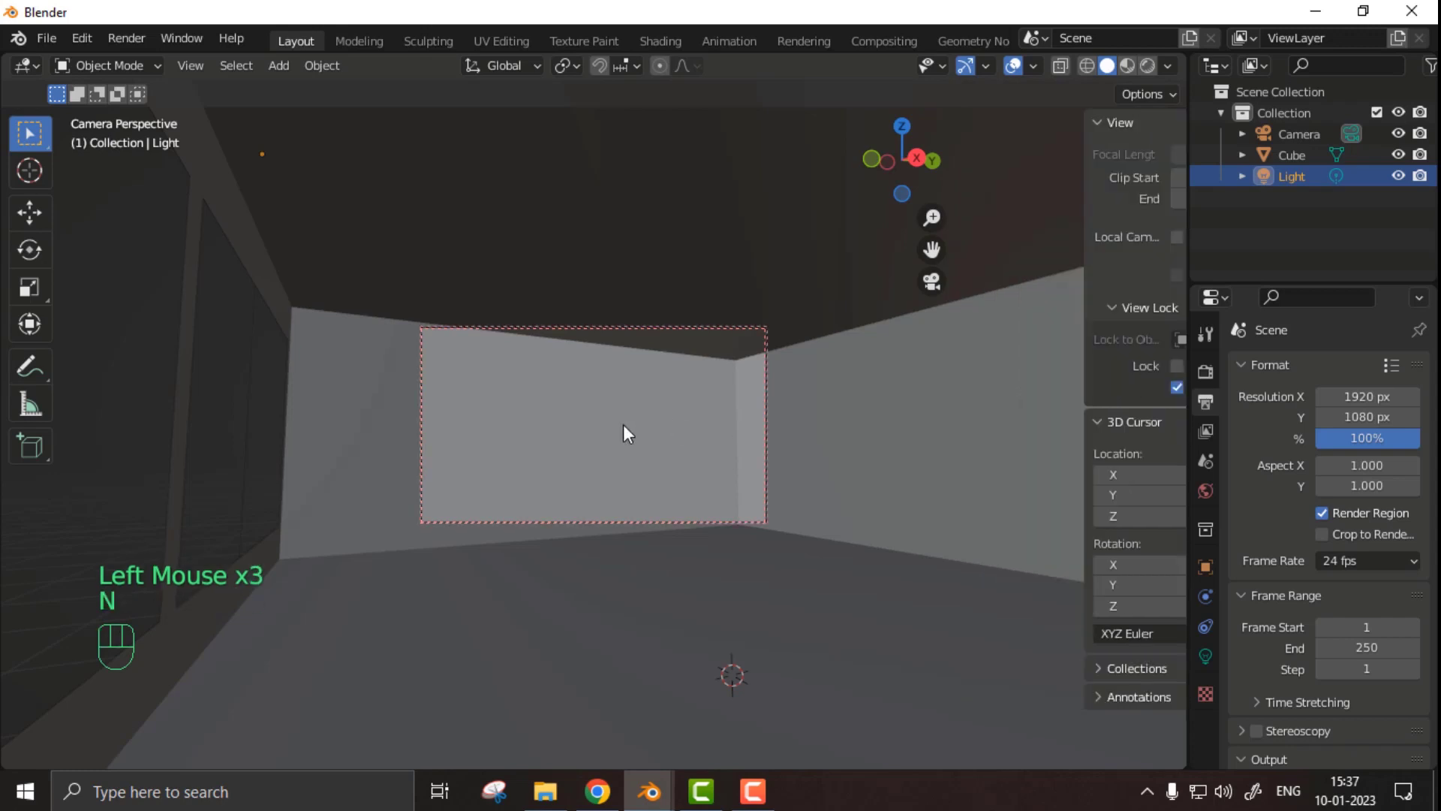
- Reframe the camera on the room's far wall and corner, restore rendered shading and unlock the camera from the view
scroll(610, 427, "down", 2)
scroll(610, 426, "up", 4)
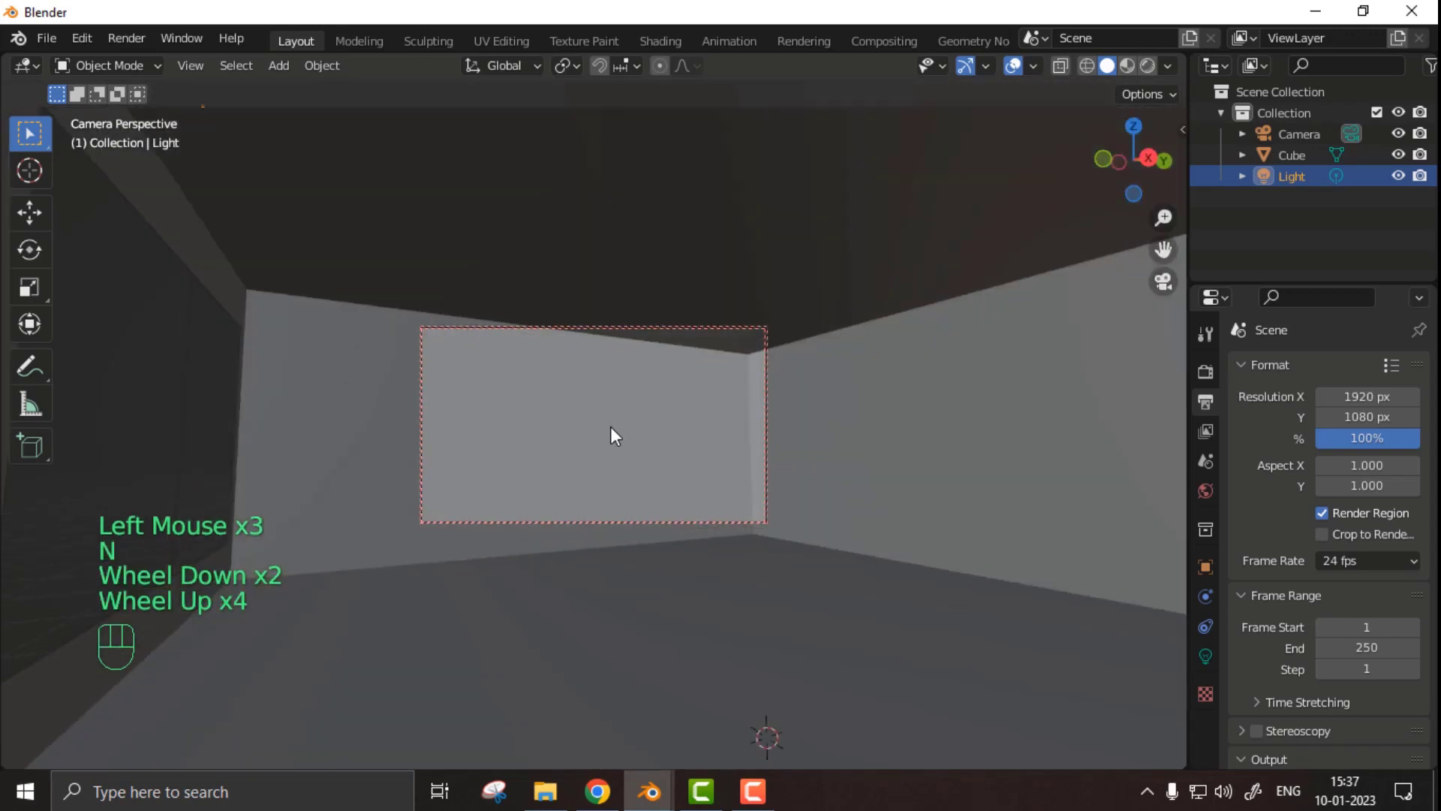
middle_click_drag(612, 429, 682, 376, "shift")
scroll(658, 375, "down", 1)
scroll(656, 377, "down", 1)
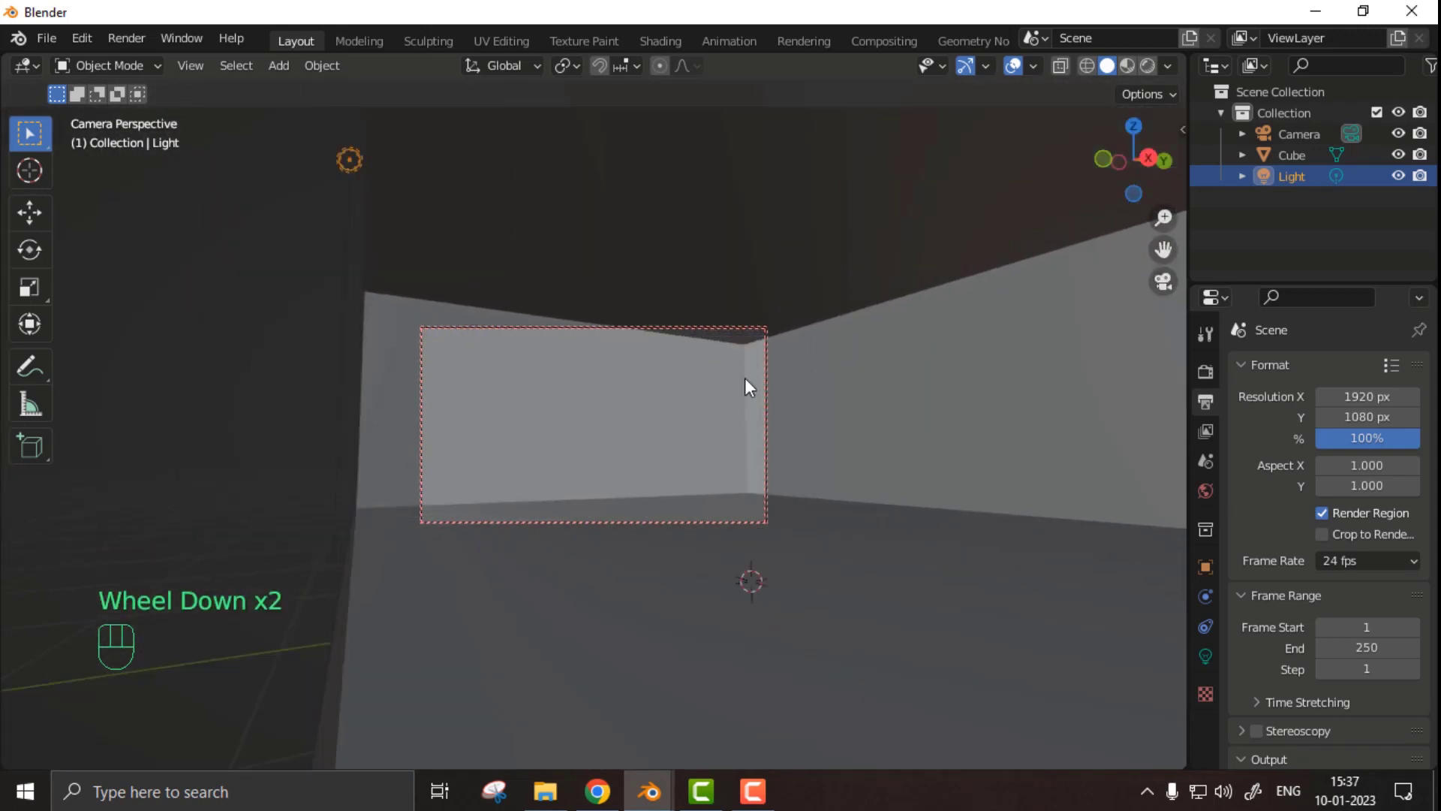
left_click(1146, 65)
key("n")
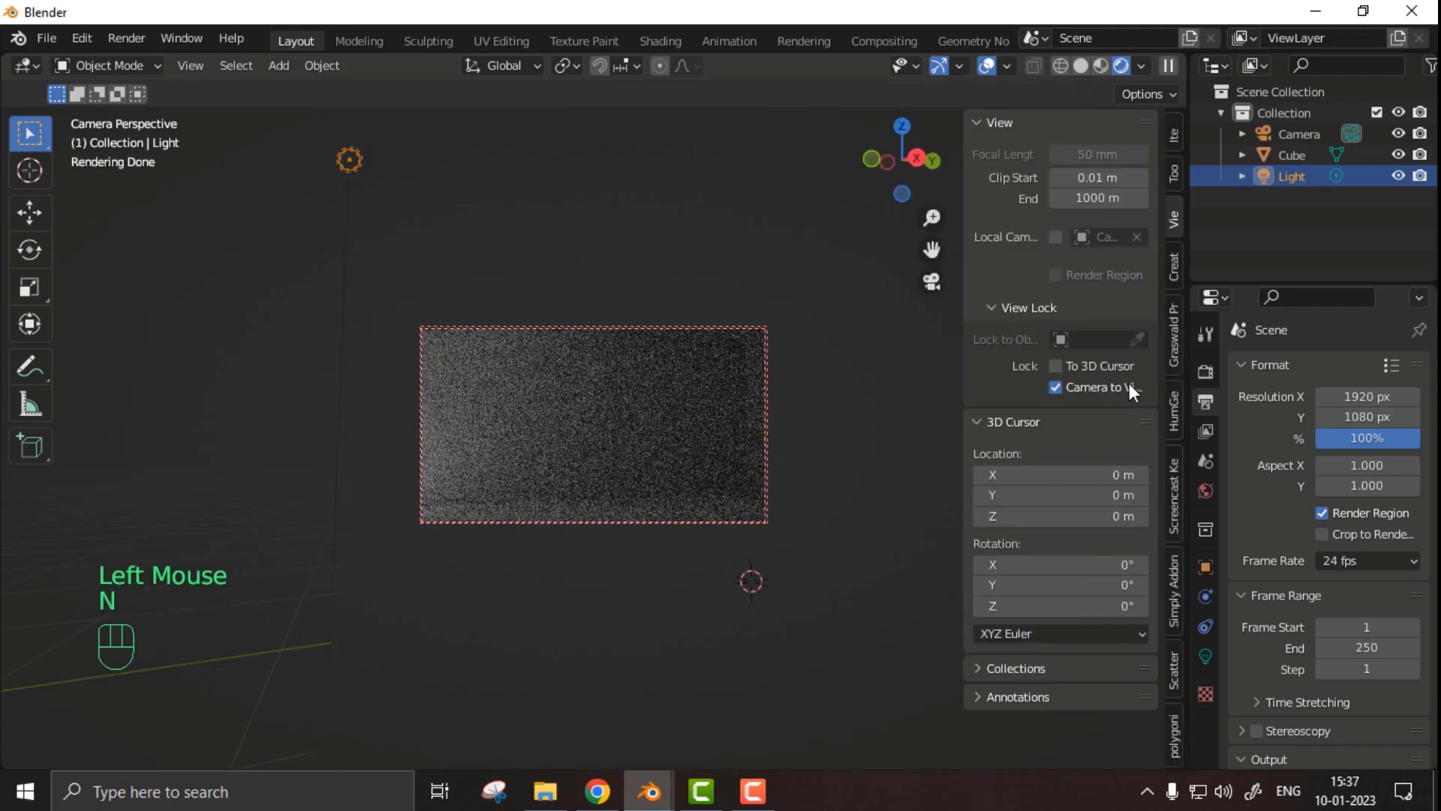
- Move the light down beside the camera frame and set its power to 524.2 W
key("g")
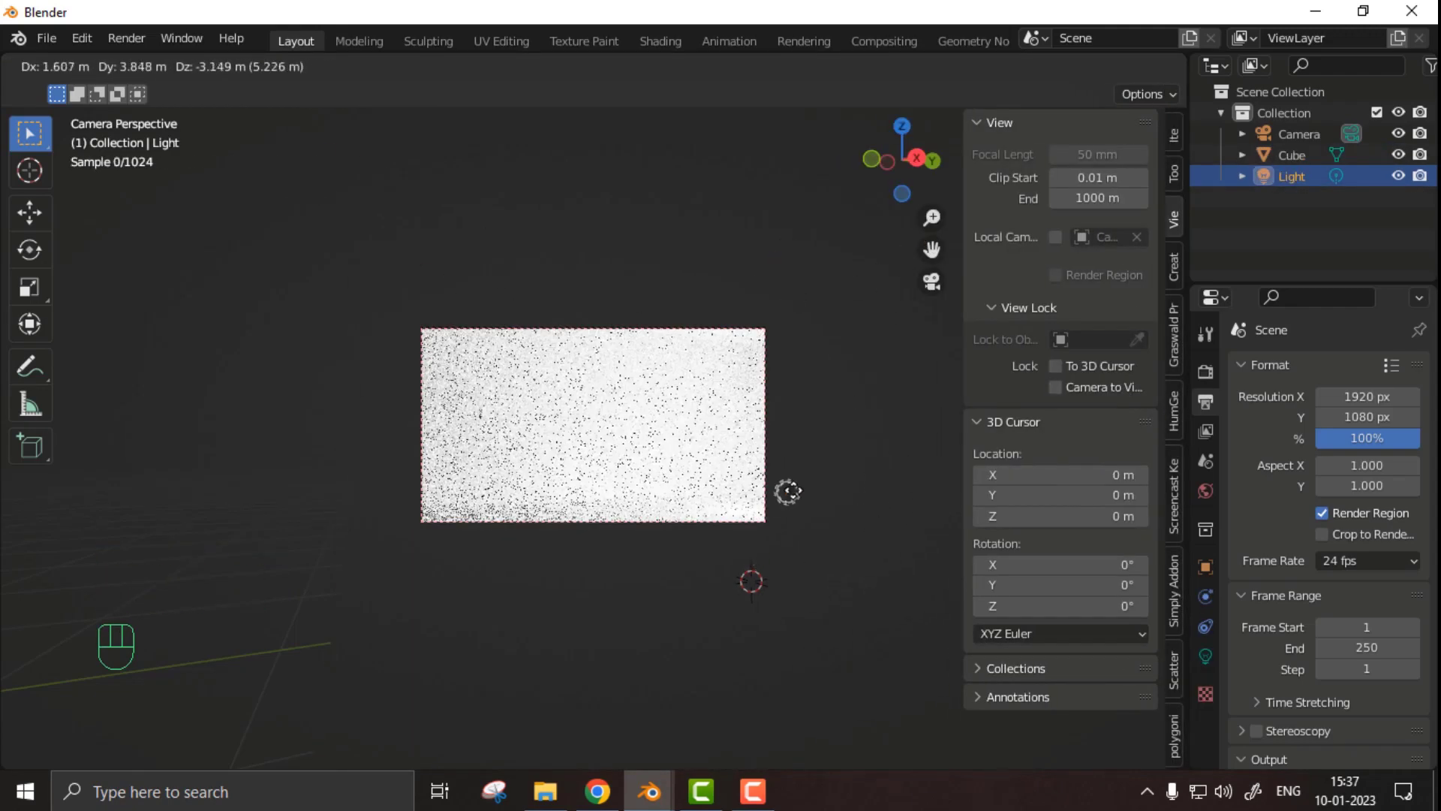
left_click(791, 542)
left_click(1206, 656)
left_click_drag(1367, 516, 1344, 514)
- Reposition the light outside the room, settling it near the camera at the window opening
key("g")
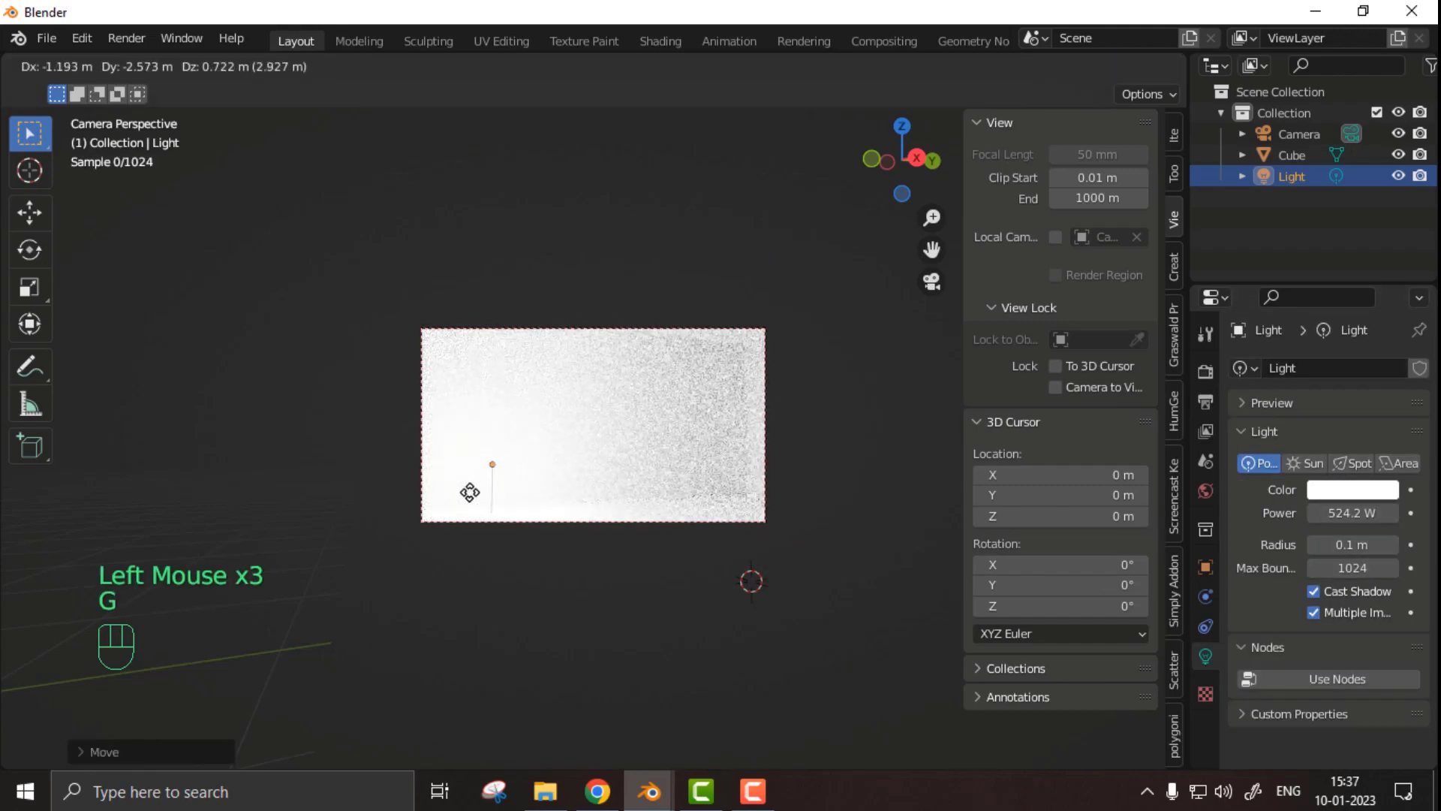
scroll(160, 404, "down", 3)
middle_click_drag(161, 403, 522, 470)
scroll(553, 458, "down", 2)
key("n")
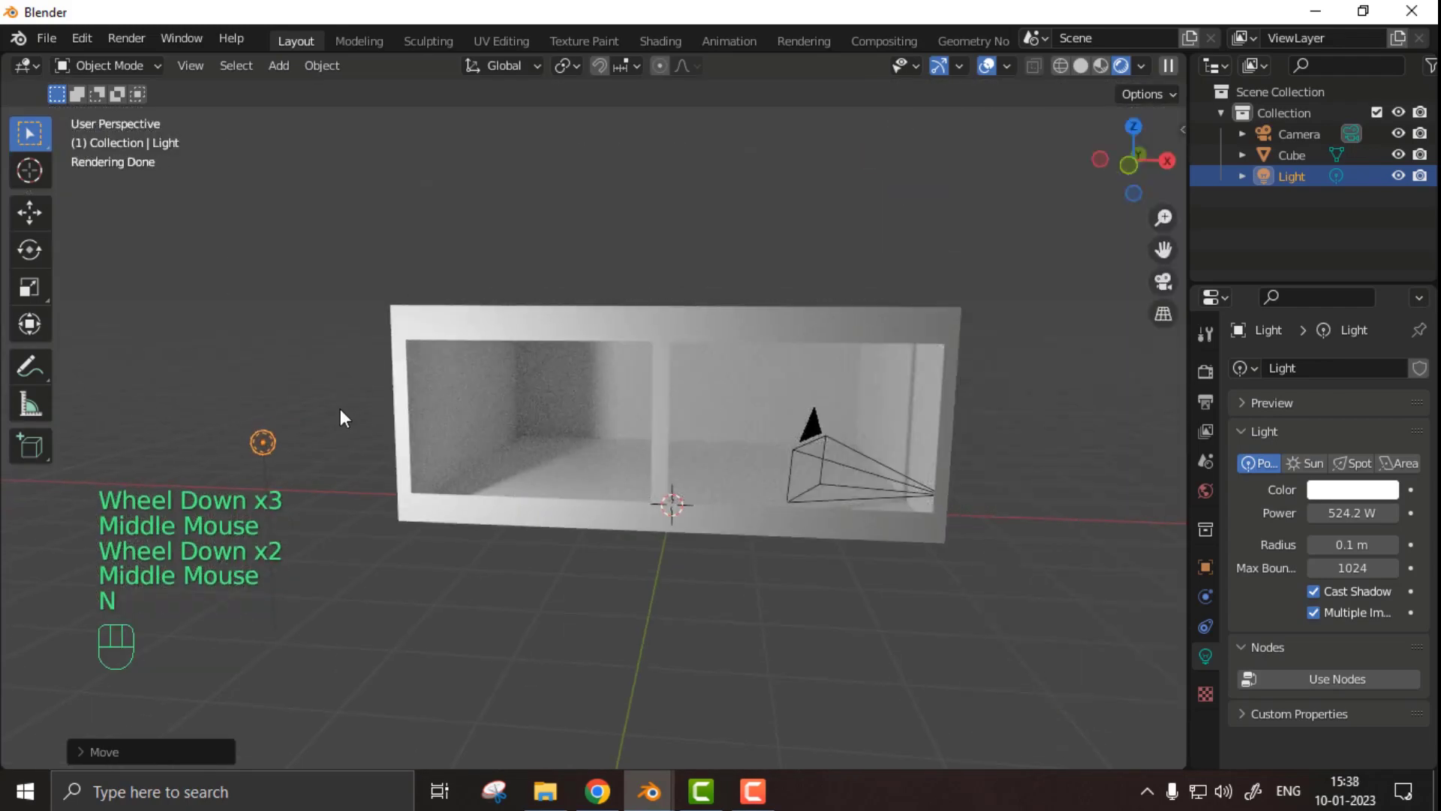
key("g")
left_click(994, 365)
scroll(943, 385, "up", 2)
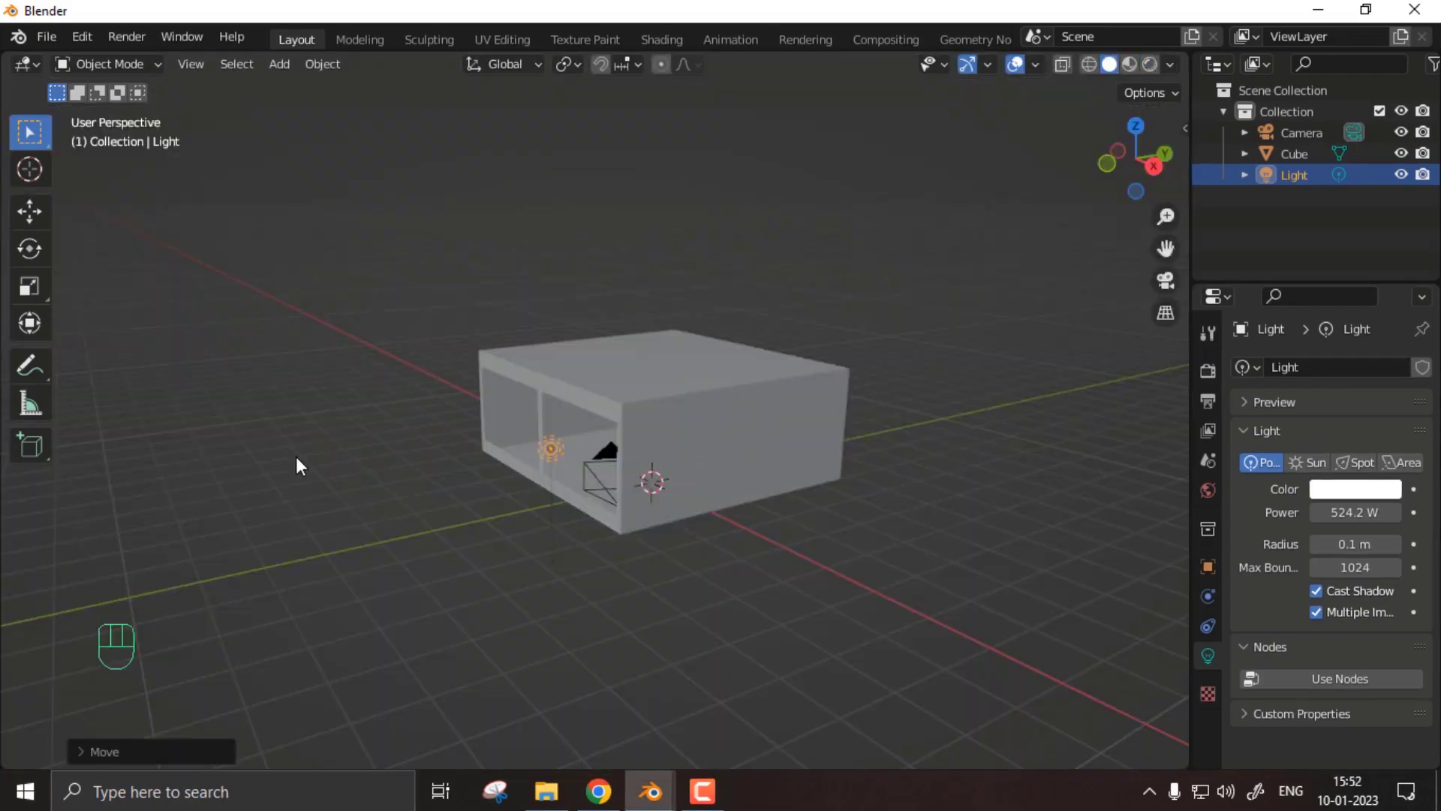
- Select the room cube and open the Apply transform options for it
middle_click_drag(296, 456, 371, 467)
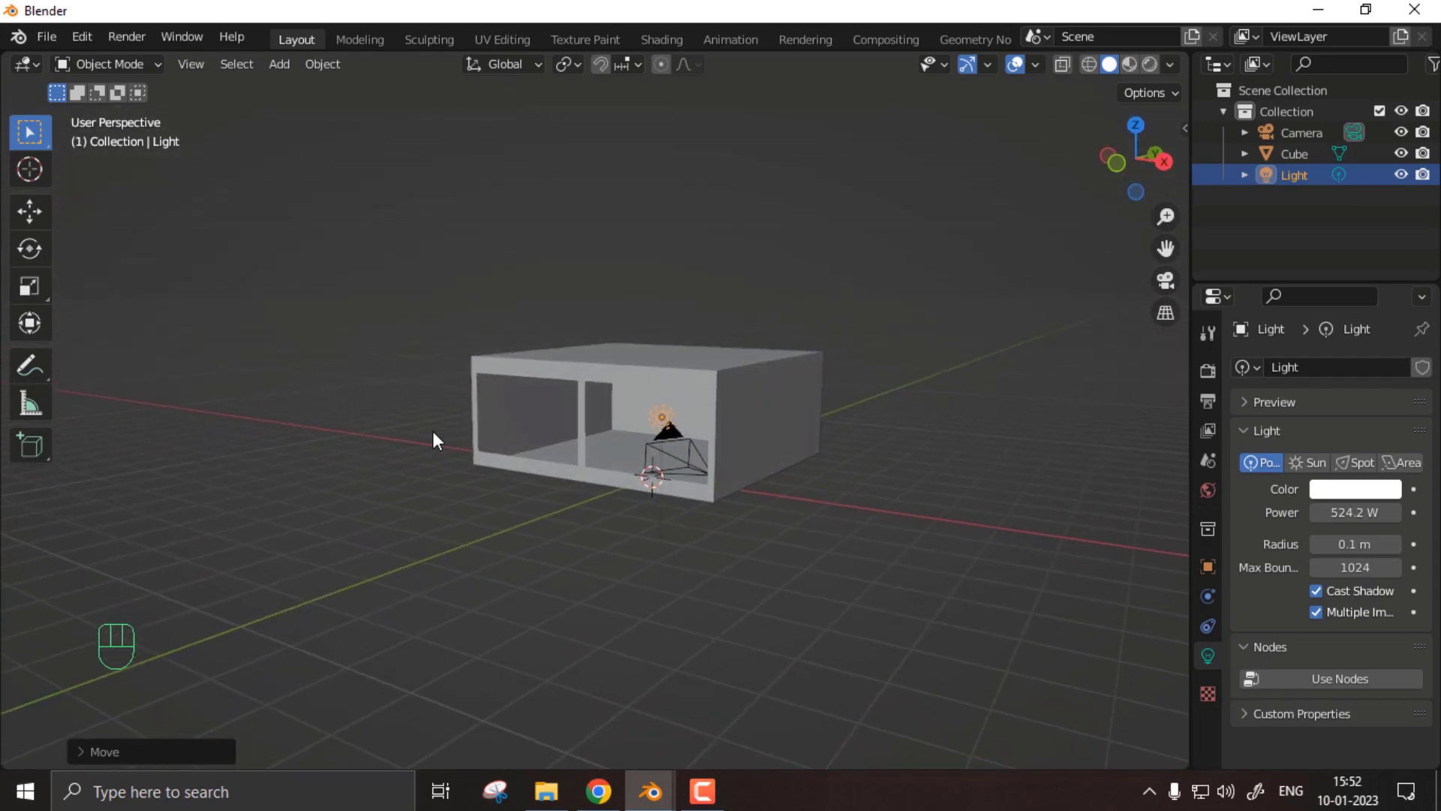
scroll(540, 409, "up", 4)
left_click(651, 279)
key("ctrl+a")
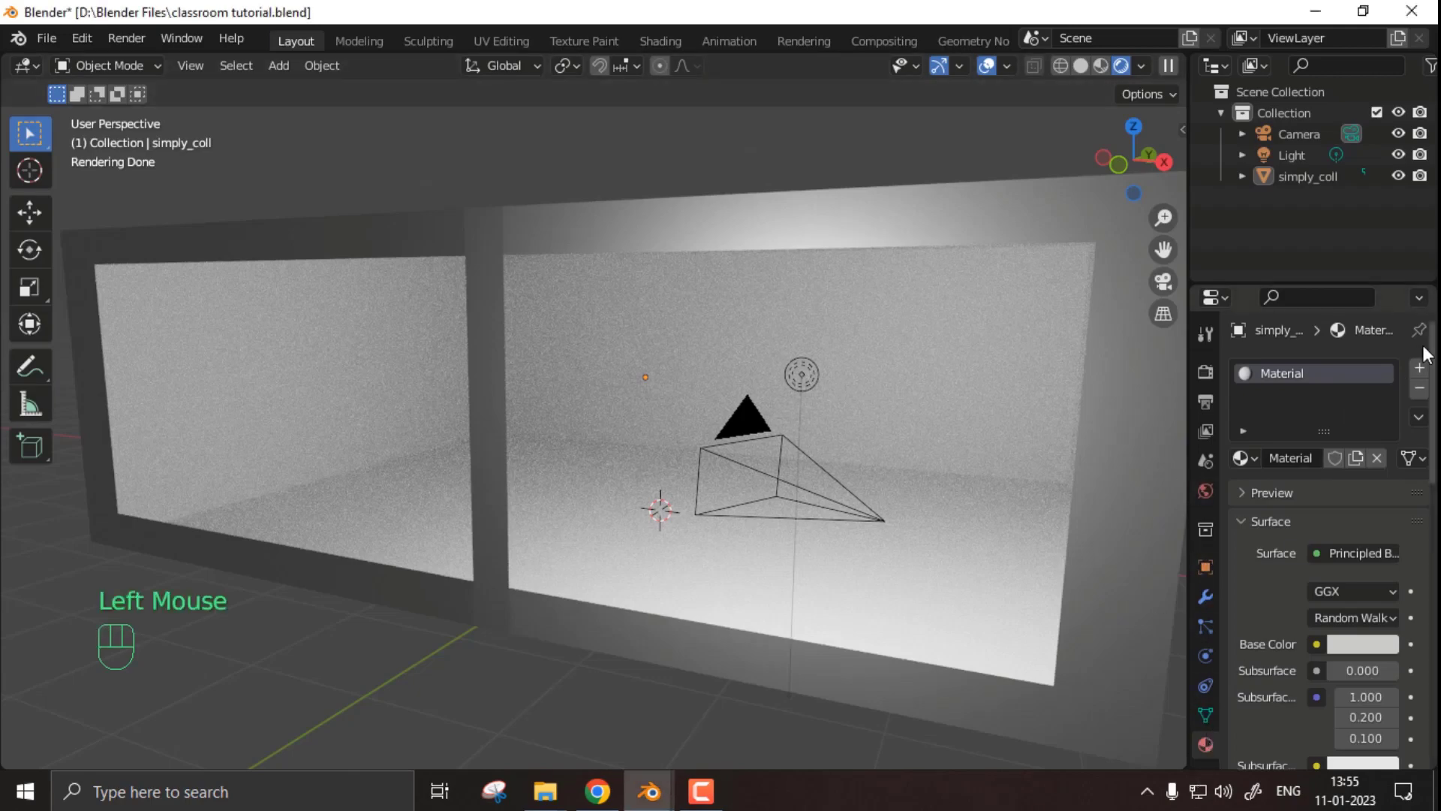
- Add a second material named Floor to the room and load the wood texture maps onto its Principled BSDF with Principled Texture Setup
left_click(1418, 369)
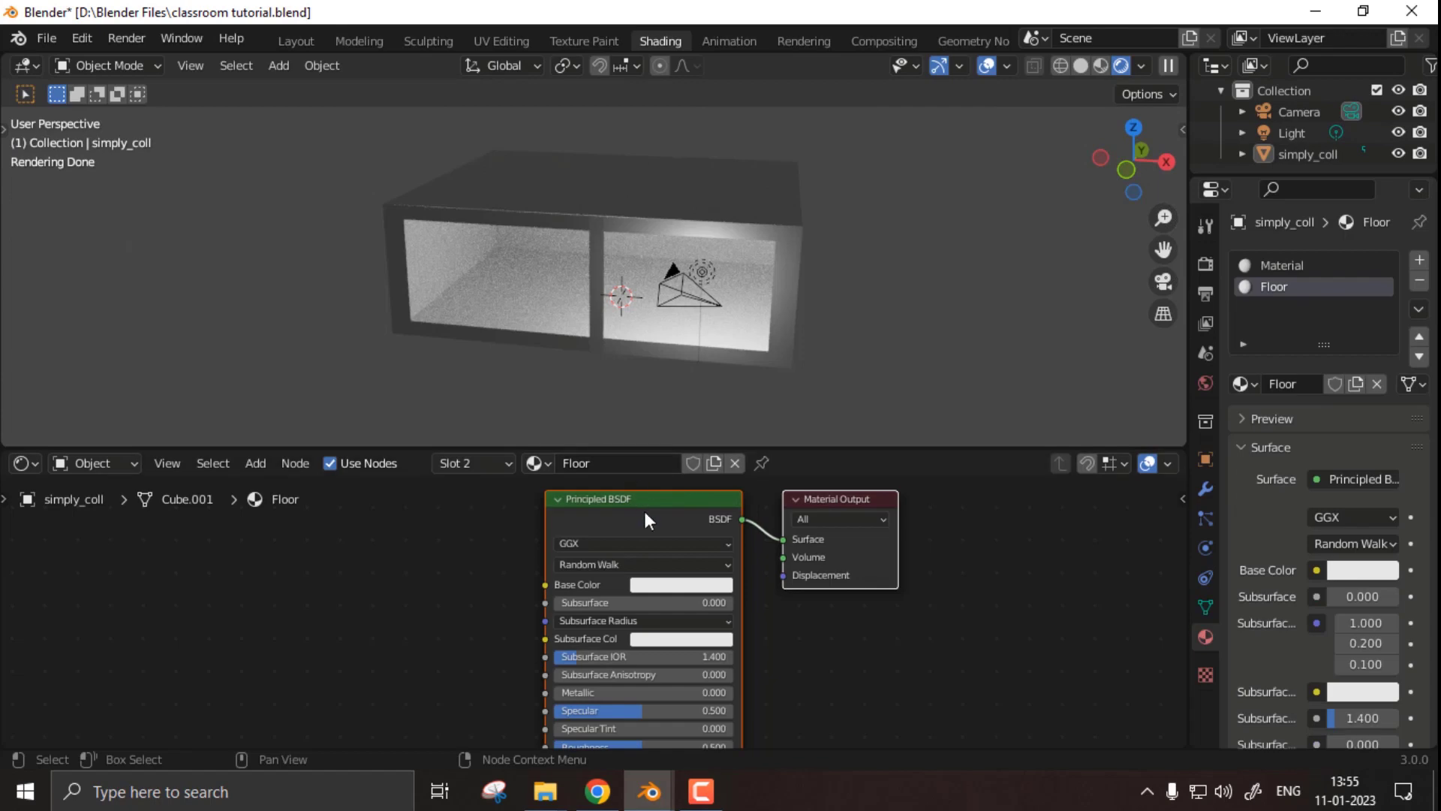
left_click(644, 513)
scroll(645, 513, "up", 3)
middle_click_drag(645, 512, 597, 656)
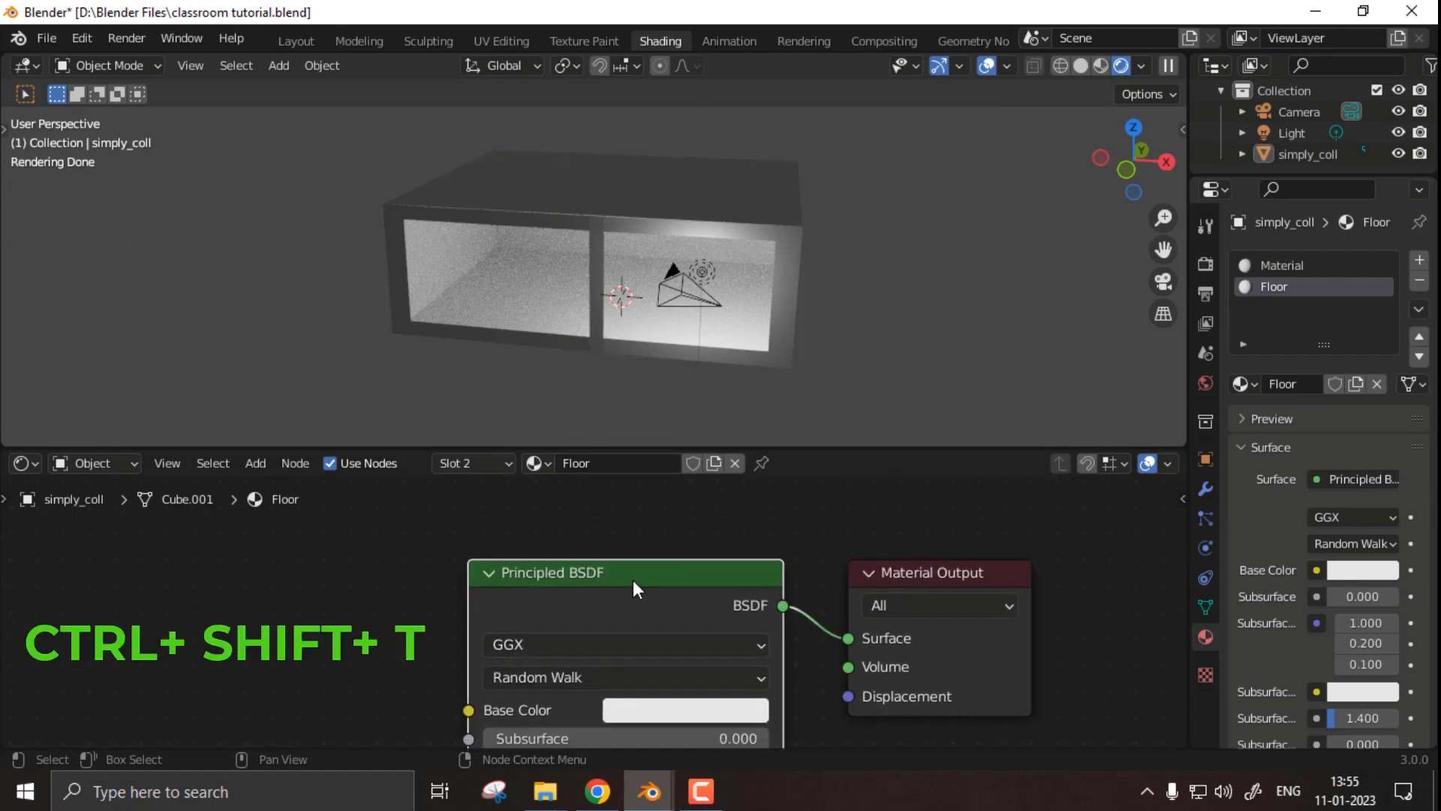
key("ctrl+shift+t")
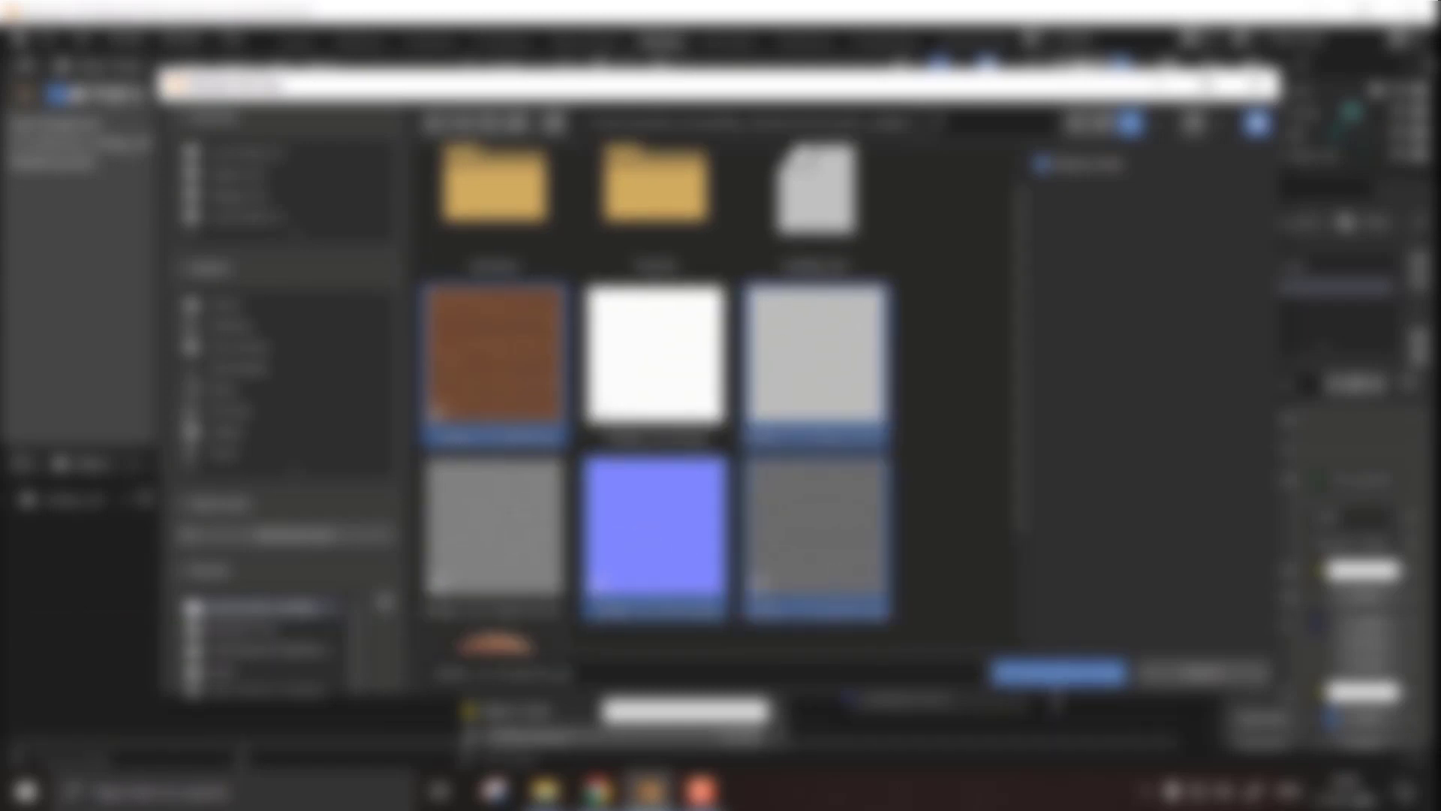
left_click(1059, 672)
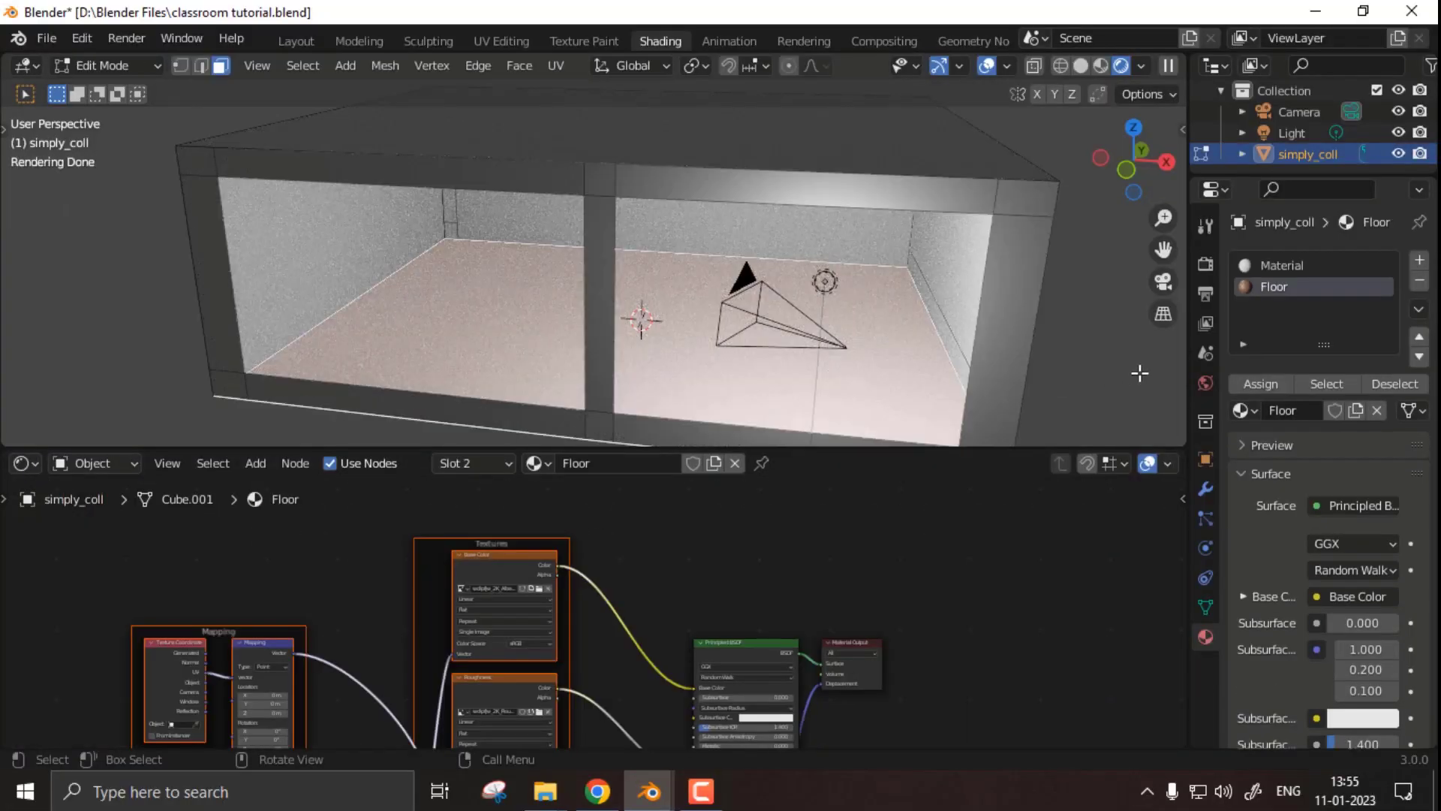
- Assign the Floor material to the selected floor faces of the room
left_click(1258, 286)
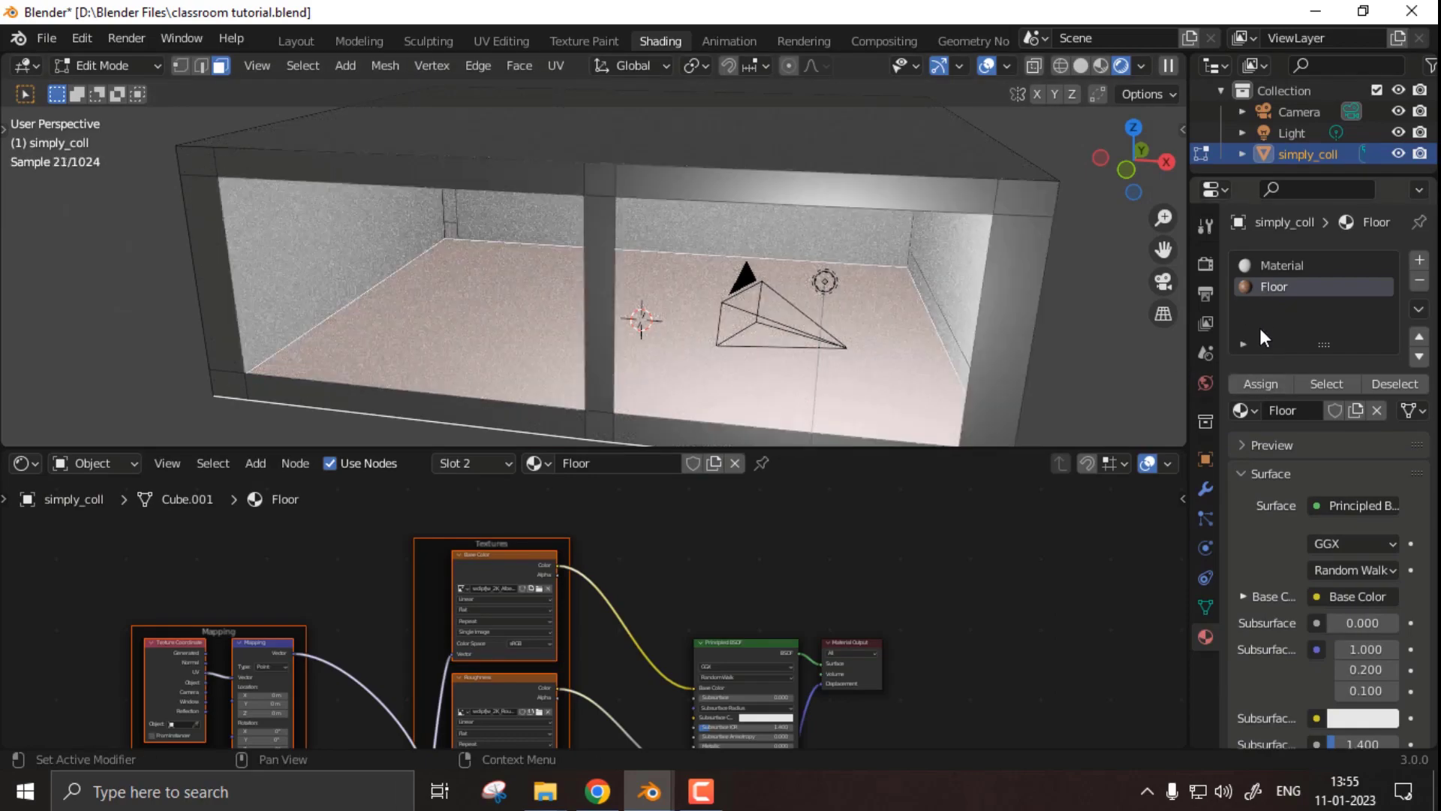
left_click(1259, 384)
key("Tab")
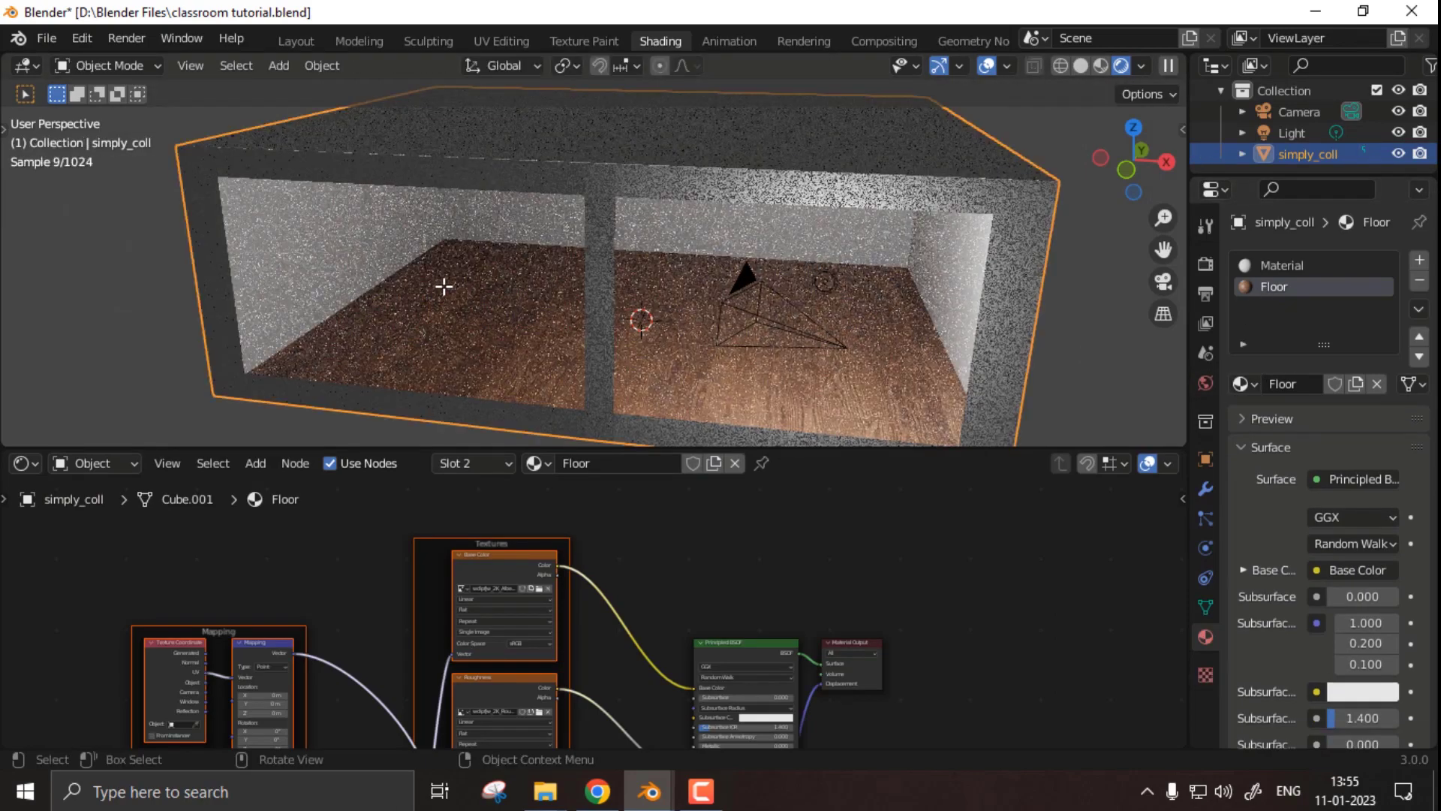
scroll(443, 301, "up", 5)
middle_click_drag(442, 294, 587, 317)
scroll(587, 318, "up", 2)
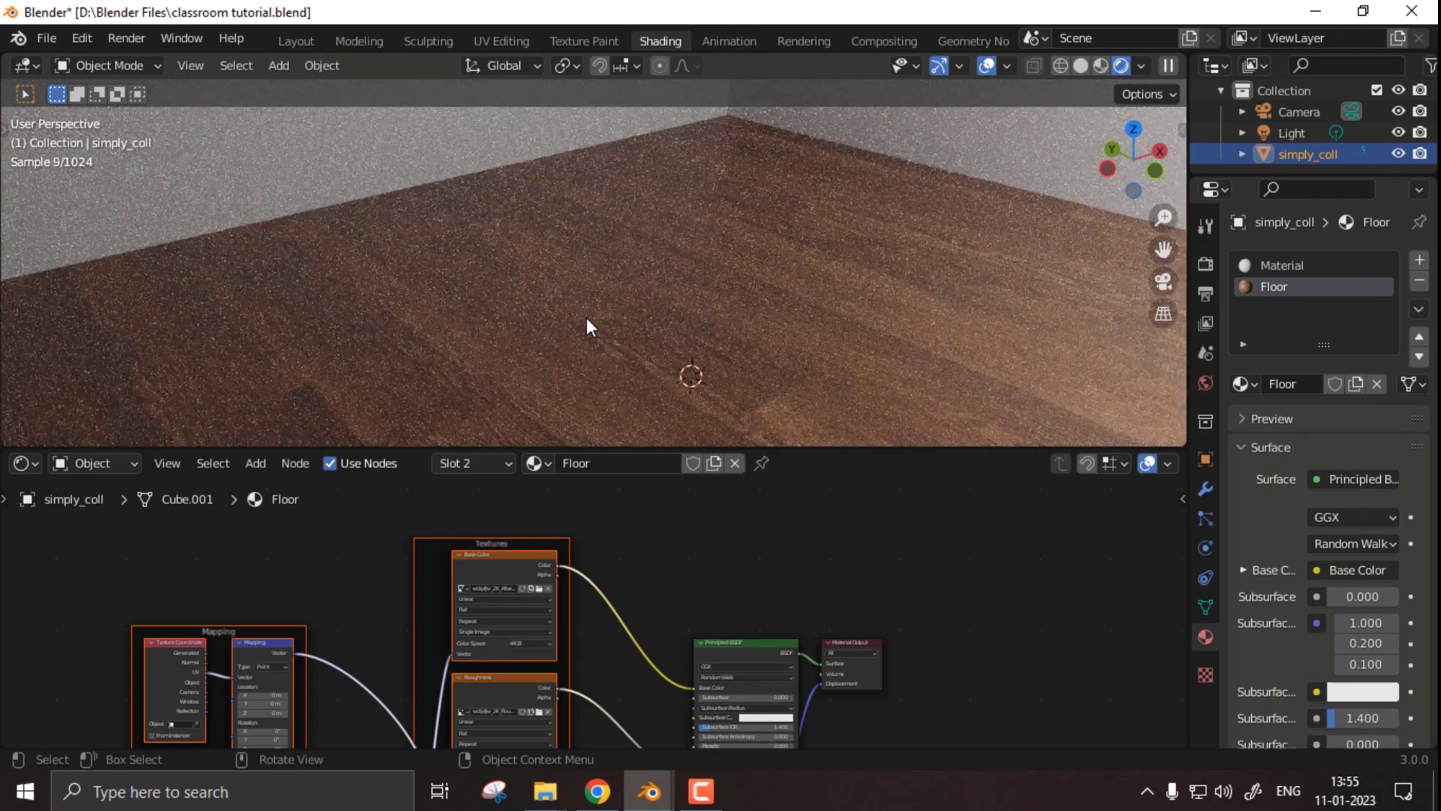
- Unwrap the floor faces with Smart UV Project at a 66° angle limit and 0.000 island margin
key("Tab")
key("u")
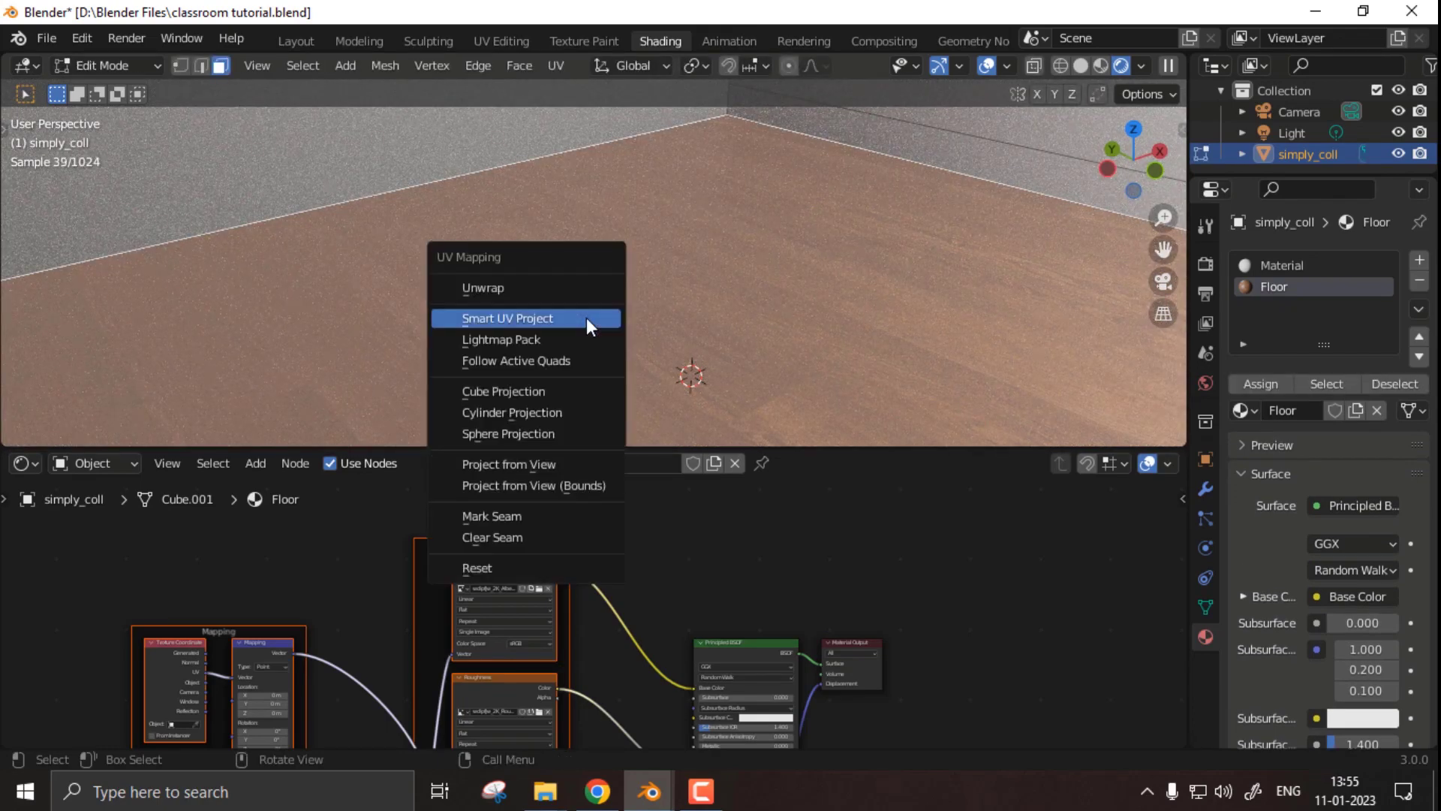
left_click(587, 318)
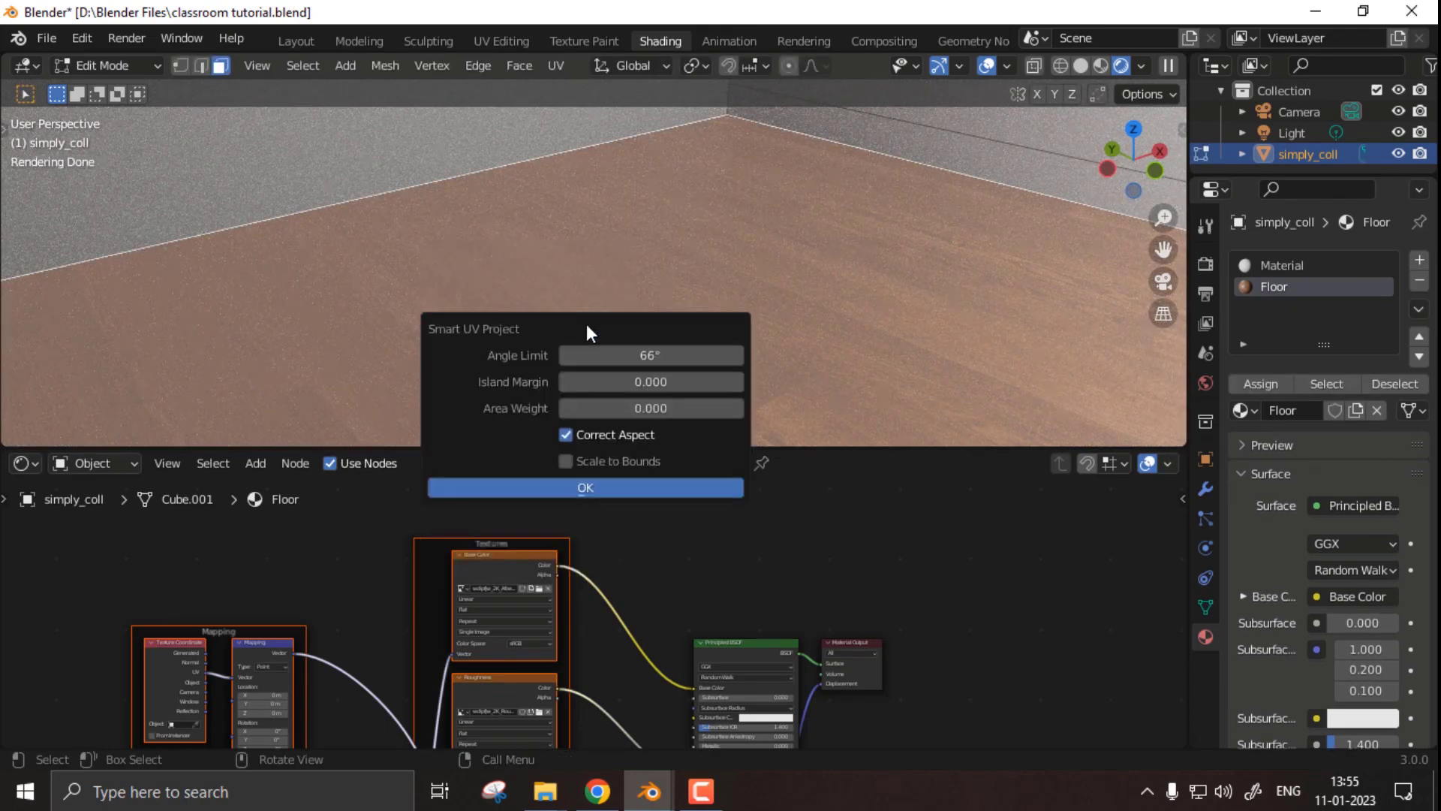
left_click(620, 491)
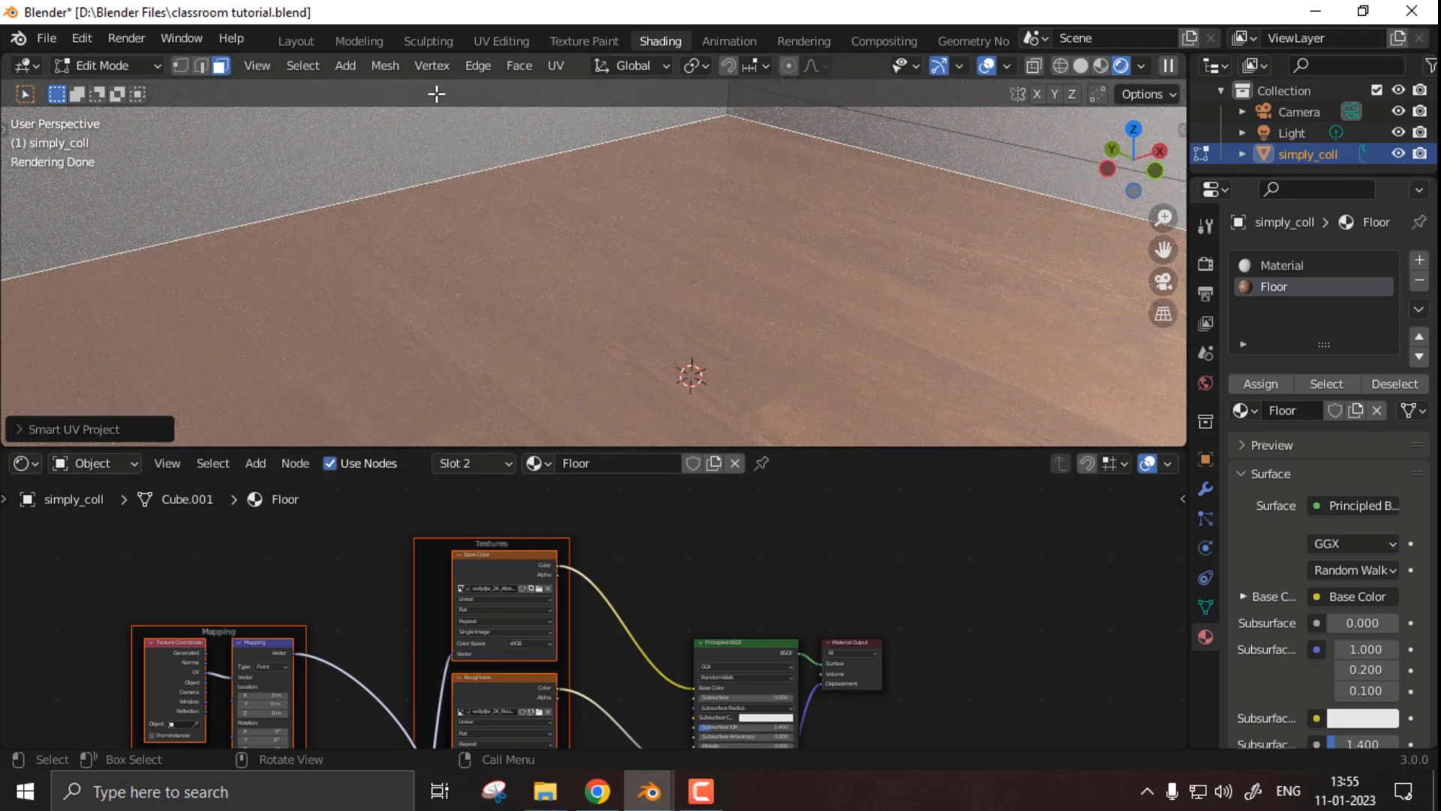
- In UV Editing with rendered shading, scale the floor's UV island up well beyond the image bounds for smaller wood planks
left_click(501, 41)
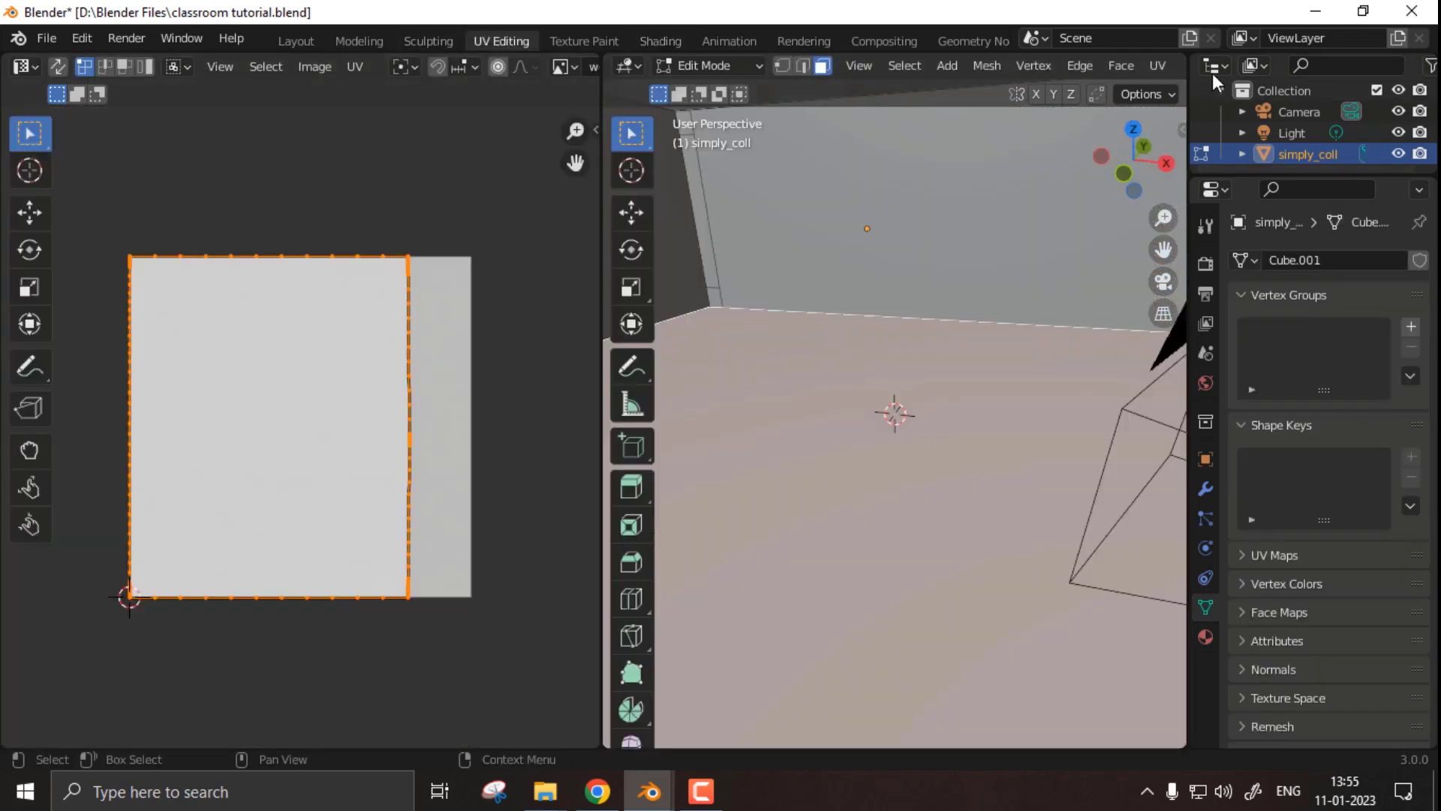
left_click(1149, 66)
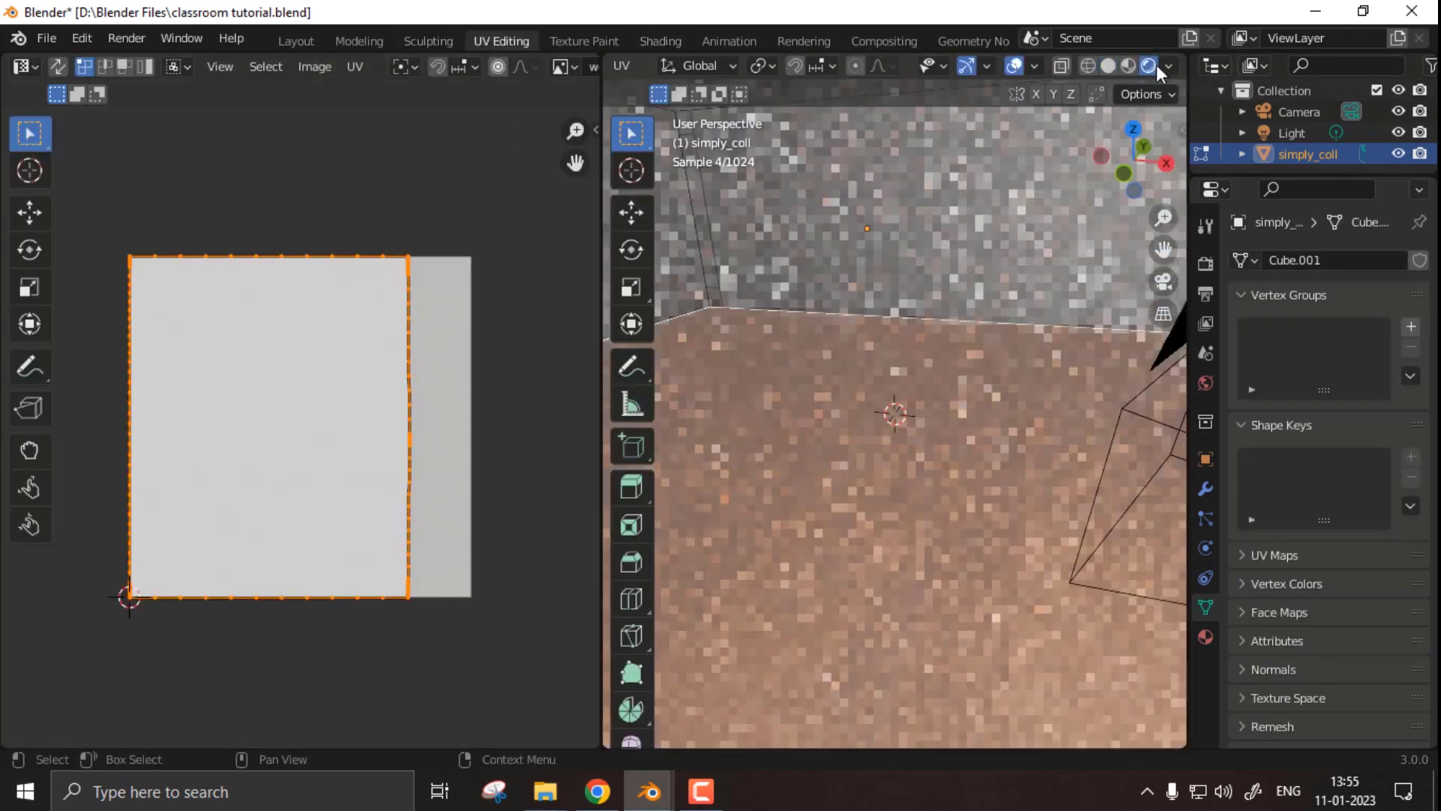
scroll(908, 460, "down", 3)
key("Tab")
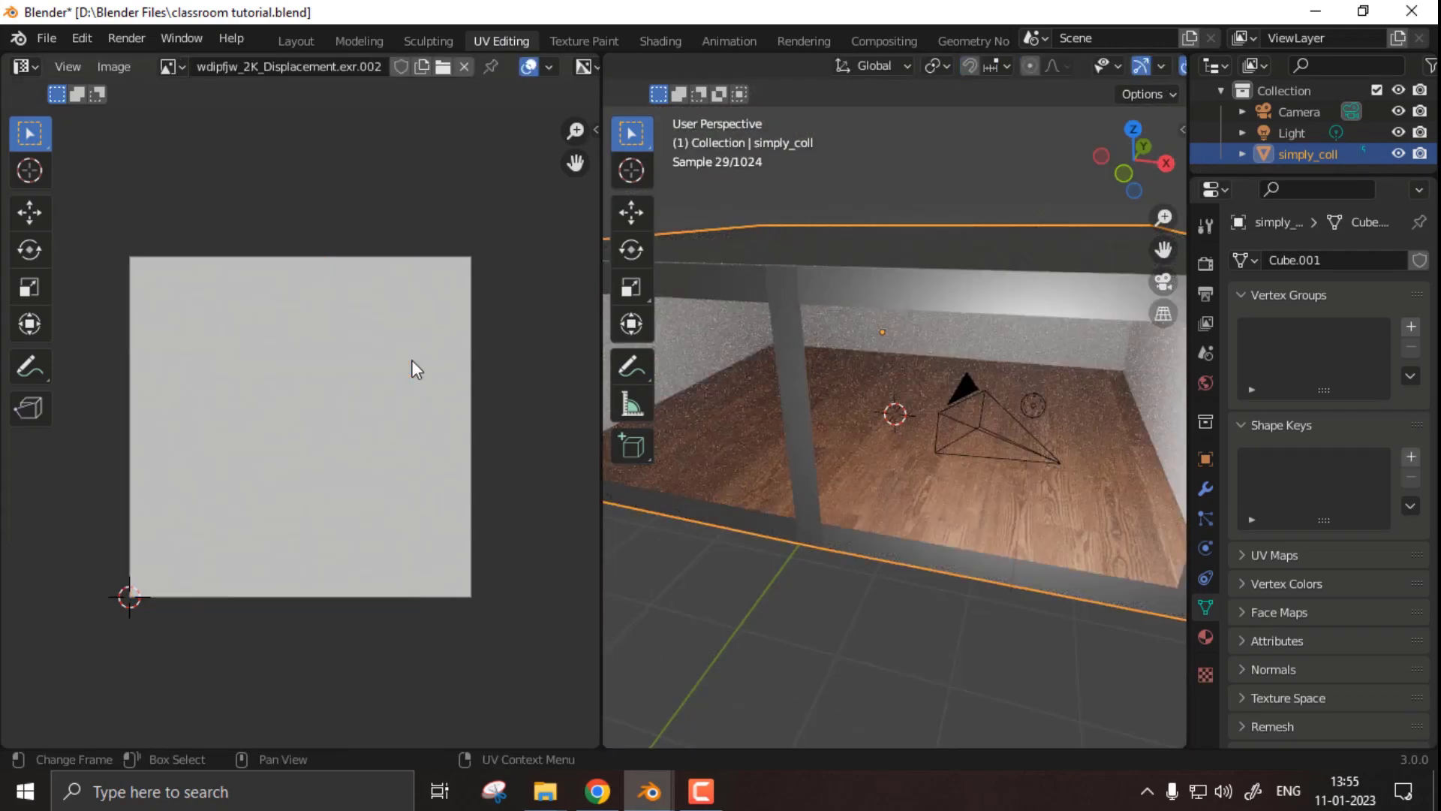
key("Tab")
key("s")
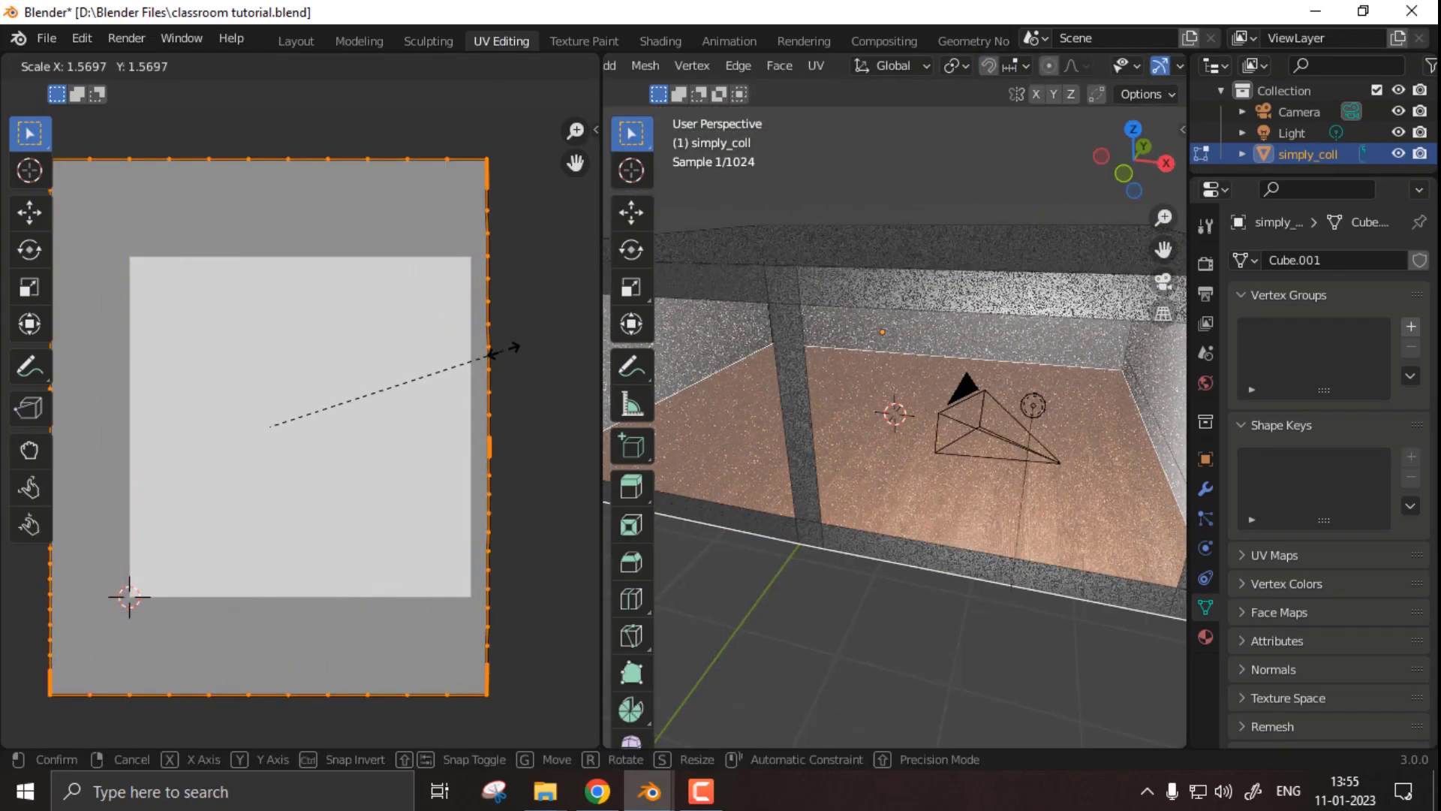
left_click(539, 345)
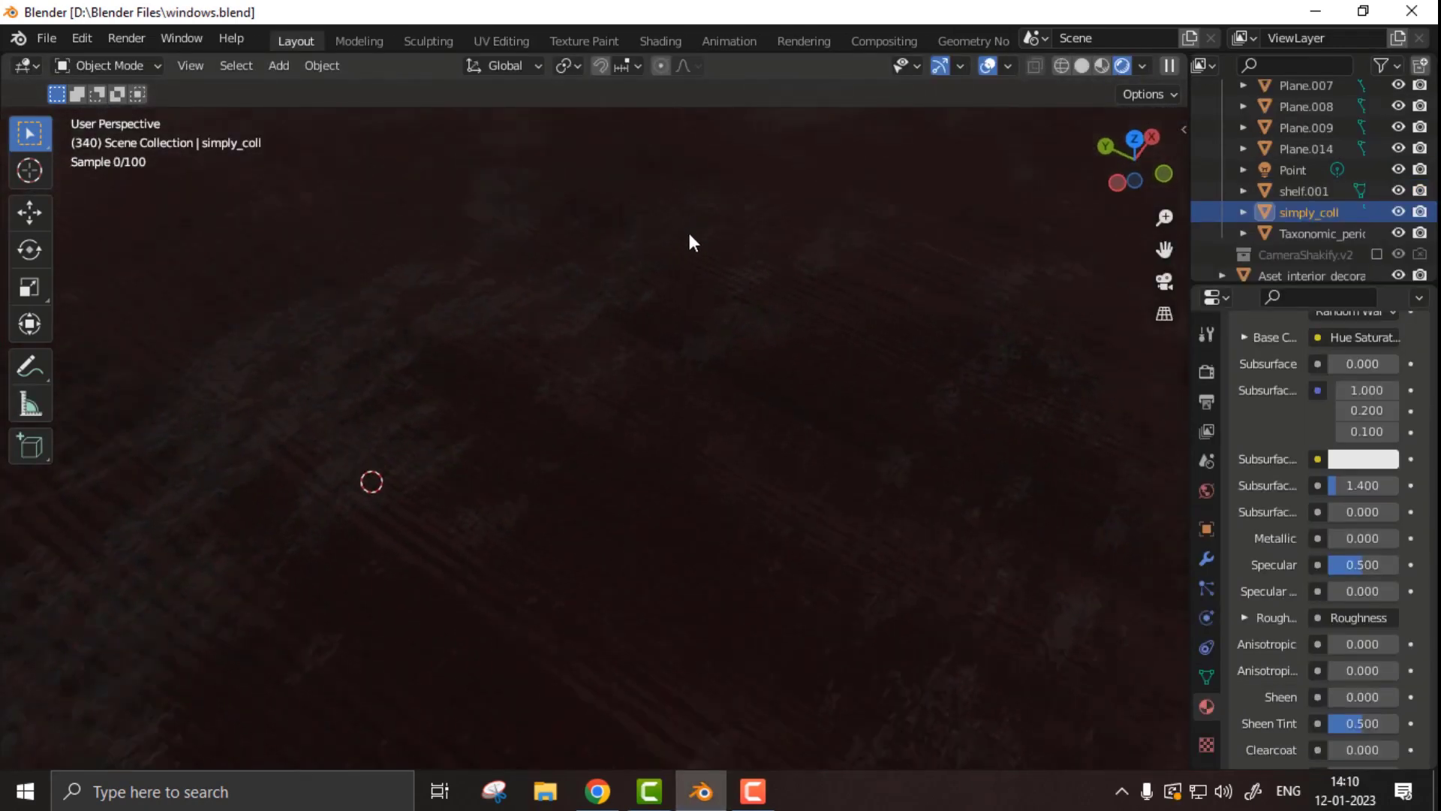
middle_click_drag(696, 236, 762, 226)
middle_click_drag(547, 420, 543, 289, "shift")
middle_click_drag(622, 332, 523, 577, "shift")
middle_click_drag(825, 505, 402, 585)
scroll(661, 289, "down", 4)
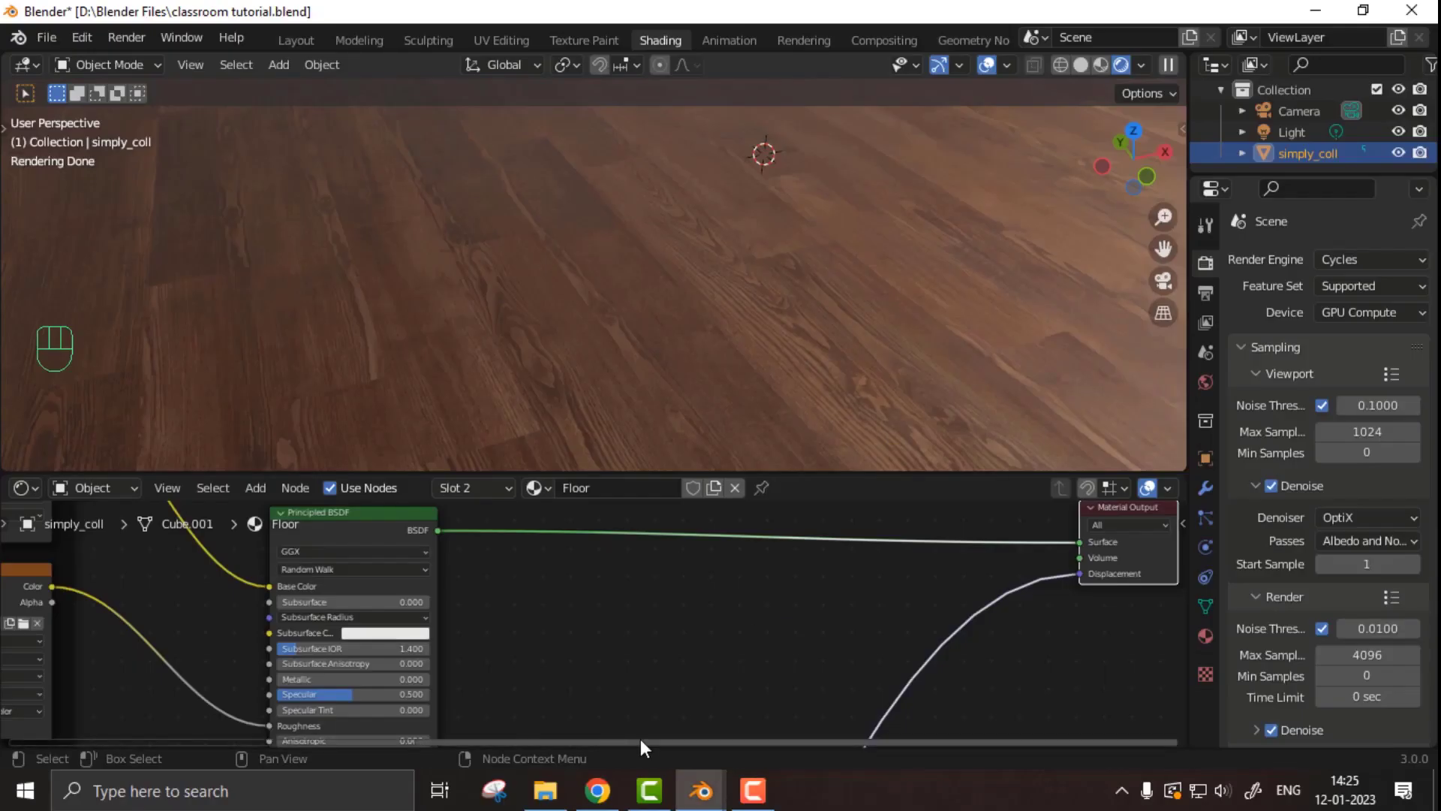
- Bring Concrete-3012.jpg into the Floor material as an image texture and connect its colour to the base color of a new Principled BSDF
left_click(545, 790)
left_click_drag(267, 177, 537, 597)
key("shift+a")
left_click(687, 515)
type("princ")
key("Return")
left_click(687, 534)
key("ctrl+z")
left_click_drag(641, 602, 688, 592)
left_click_drag(805, 531, 795, 563)
scroll(795, 563, "down", 2)
- Insert a Mix Shader before the Material Output and connect the concrete Principled BSDF to its second shader input
left_click(785, 529)
key("shift+a")
type("m")
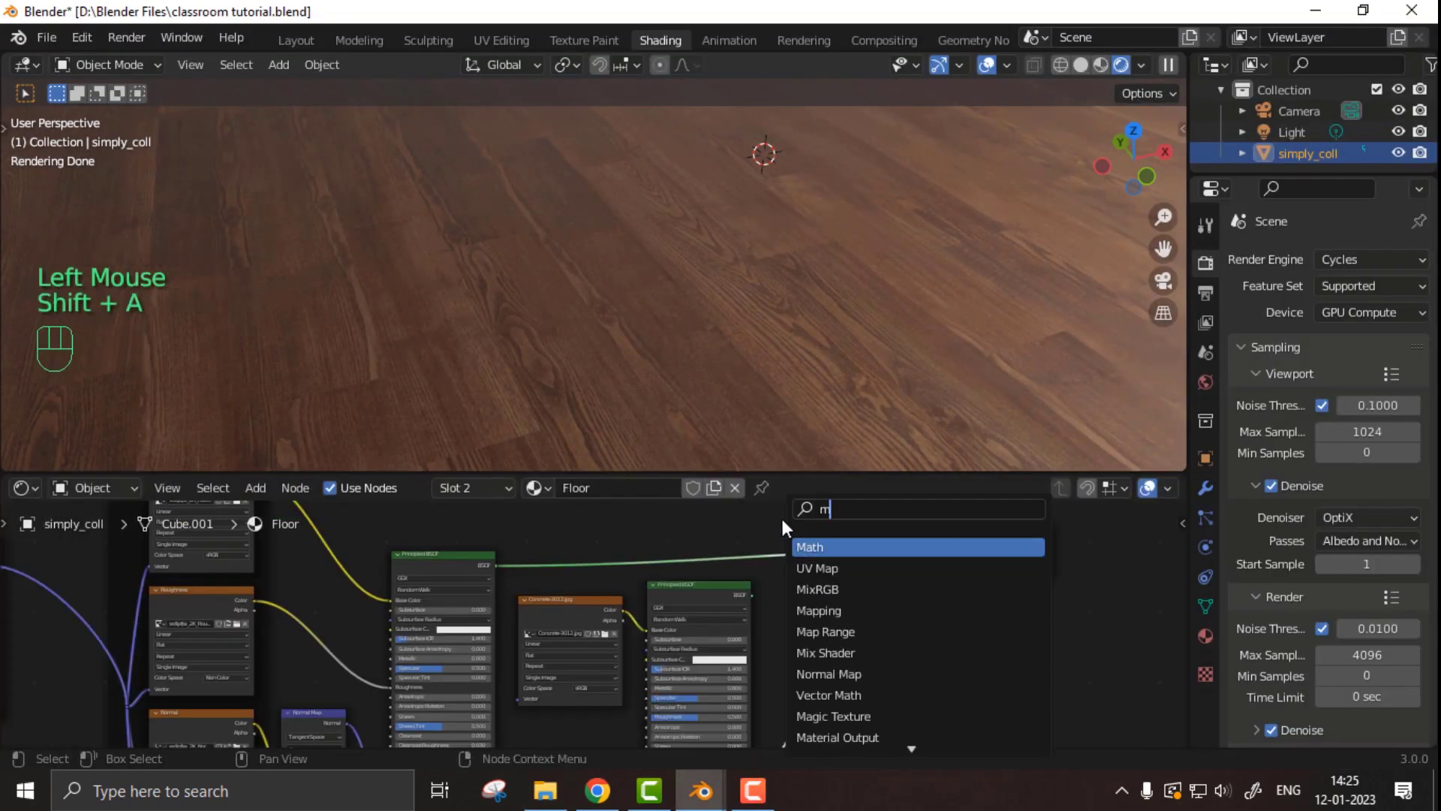
left_click(838, 566)
left_click(833, 563)
scroll(775, 599, "up", 2)
middle_click_drag(780, 596, 722, 617)
left_click_drag(752, 608, 817, 592)
scroll(863, 630, "down", 4)
left_click_drag(901, 565, 1100, 591)
left_click_drag(738, 572, 823, 558)
scroll(751, 601, "up", 3)
left_click_drag(723, 606, 1014, 604)
- Insert a ColorRamp between the concrete image and its Principled BSDF, and shift the black stop toward the middle
key("shift+a")
type("c")
left_click(713, 573)
left_click(668, 656)
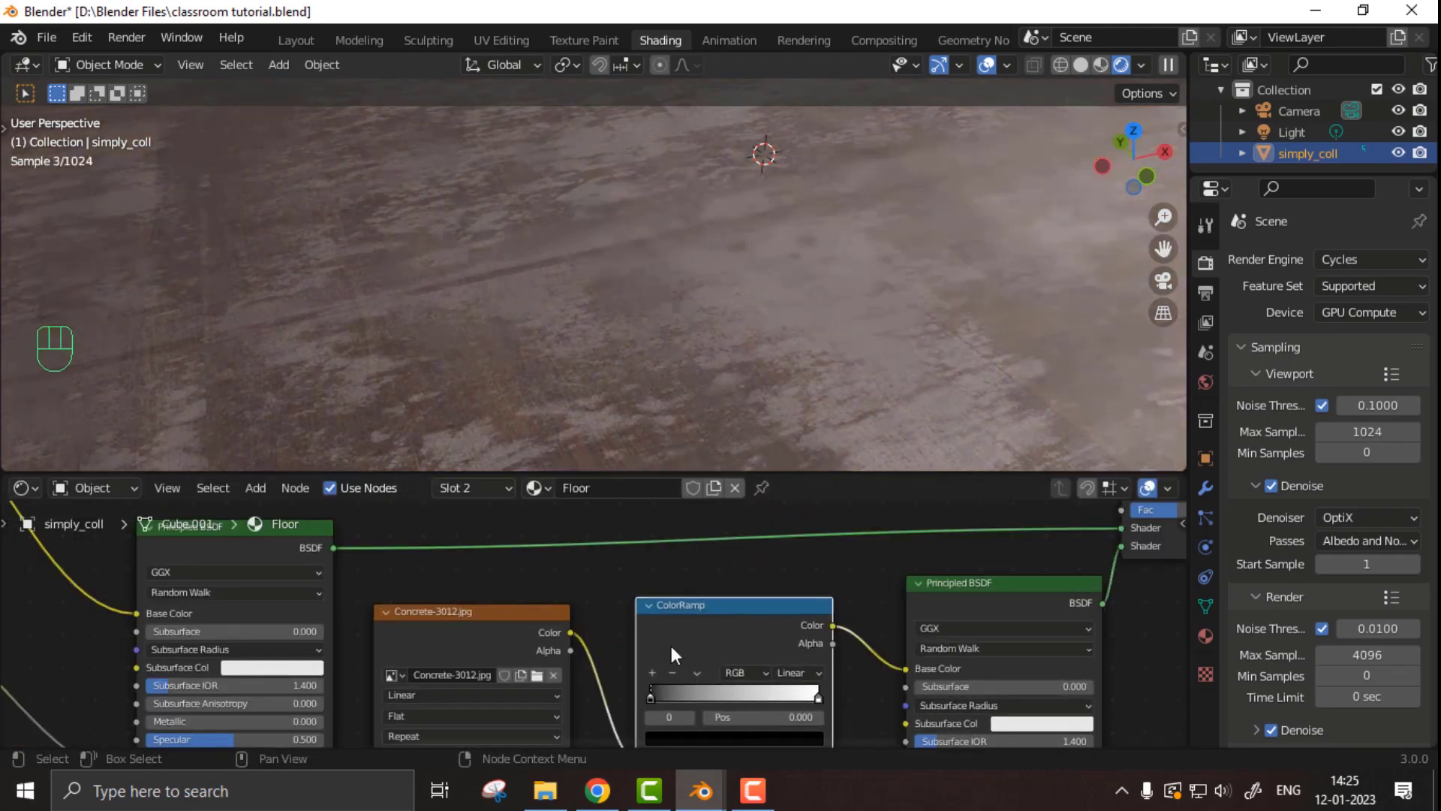
left_click_drag(659, 697, 719, 698)
scroll(1065, 592, "down", 3)
middle_click_drag(1066, 593, 788, 692)
scroll(786, 675, "up", 2)
left_click_drag(781, 646, 774, 646)
- Examine the blended wood and concrete floor from several angles around the room
scroll(640, 320, "down", 3)
middle_click_drag(640, 320, 705, 349)
scroll(607, 344, "up", 4)
middle_click_drag(706, 349, 866, 327)
scroll(866, 328, "down", 2)
scroll(515, 245, "up", 2)
middle_click_drag(515, 244, 645, 285)
middle_click_drag(646, 286, 785, 329, "shift")
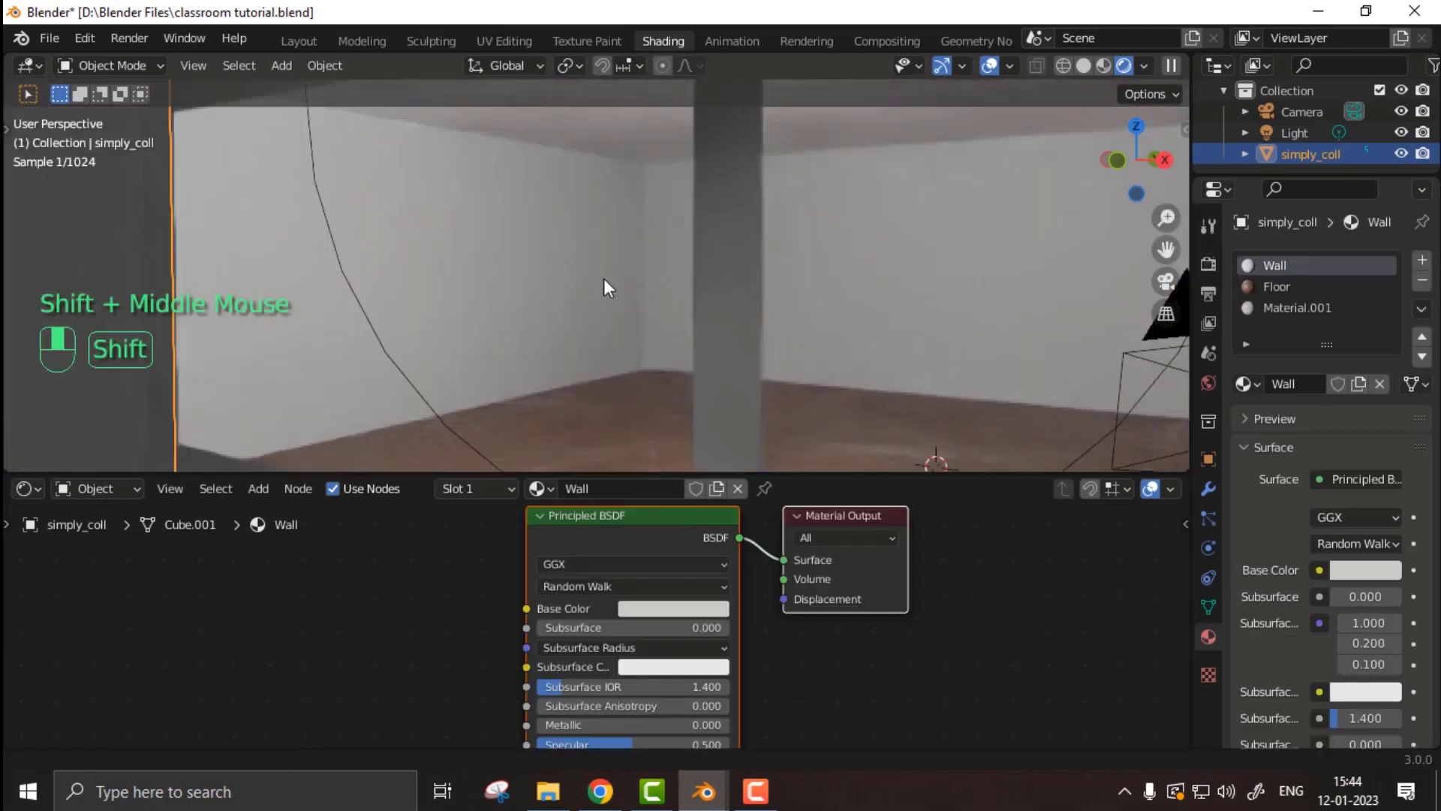
- Load the uhnlfbvn_2K plaster texture maps onto the Wall material's Principled BSDF with Principled Texture Setup
middle_click_drag(604, 278, 431, 243, "shift")
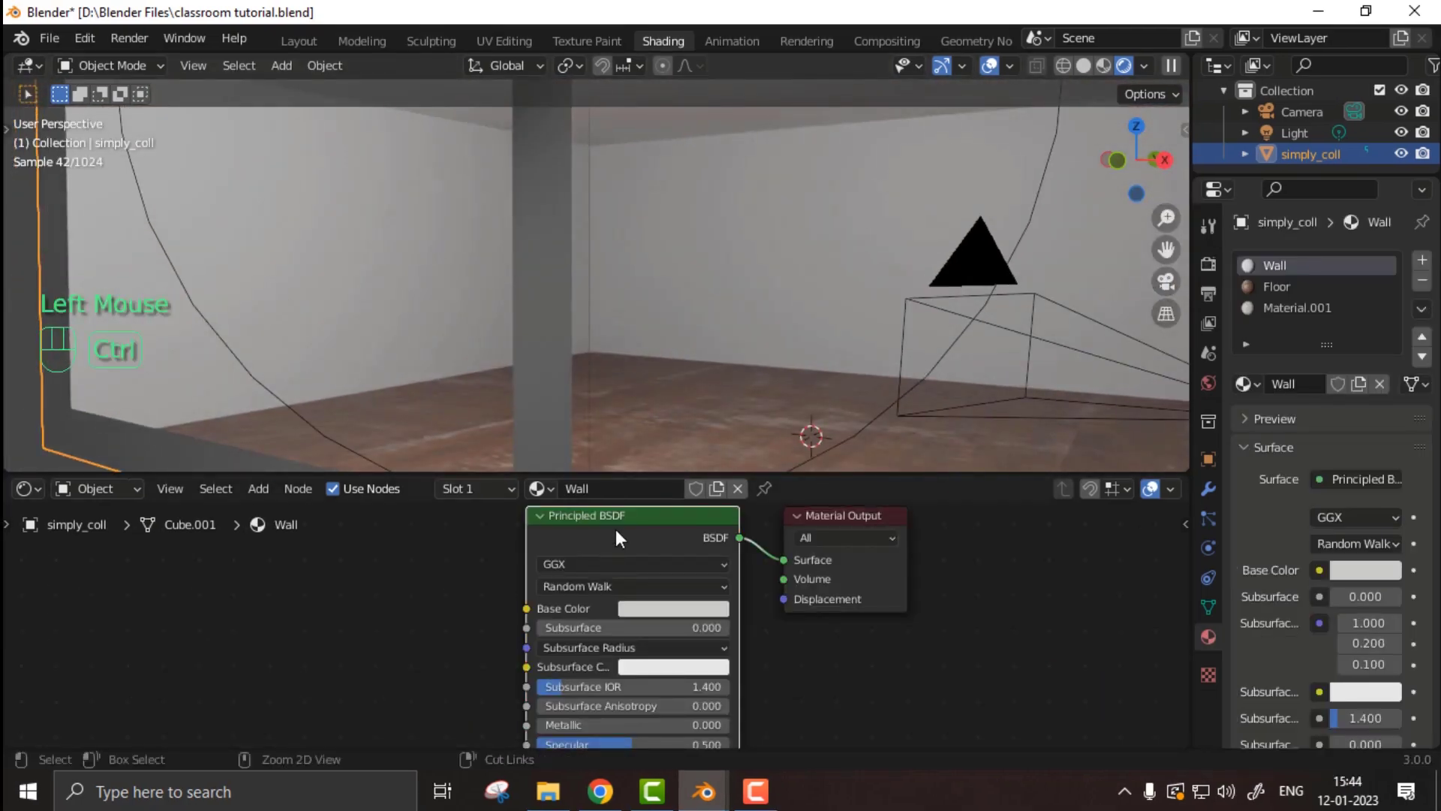
key("ctrl+shift+t")
left_click(514, 415)
left_click(810, 413, "ctrl")
scroll(796, 431, "down", 1)
left_click(660, 488, "ctrl")
left_click(815, 492, "ctrl")
left_click(1066, 670)
scroll(651, 314, "down", 2)
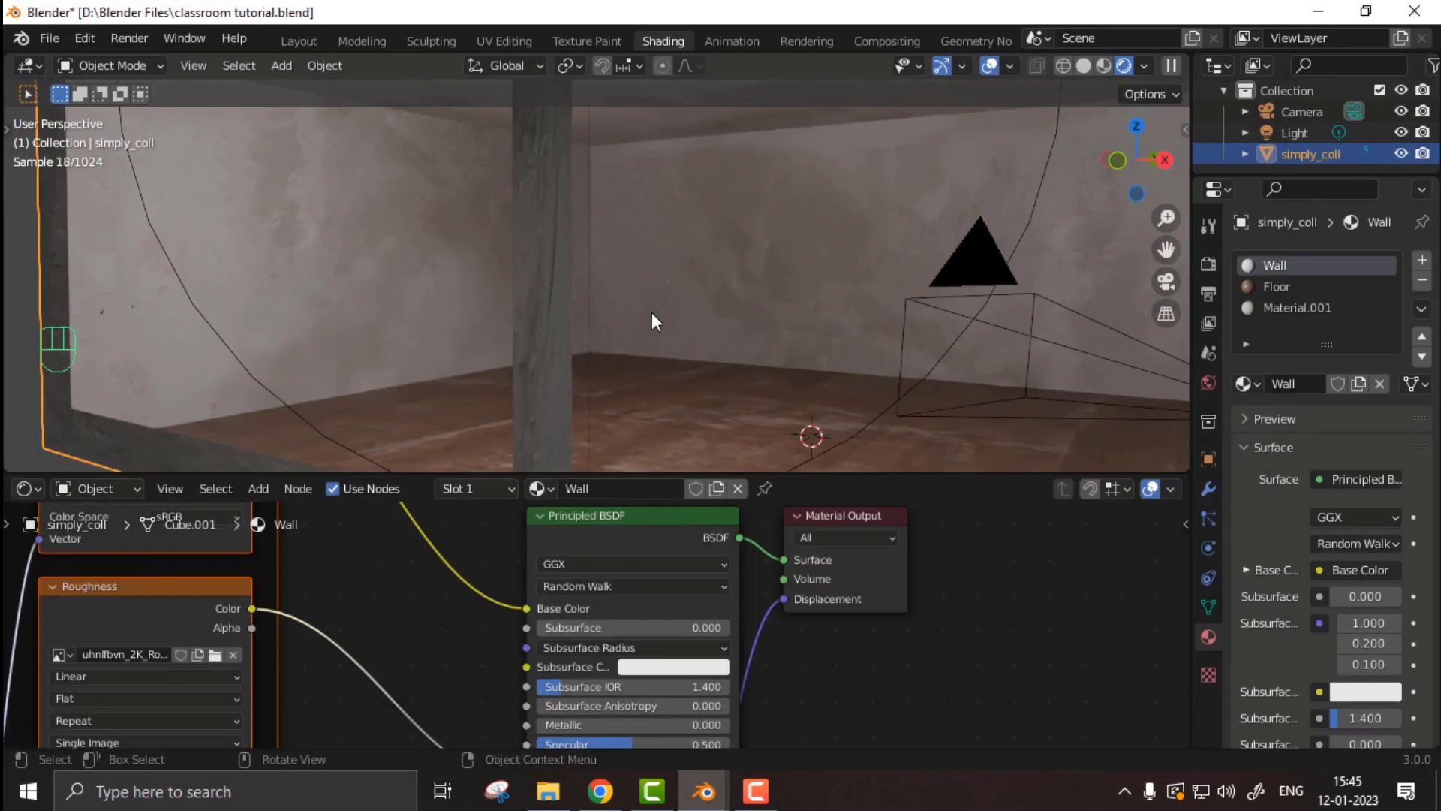
- Select the room, enter Edit Mode and open the UV Editing workspace to work on the wall mapping
middle_click_drag(652, 313, 511, 316)
middle_click_drag(511, 315, 719, 253, "shift")
left_click(719, 252)
key("Tab")
left_click(504, 41)
scroll(966, 351, "up", 2)
mouse_move(966, 351)
middle_mouse_down()
mouse_move(772, 418)
mouse_move(772, 405)
middle_mouse_up()
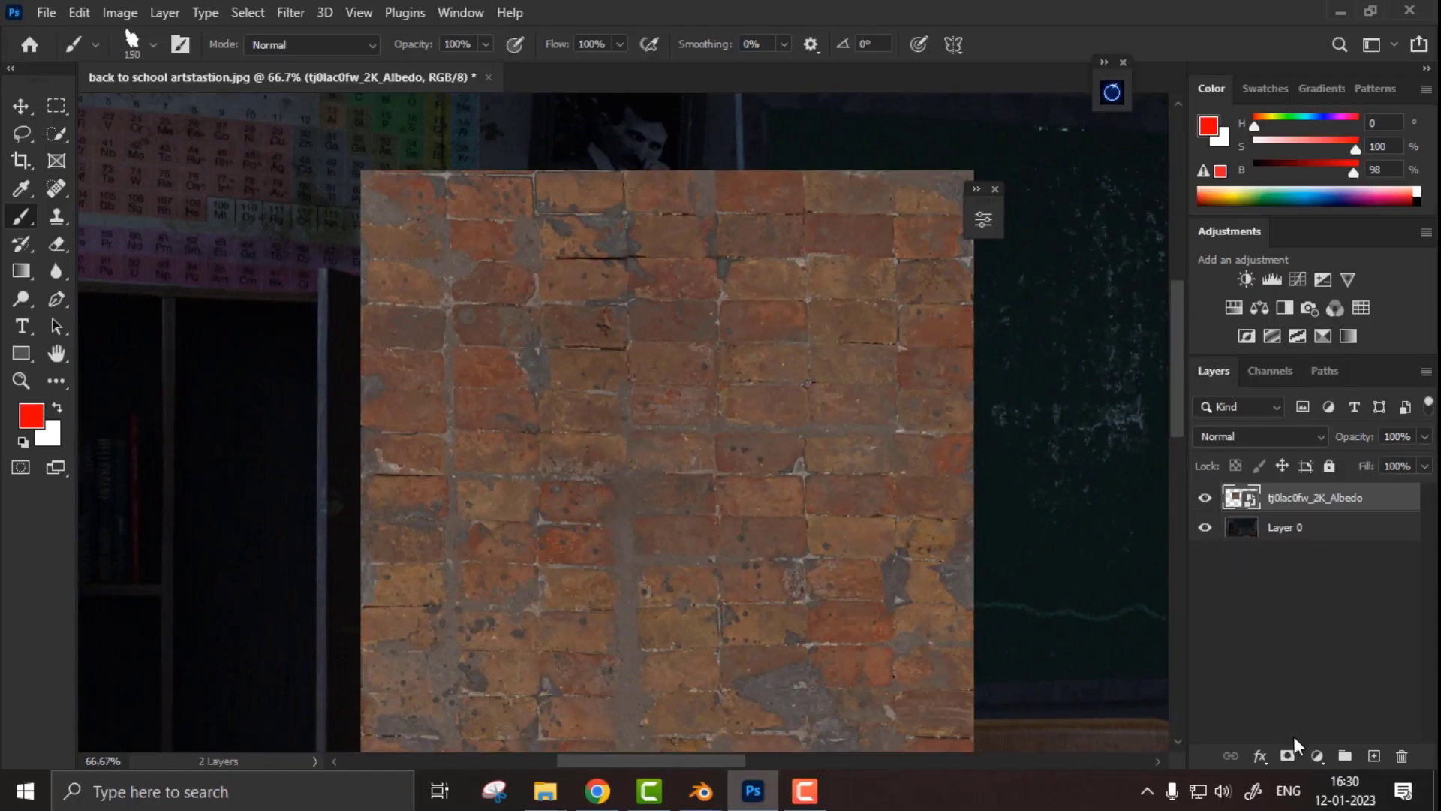
- In Photoshop, add a layer mask to the tj0lac0fw_2K_Albedo brick layer and set its blend mode to Overlay
left_click(1294, 756)
left_click(1231, 437)
left_click(1215, 498)
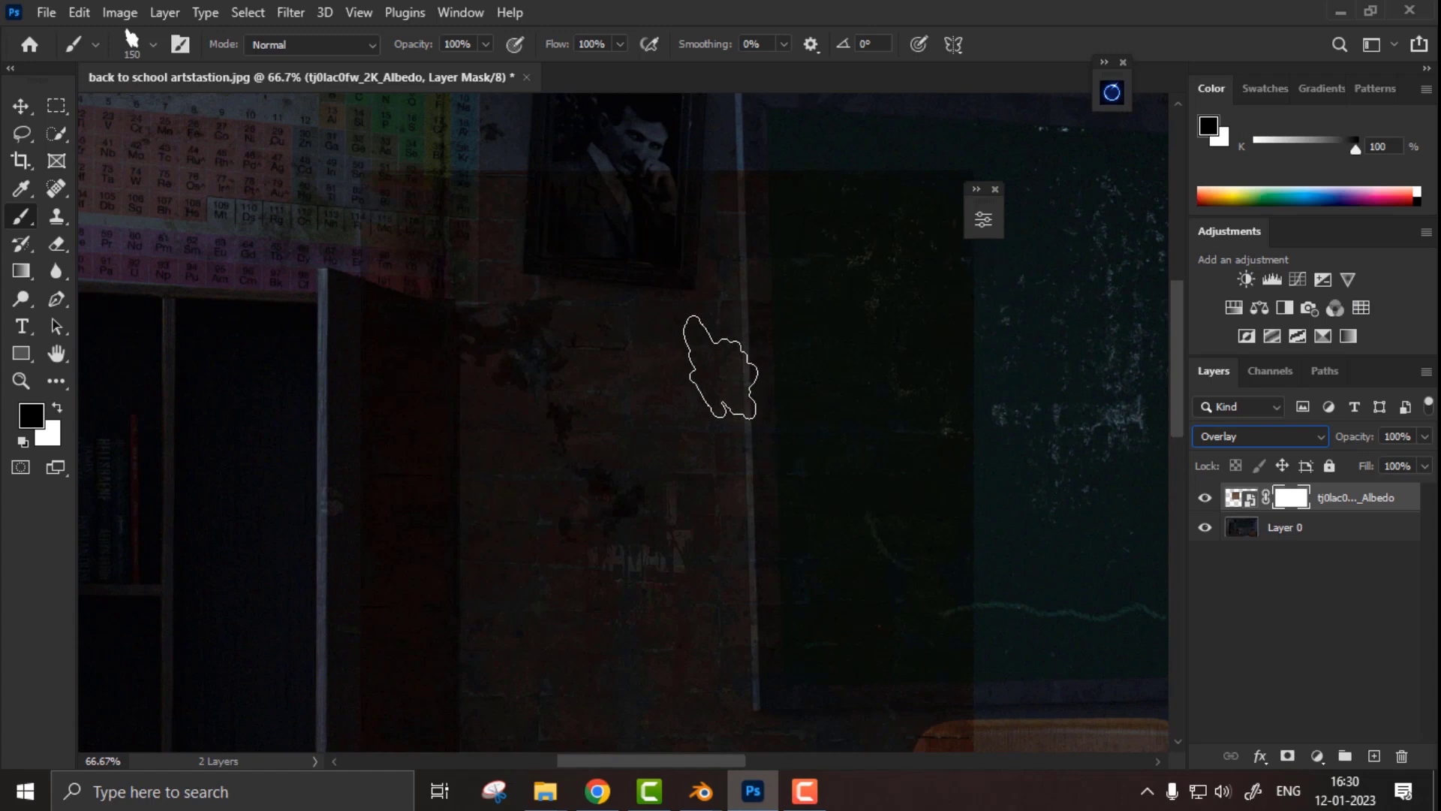
- Mask out the brick texture diagonally from the cabinet door to the blackboard in black, and add a Hue/Saturation adjustment layer
left_click_drag(362, 529, 899, 197)
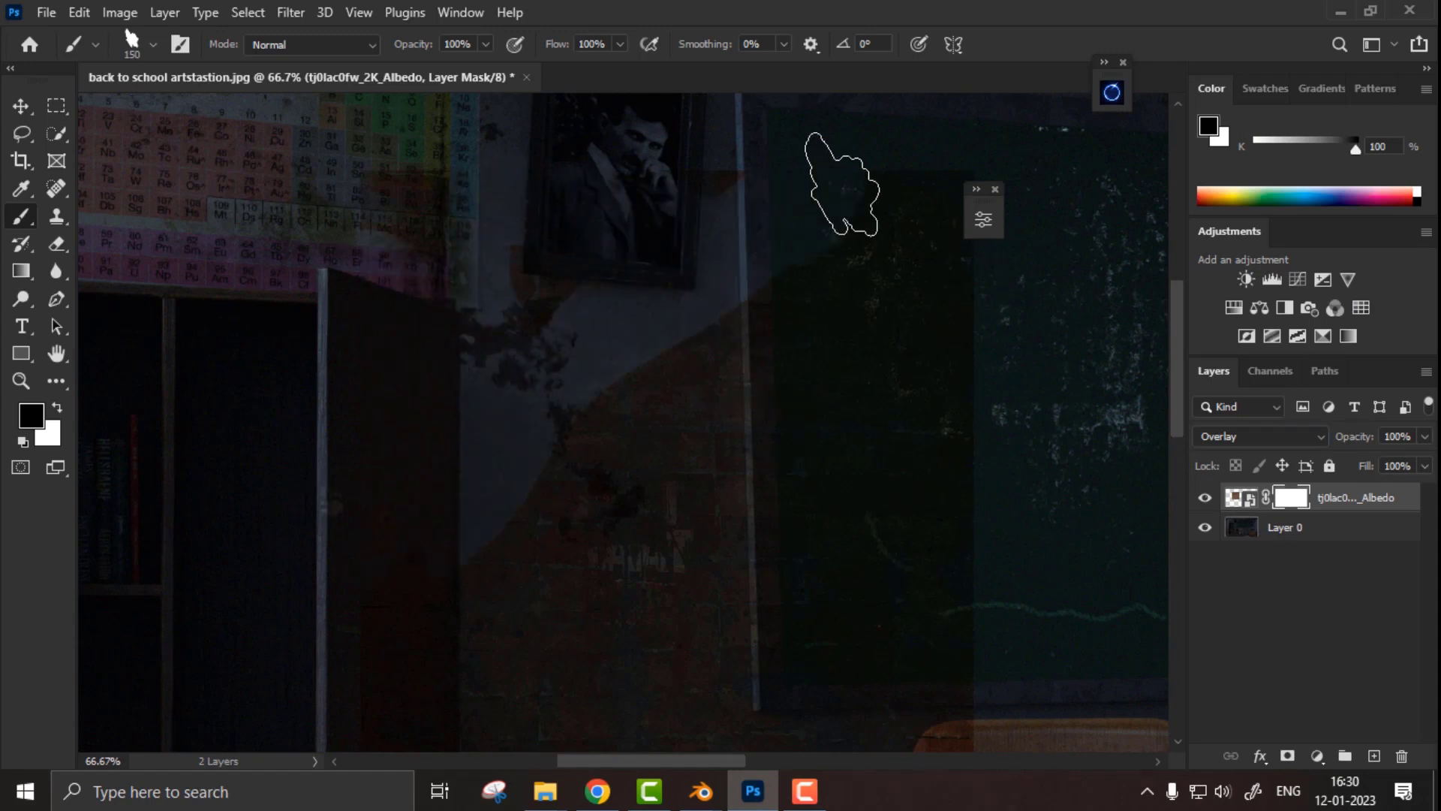
left_click(1234, 308)
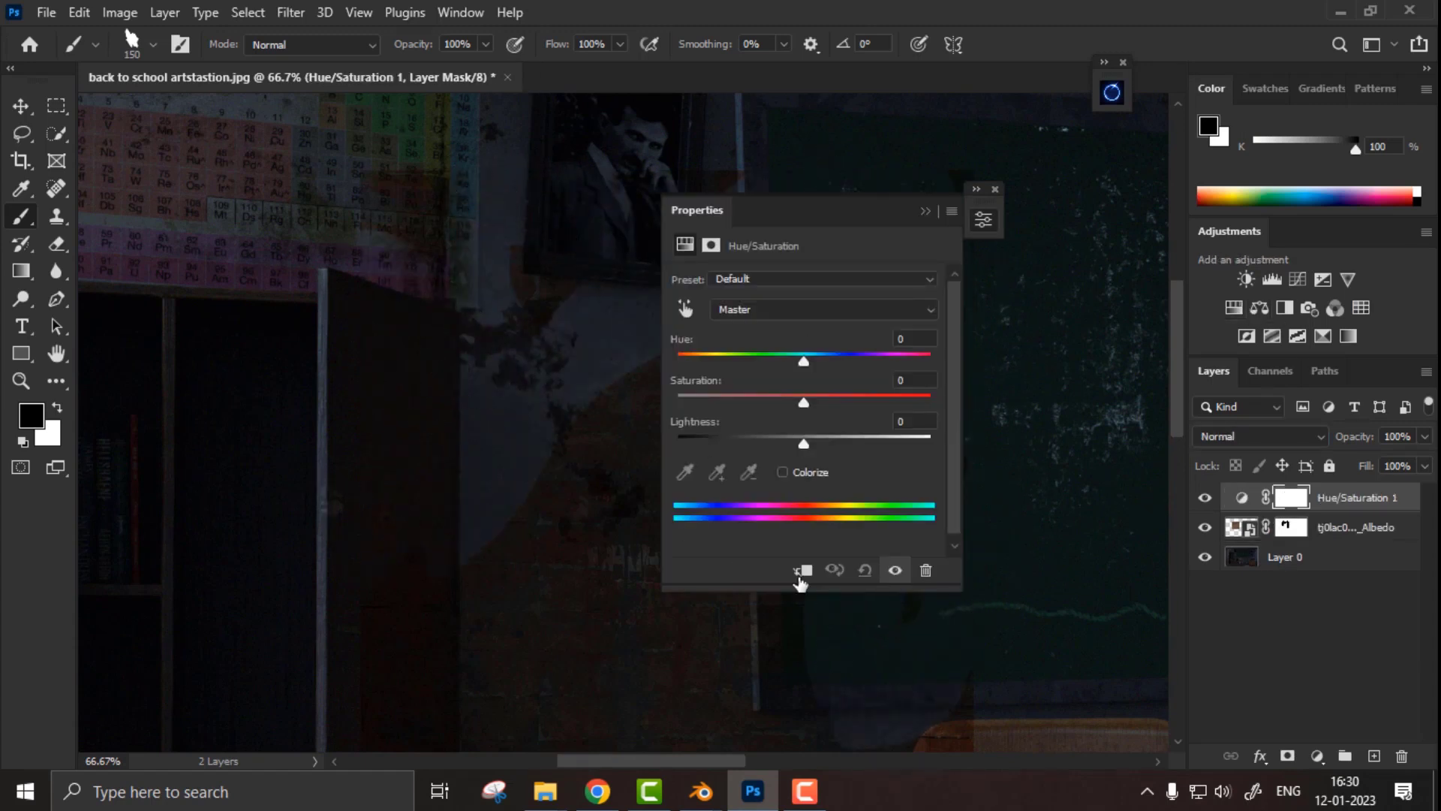
left_click(934, 213)
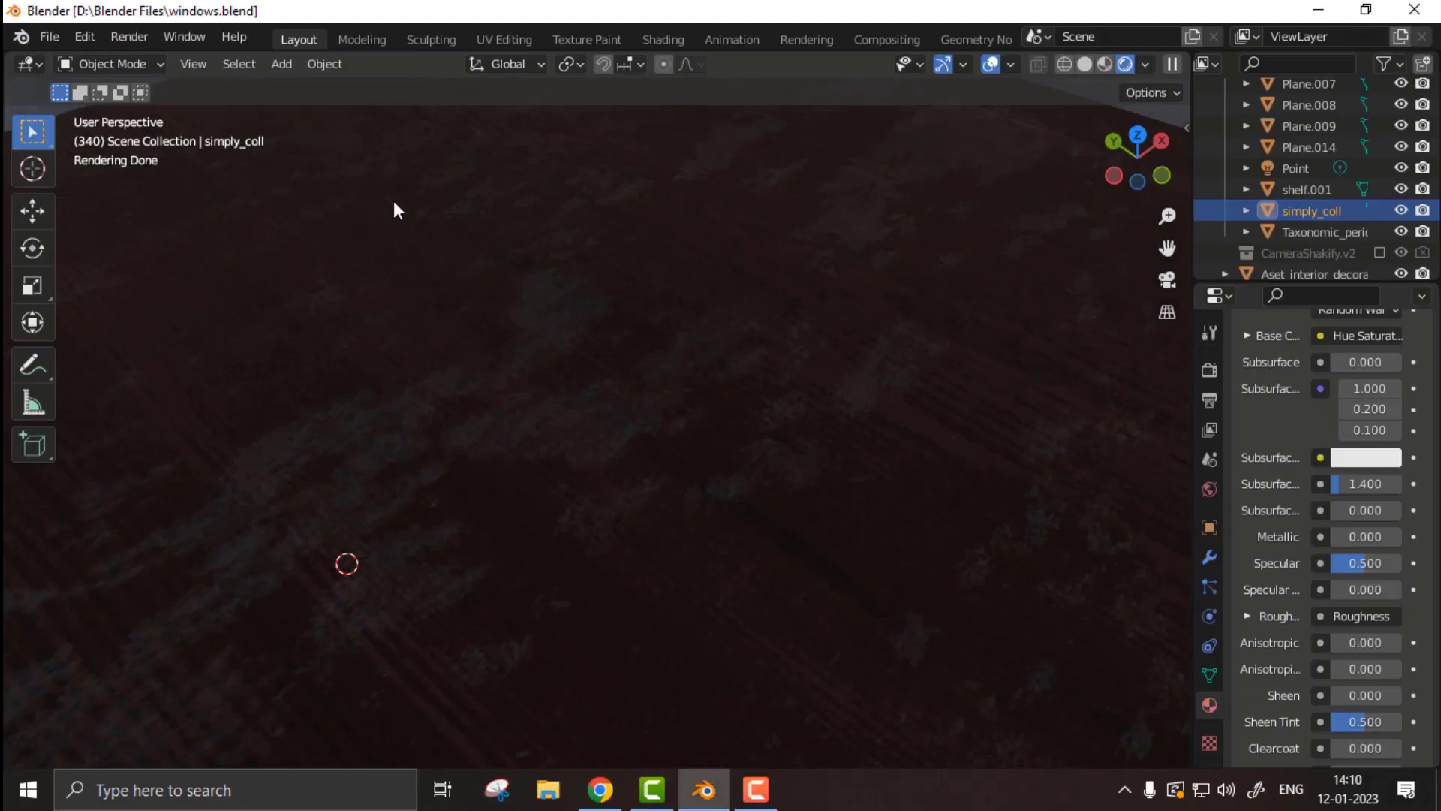
middle_click_drag(393, 200, 399, 152)
middle_click_drag(698, 241, 502, 504)
middle_click_drag(912, 406, 627, 353)
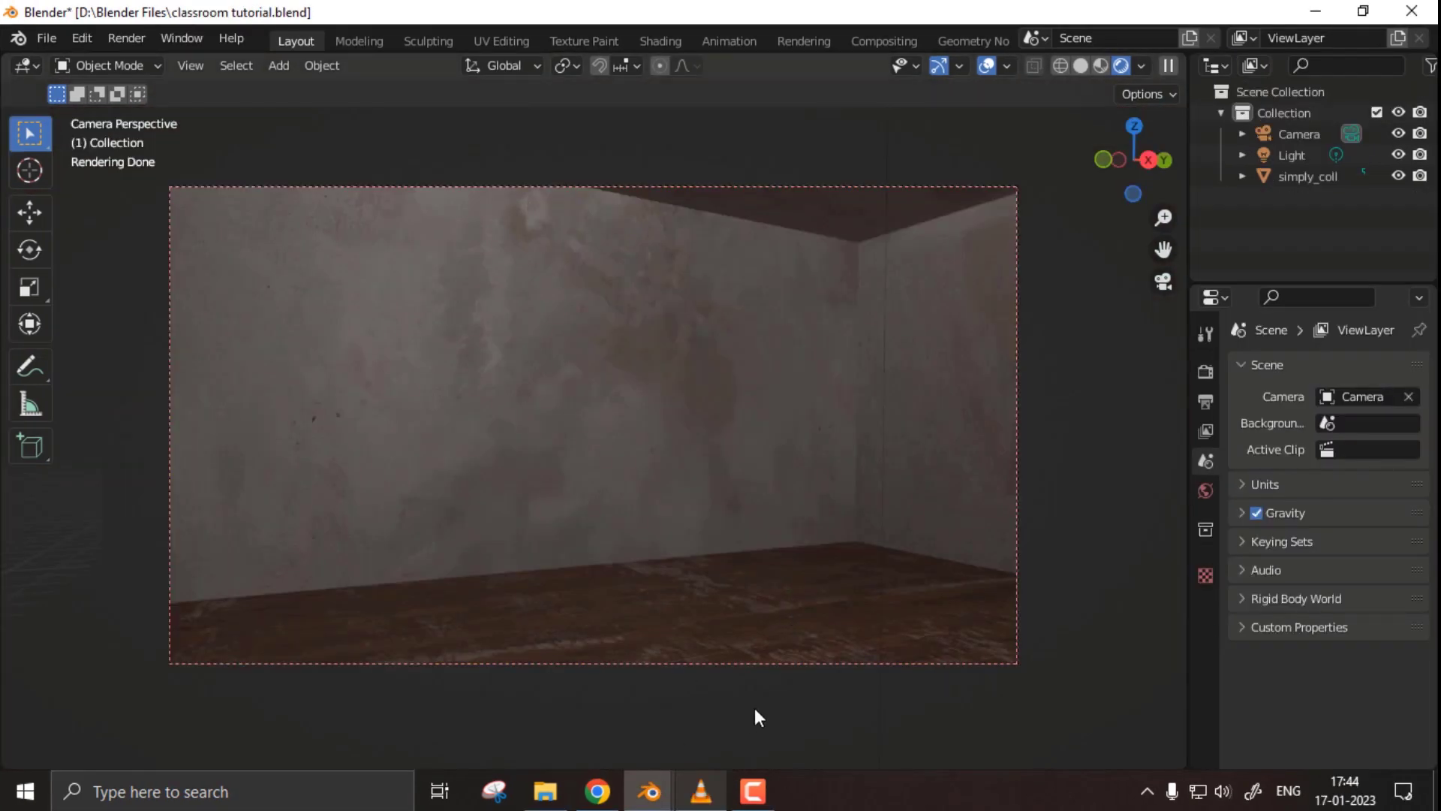
- Copy the green chalkboard from class kitbash.blend into classroom tutorial.blend and move it in front of the long wall
mouse_move(650, 791)
left_click(751, 690)
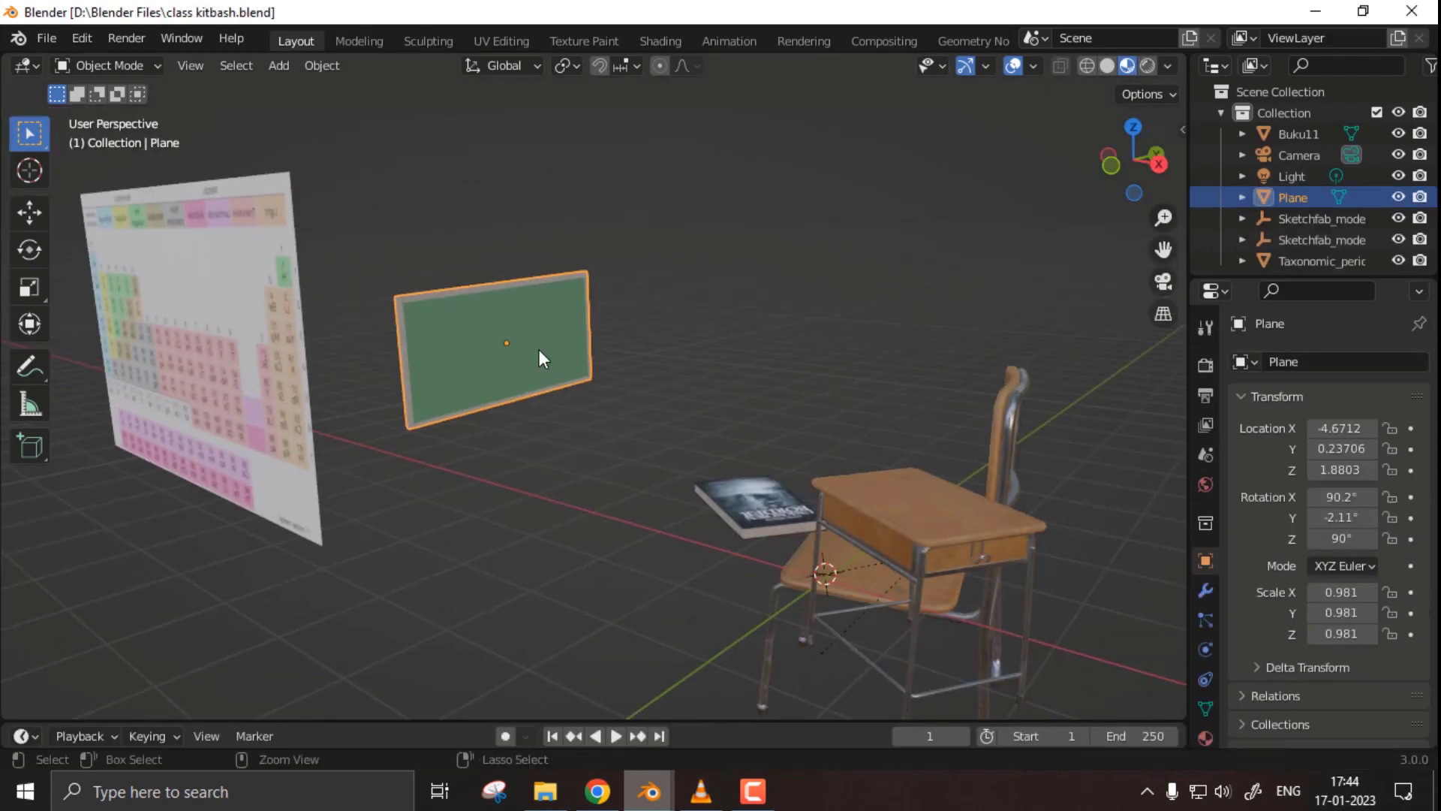
mouse_move(630, 757)
left_click(601, 732)
key("ctrl+v")
key("g")
left_click(638, 409)
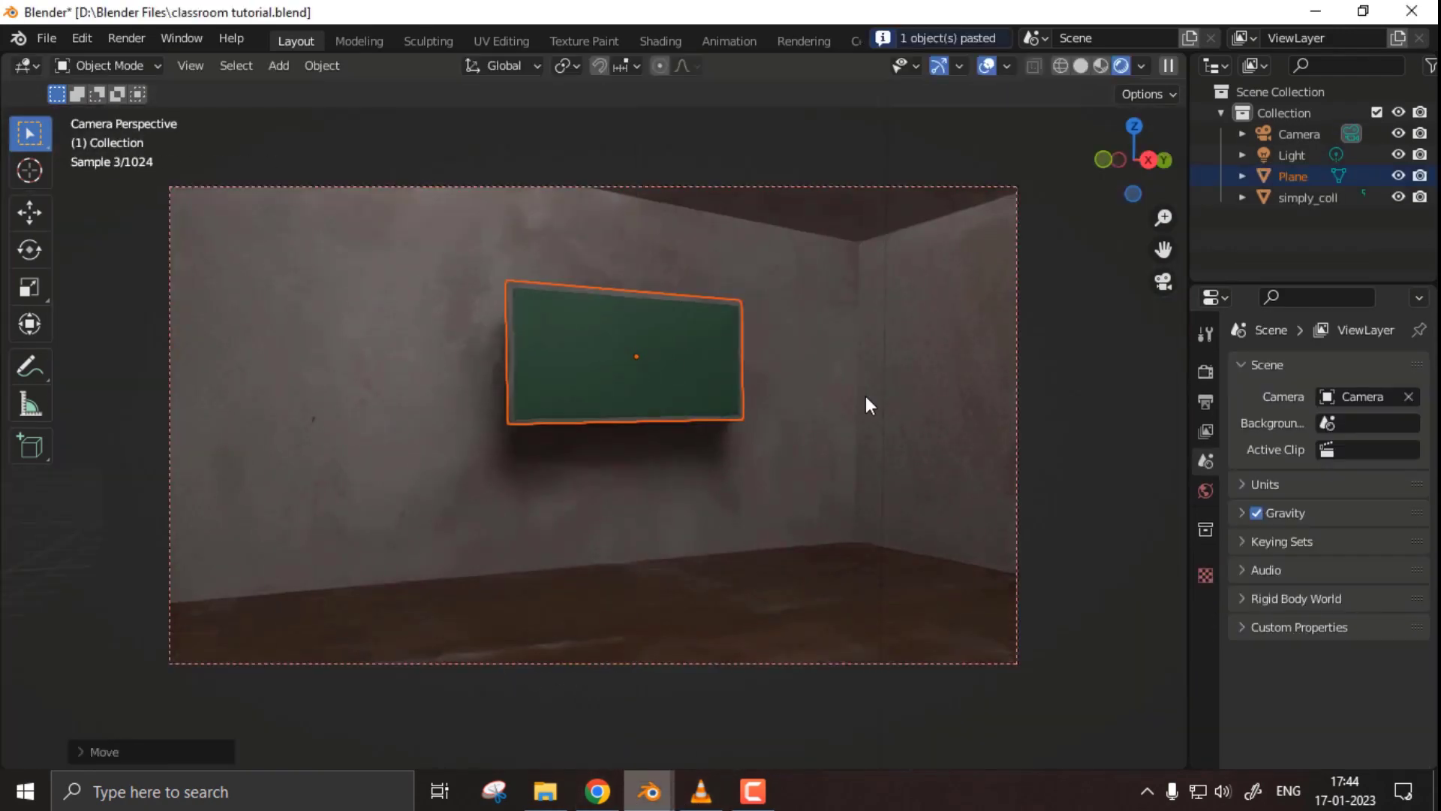
- Rotate the chalkboard about Z to line up with the long wall and scale it up
key("r")
key("z")
left_click(1057, 405)
key("s")
left_click(902, 393)
- Move the chalkboard along X against the wall and adjust its size in the camera view
middle_click_drag(617, 375, 794, 434)
key("g")
key("x")
left_click(894, 476)
key("KP_0")
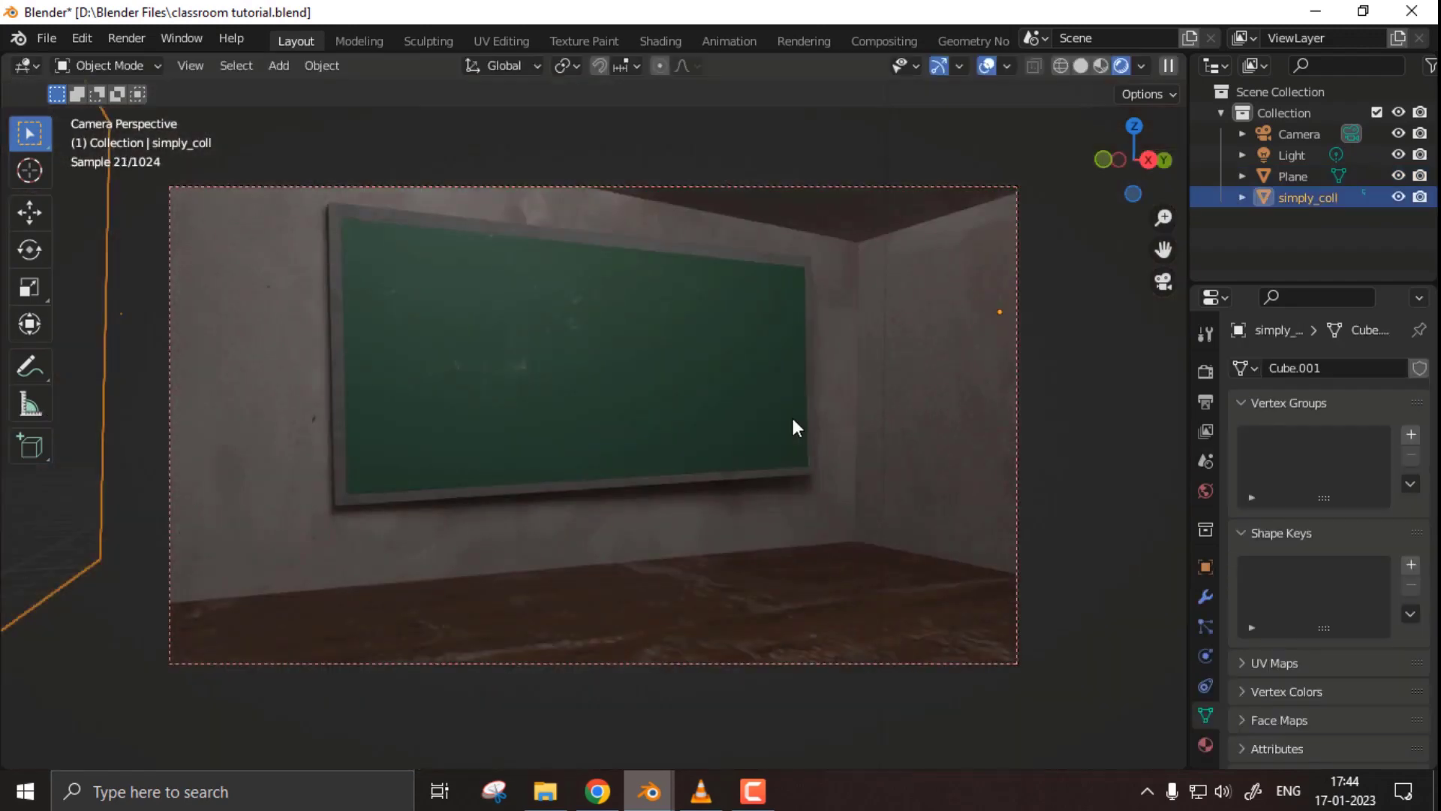
key("s")
left_click(835, 443)
left_click(859, 595)
- Copy the school desk from class kitbash.blend into classroom tutorial.blend and move it into the room
mouse_move(649, 791)
left_click(758, 705)
left_click(838, 569)
scroll(838, 569, "down", 2)
key("ctrl+c")
left_click(540, 706)
key("ctrl+v")
scroll(691, 542, "down", 2)
key("g")
left_click(508, 185)
- Scale the desk and lower it along Z toward the floor
key("s")
left_click(920, 450)
key("g")
key("z")
left_click(767, 435)
middle_click_drag(767, 435, 766, 390)
key("g")
key("z")
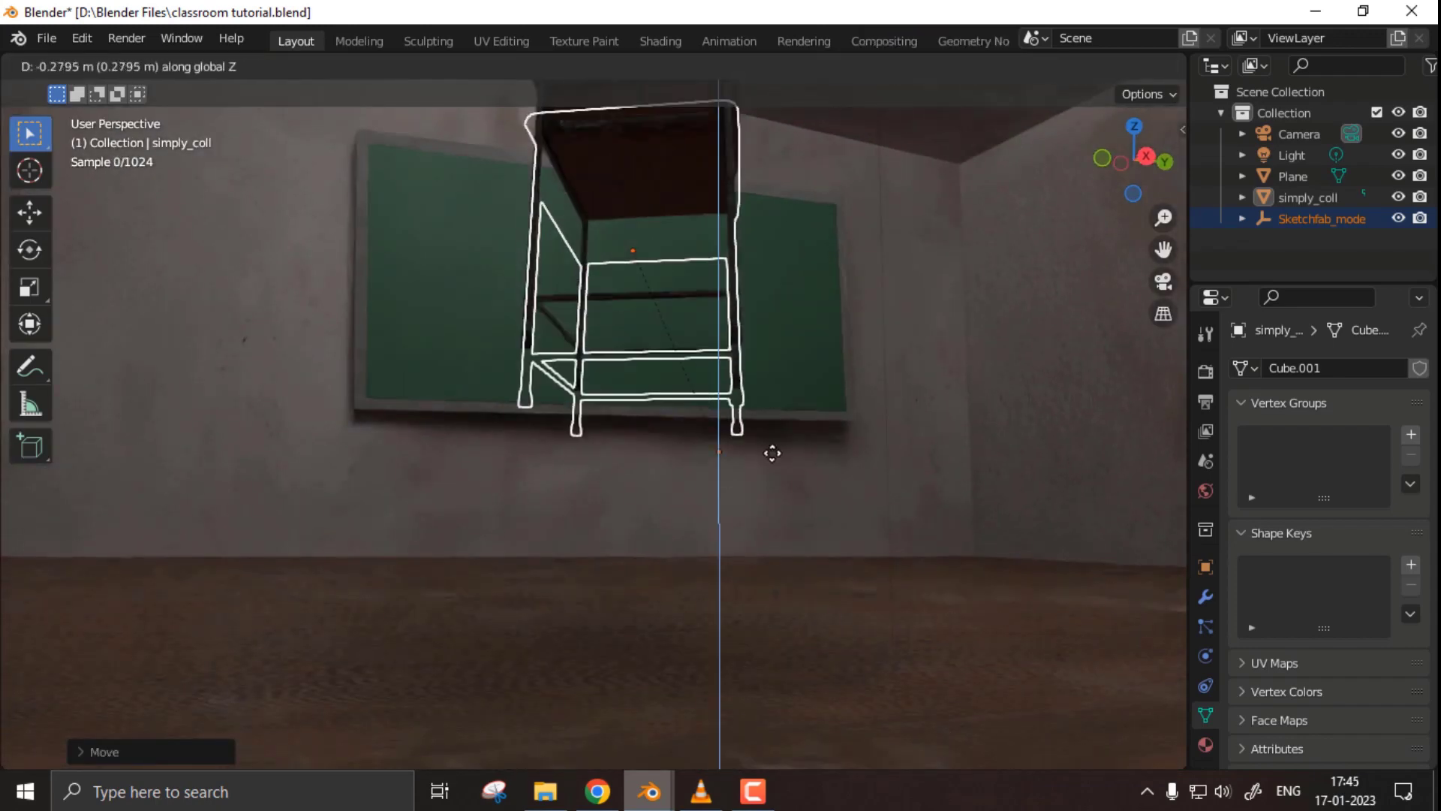
left_click(775, 597)
- Resize the desk again and bring its feet down along Z onto the wooden floor
key("s")
left_click(896, 574)
middle_click_drag(896, 574, 822, 483)
scroll(822, 483, "up", 4)
key("g")
key("z")
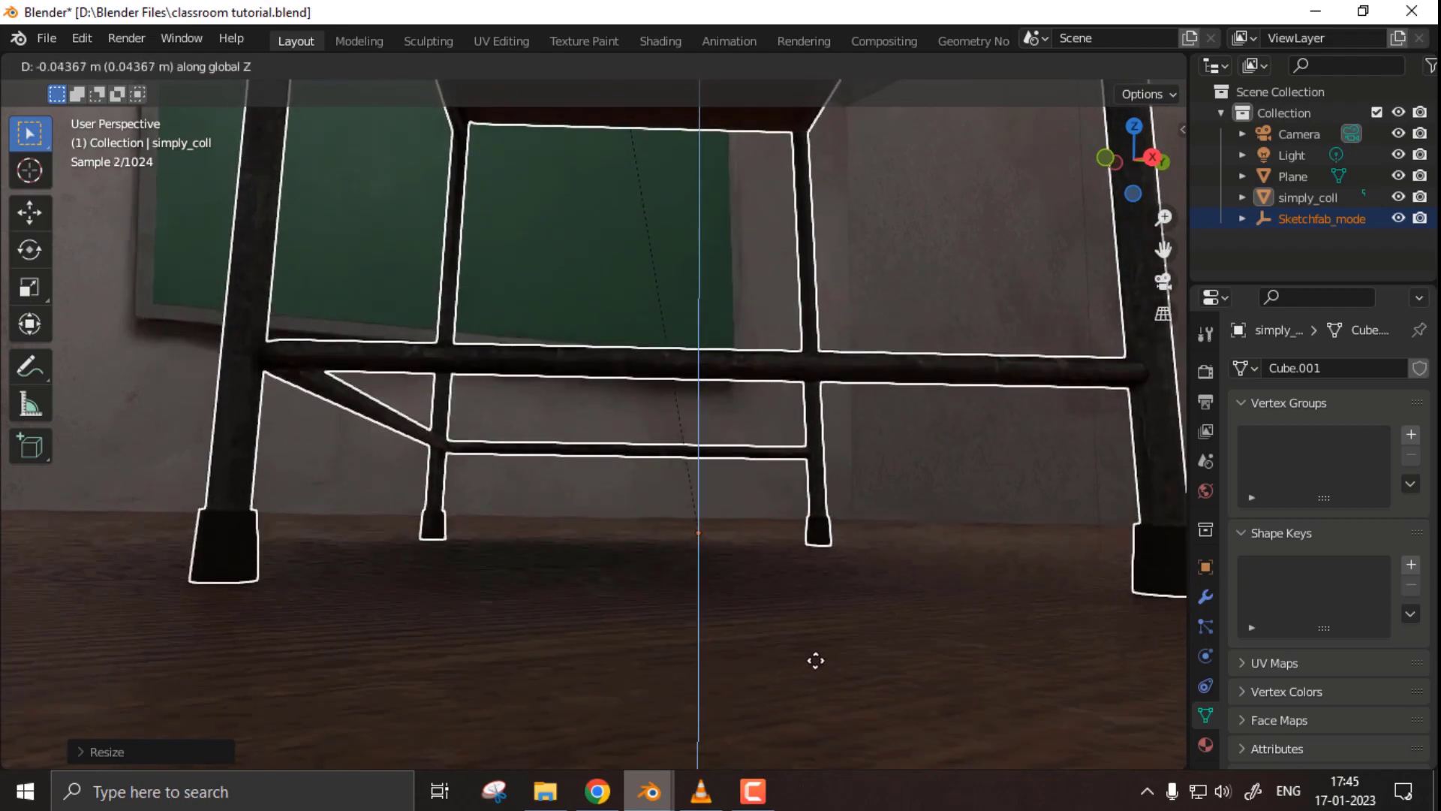
left_click(820, 675)
- Rescale and reposition the desk in front of the chalkboard as seen from the camera
key("KP_0")
key("s")
left_click(820, 695)
key("g")
left_click(826, 578)
key("s")
left_click(904, 624)
- Fine-tune the desk's X position, Z rotation and scale so it stands in the left foreground of the camera view
key("g")
key("x")
key("r")
key("z")
key("s")
left_click(930, 681)
left_click(747, 553)
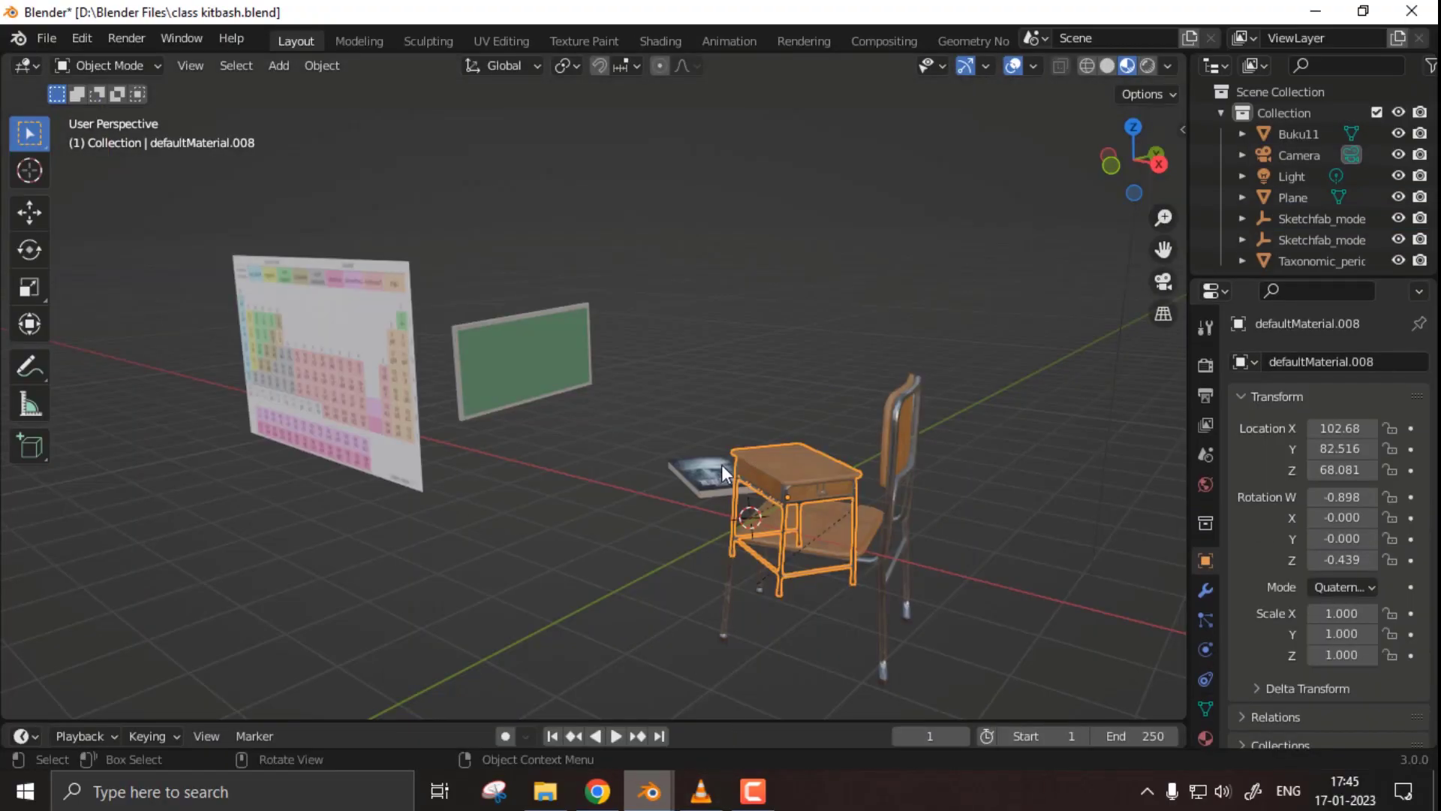
- Bring the book from class kitbash.blend into classroom tutorial.blend and place it on the desk top
mouse_move(621, 802)
left_click(533, 702)
key("ctrl+v")
key("g")
key("z")
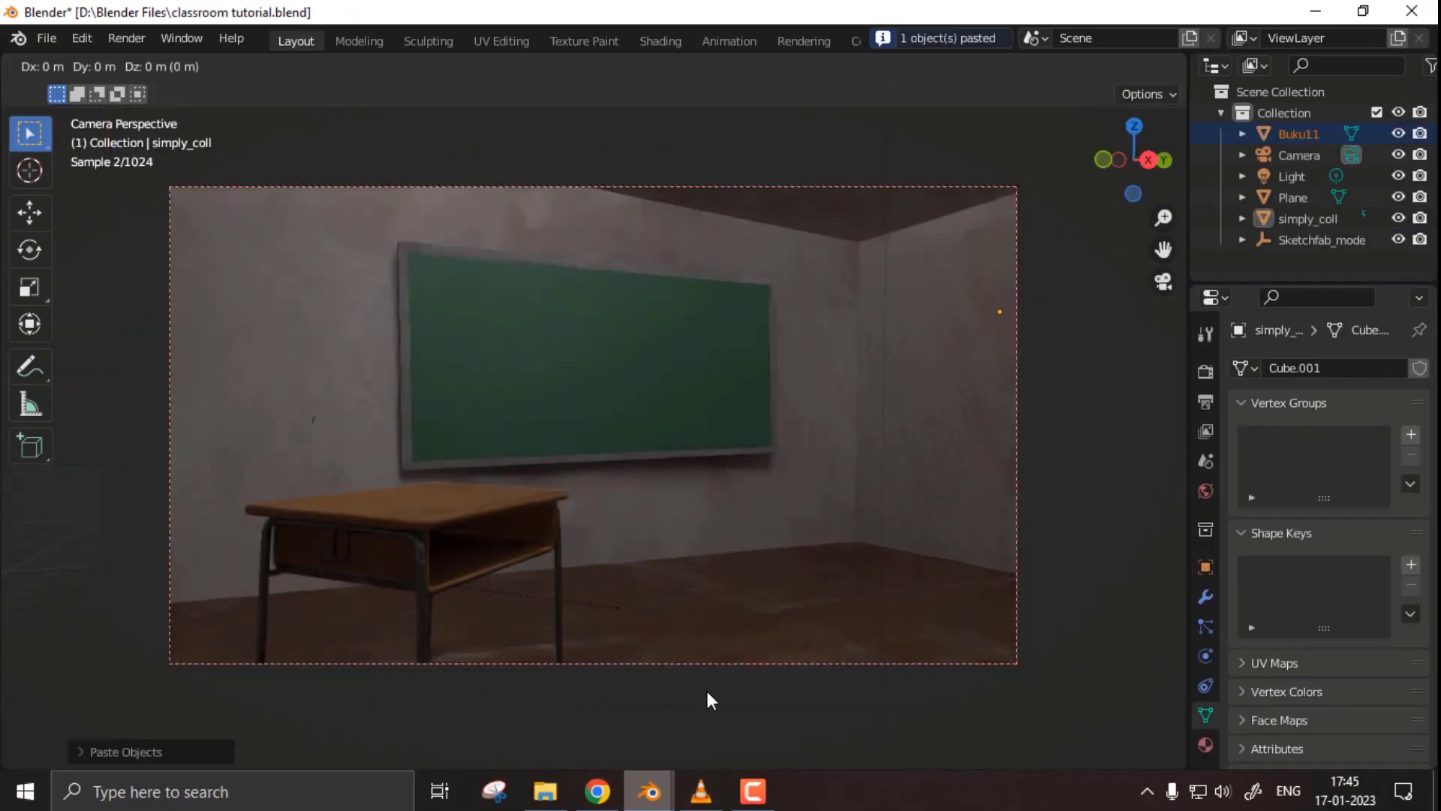
left_click(1229, 620)
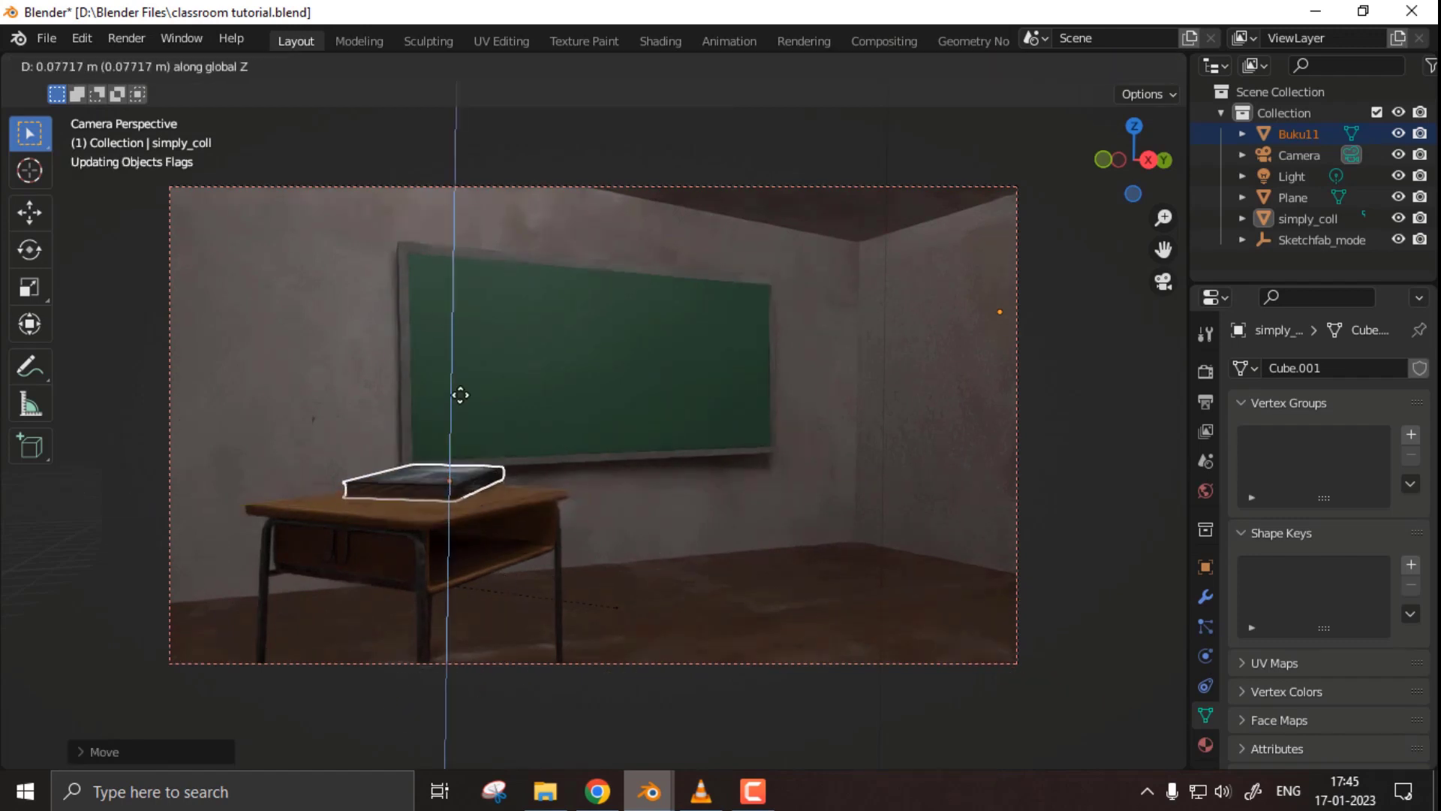
left_click(546, 575)
- Raise the book along Z so it rests on the desk surface and adjust its position along X
scroll(579, 569, "up", 5)
left_click(543, 532)
key("g")
key("z")
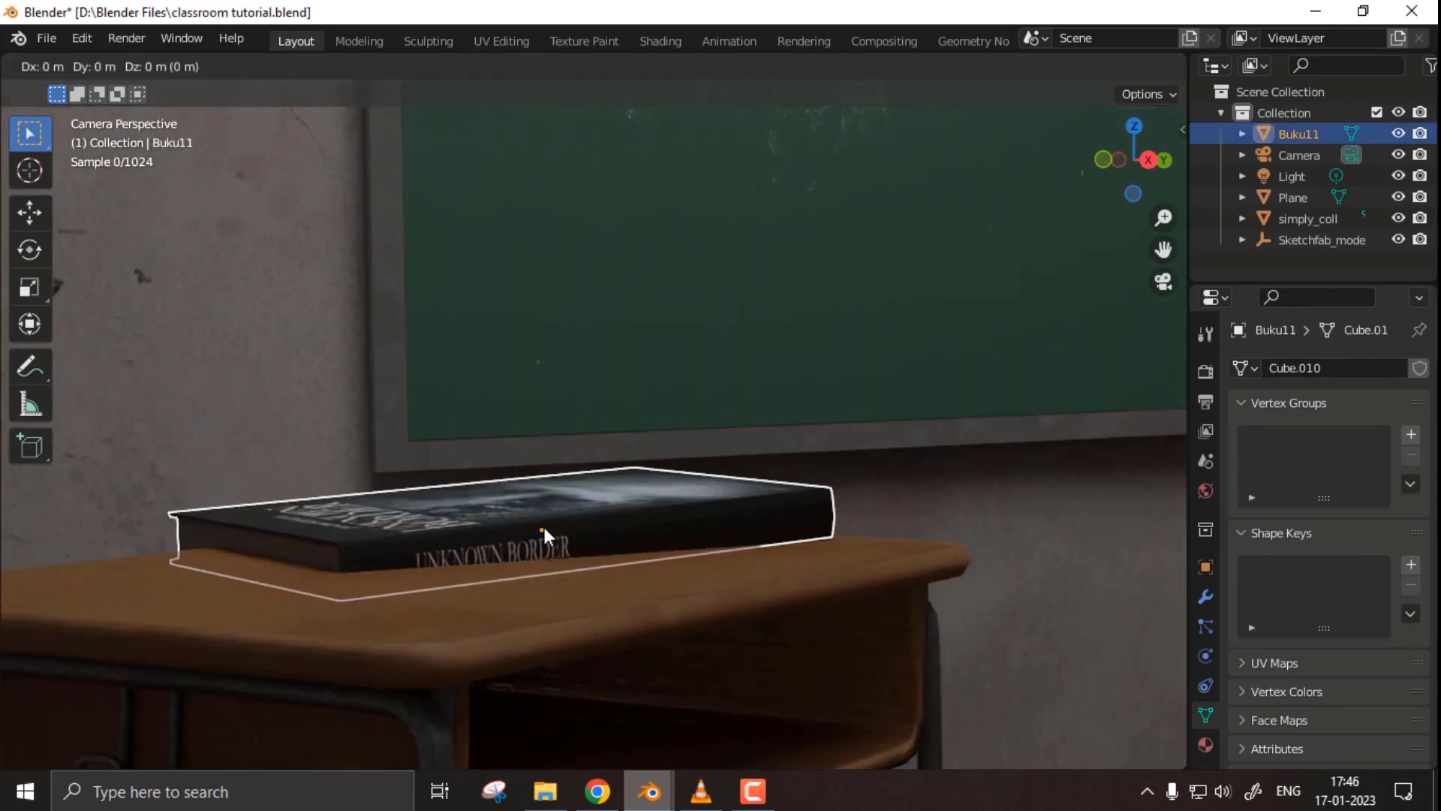
left_click(588, 488)
key("g")
key("x")
left_click(676, 563)
key("g")
key("x")
left_click(665, 559)
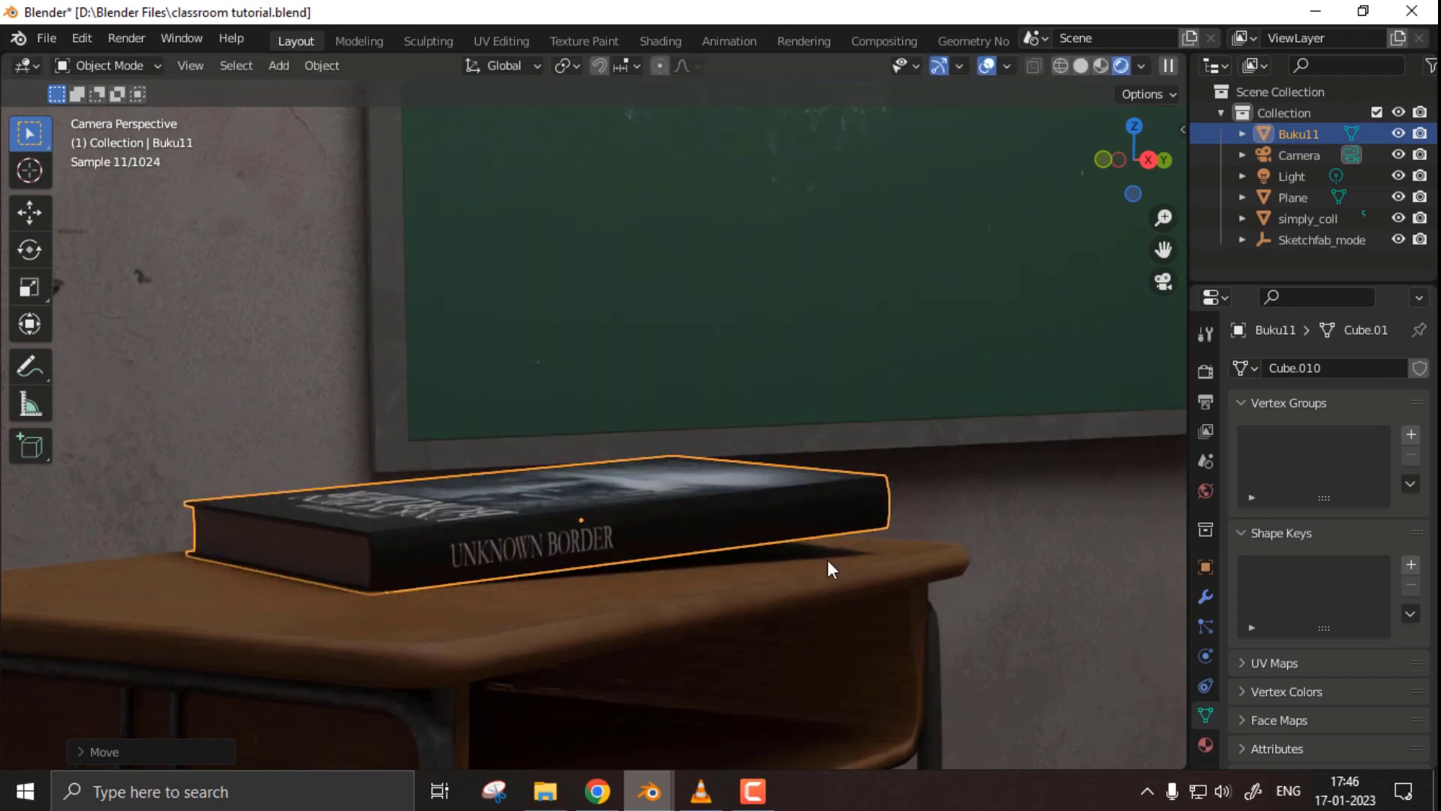
- Tilt the book about the X axis and move it along Z so it lies flat on the desk top
key("r")
key("x")
left_click(908, 547)
key("g")
key("z")
left_click(906, 563)
left_click(978, 524)
- Slide the book along X and Y toward the near left side of the desk top
left_click(601, 552)
key("g")
key("y")
key("x")
left_click(575, 733)
key("g")
key("y")
left_click(421, 717)
left_click(1023, 579)
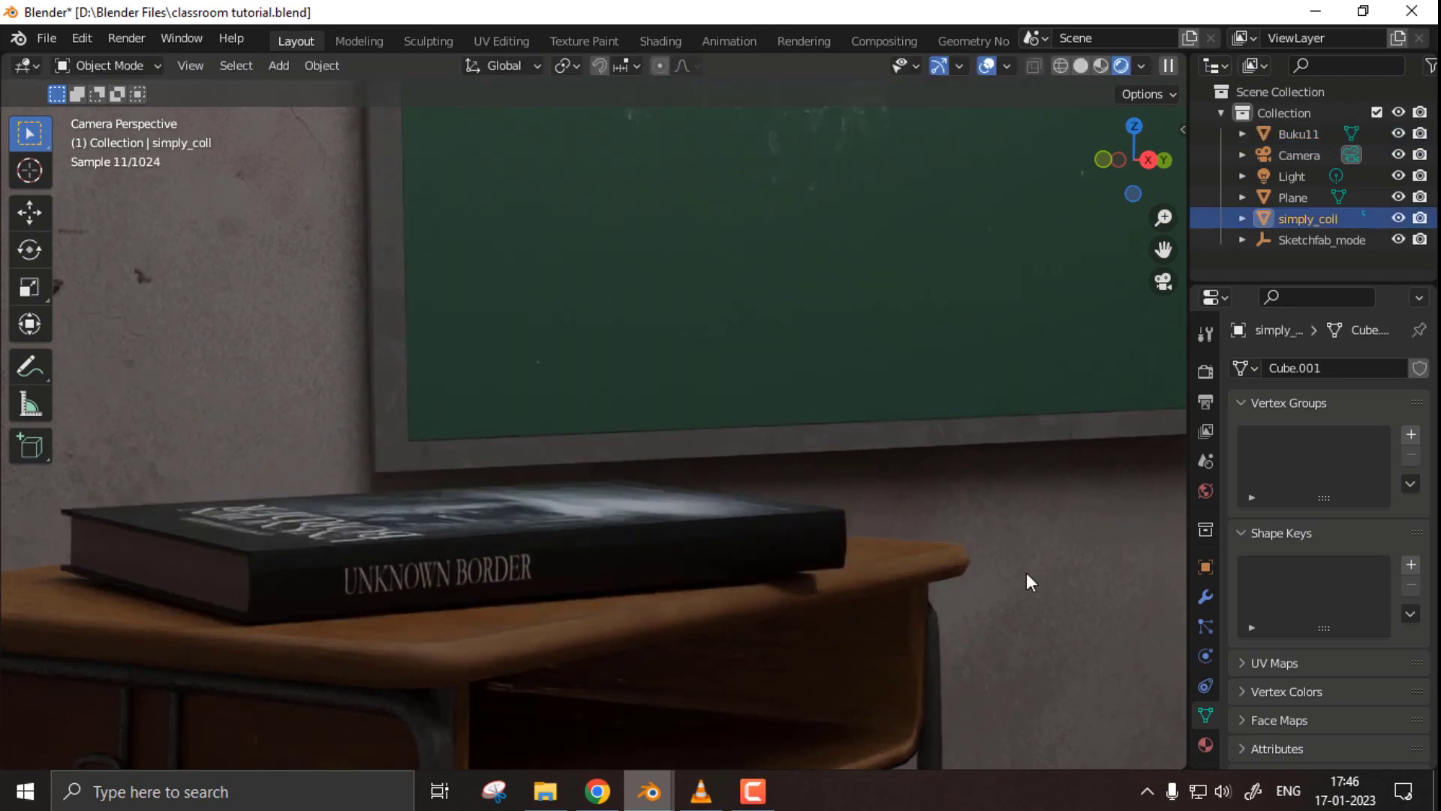
scroll(739, 643, "down", 5)
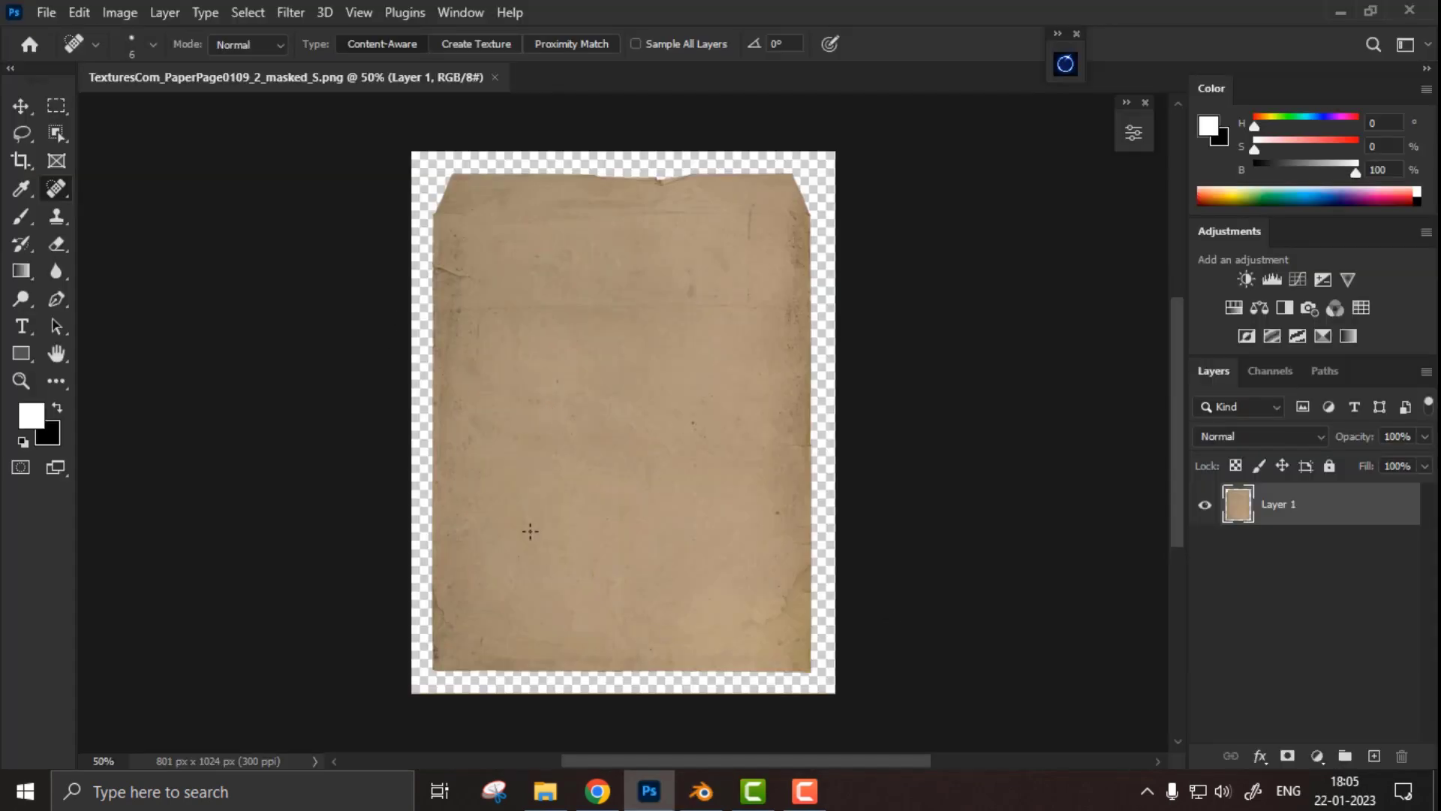
- Switch to Photoshop and paint freehand black brush strokes on a new layer above the old paper texture
right_click(565, 307)
left_click_drag(687, 359, 683, 359)
left_click(714, 622)
left_click(771, 2)
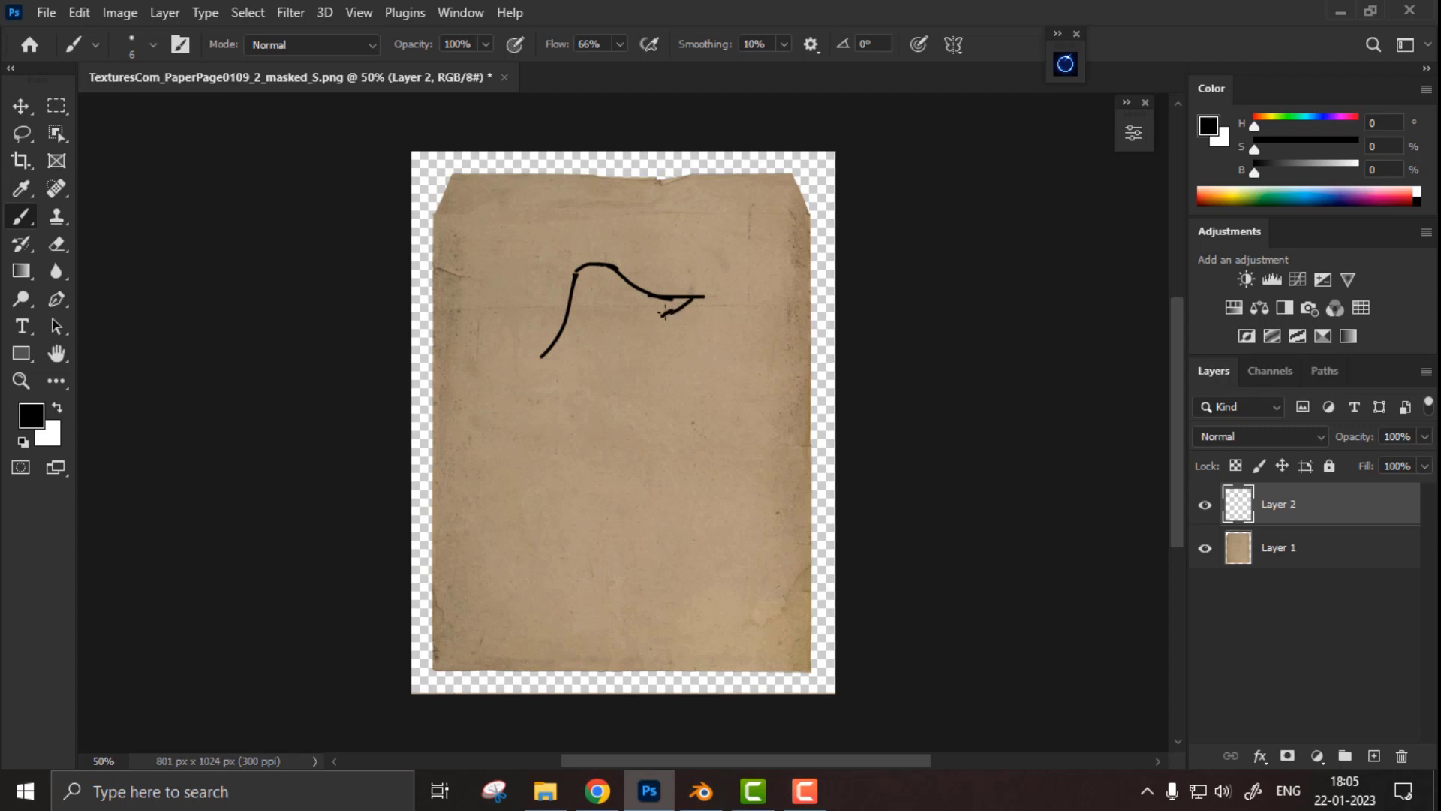
left_click_drag(566, 369, 571, 377)
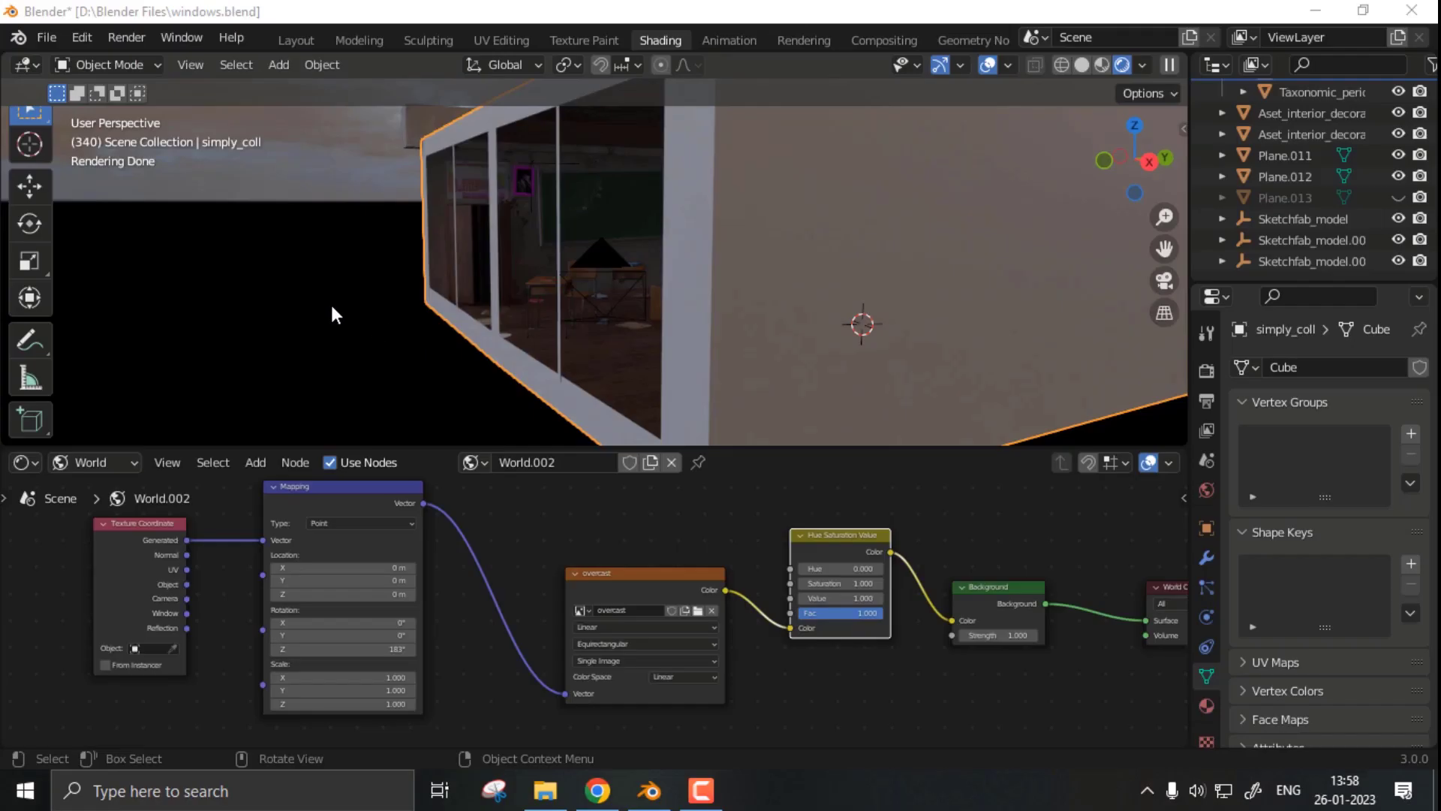
- Switch to windows.blend in Blender and examine the classroom's window wall from outside
middle_click_drag(331, 305, 714, 338)
scroll(714, 336, "up", 3)
middle_click_drag(439, 300, 703, 326)
scroll(803, 379, "down", 3)
middle_click_drag(804, 389, 609, 87)
middle_click_drag(768, 171, 762, 118)
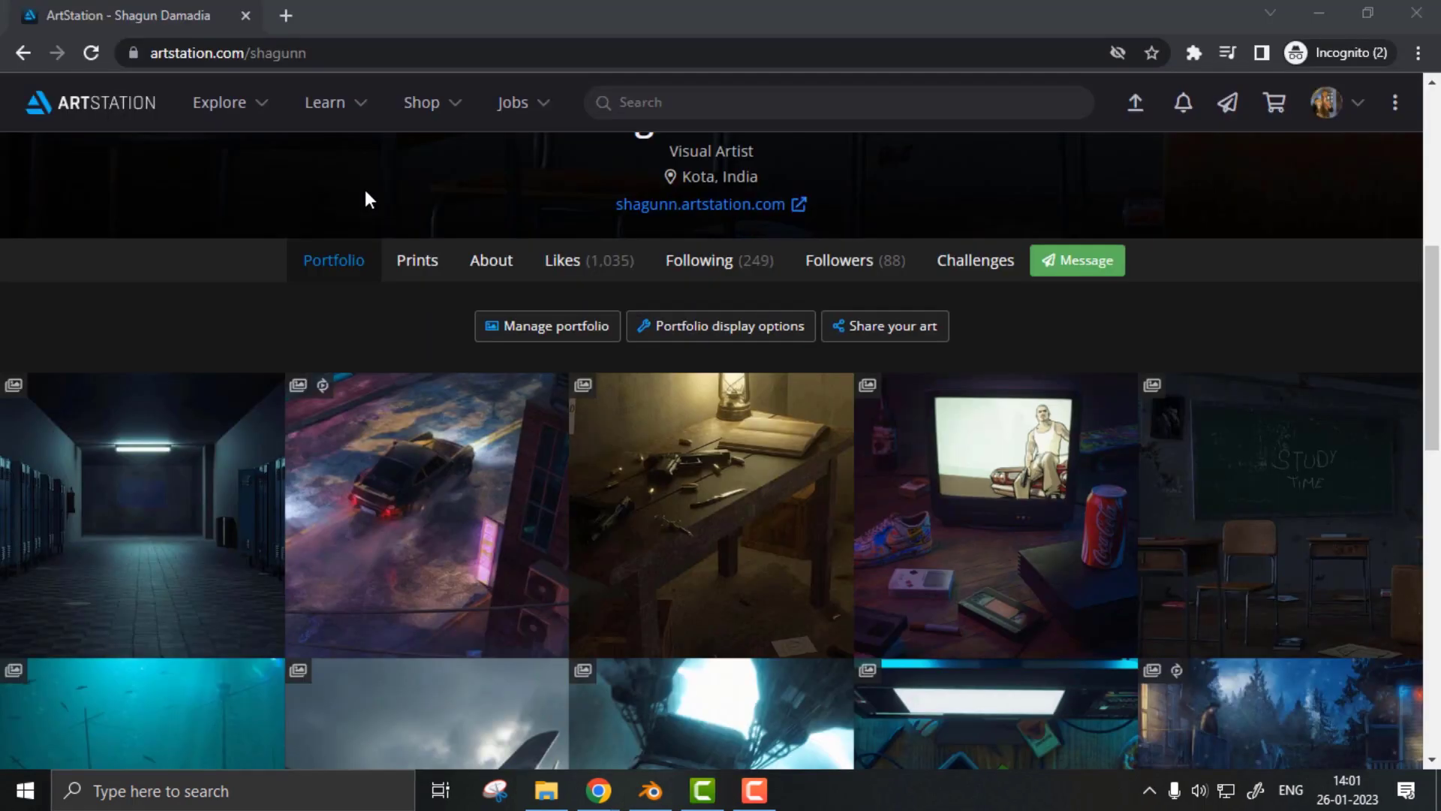
- Switch to the browser and look through the artworks in the ArtStation portfolio
scroll(366, 196, "up", 2)
scroll(365, 196, "down", 2)
scroll(332, 283, "down", 3)
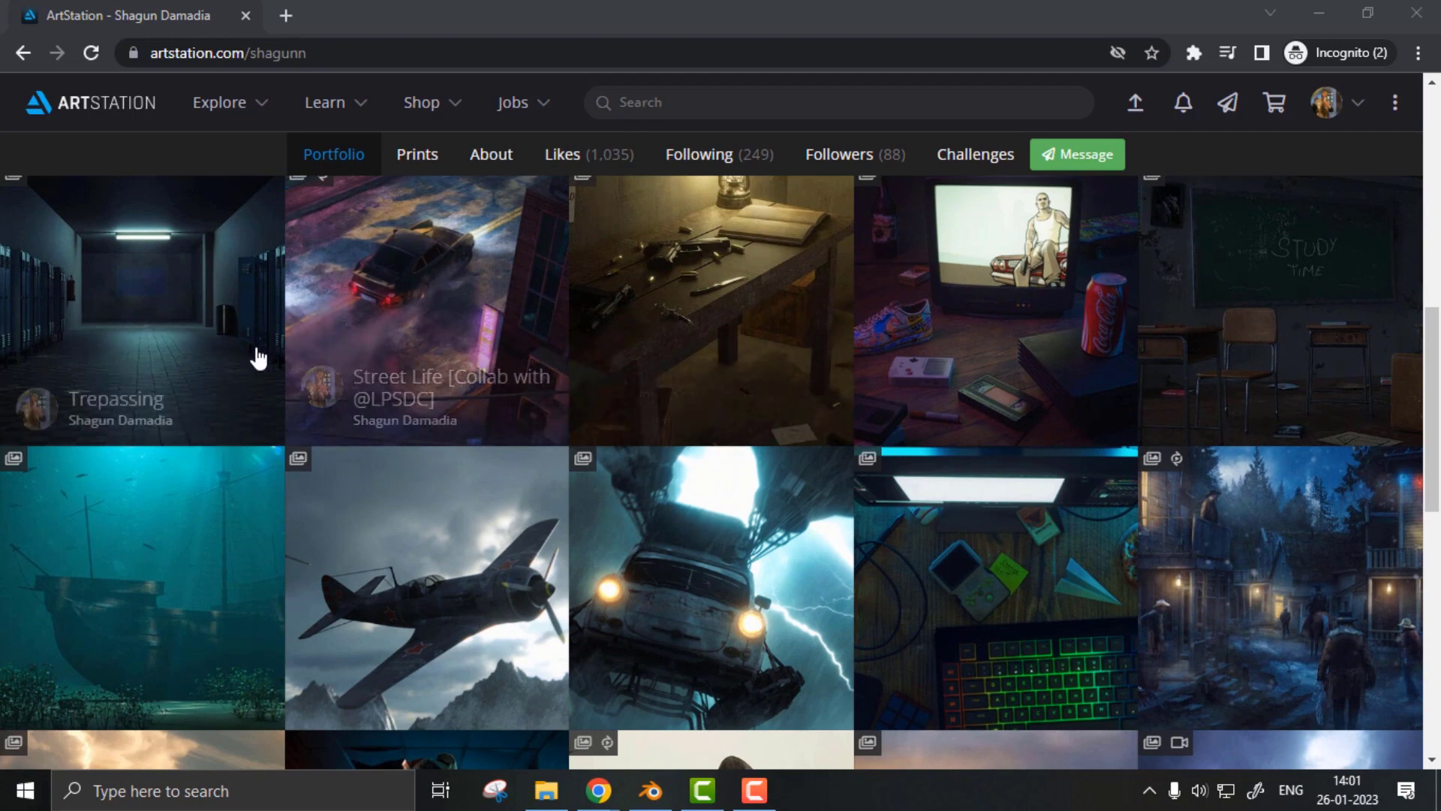
scroll(416, 474, "down", 2)
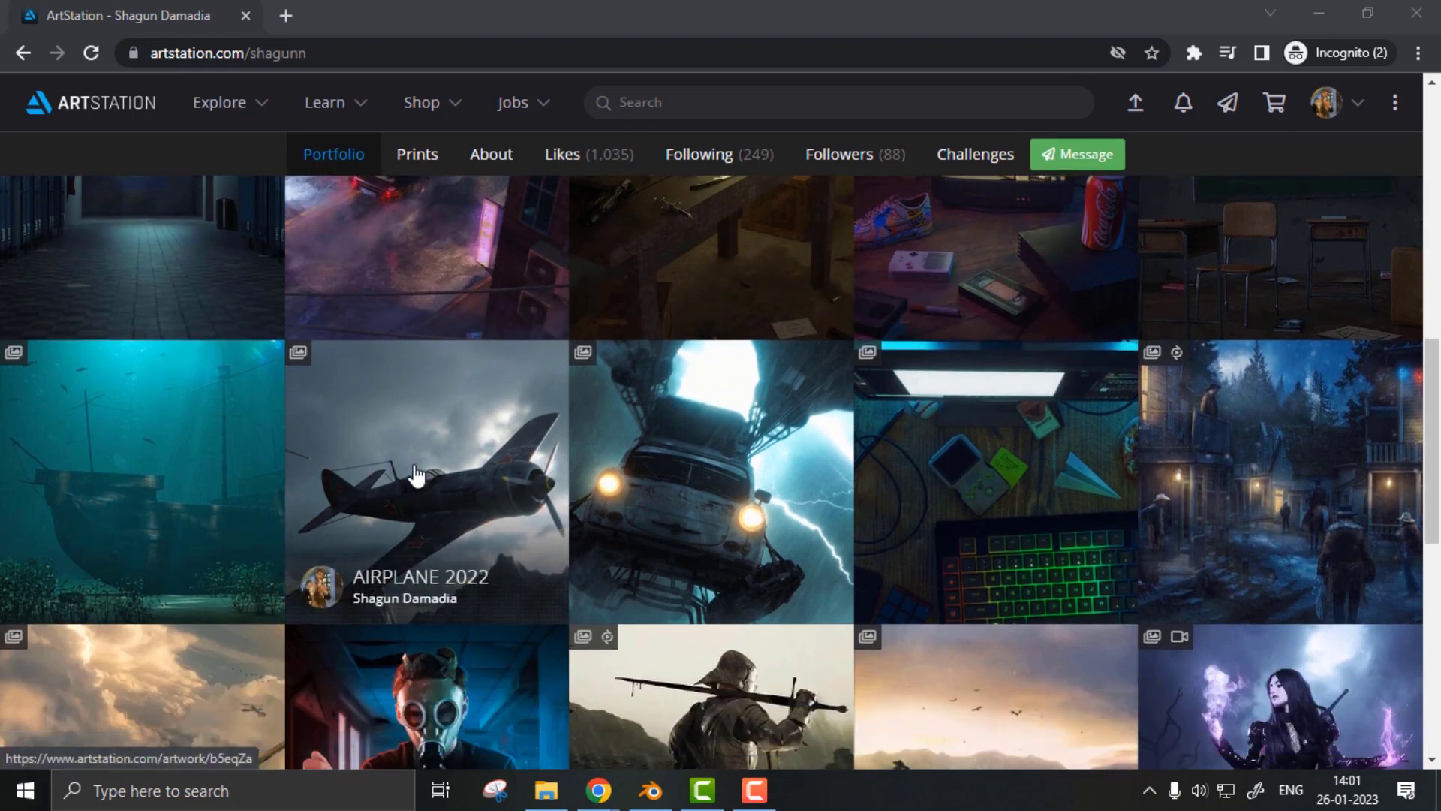
scroll(417, 475, "down", 1)
scroll(416, 474, "up", 4)
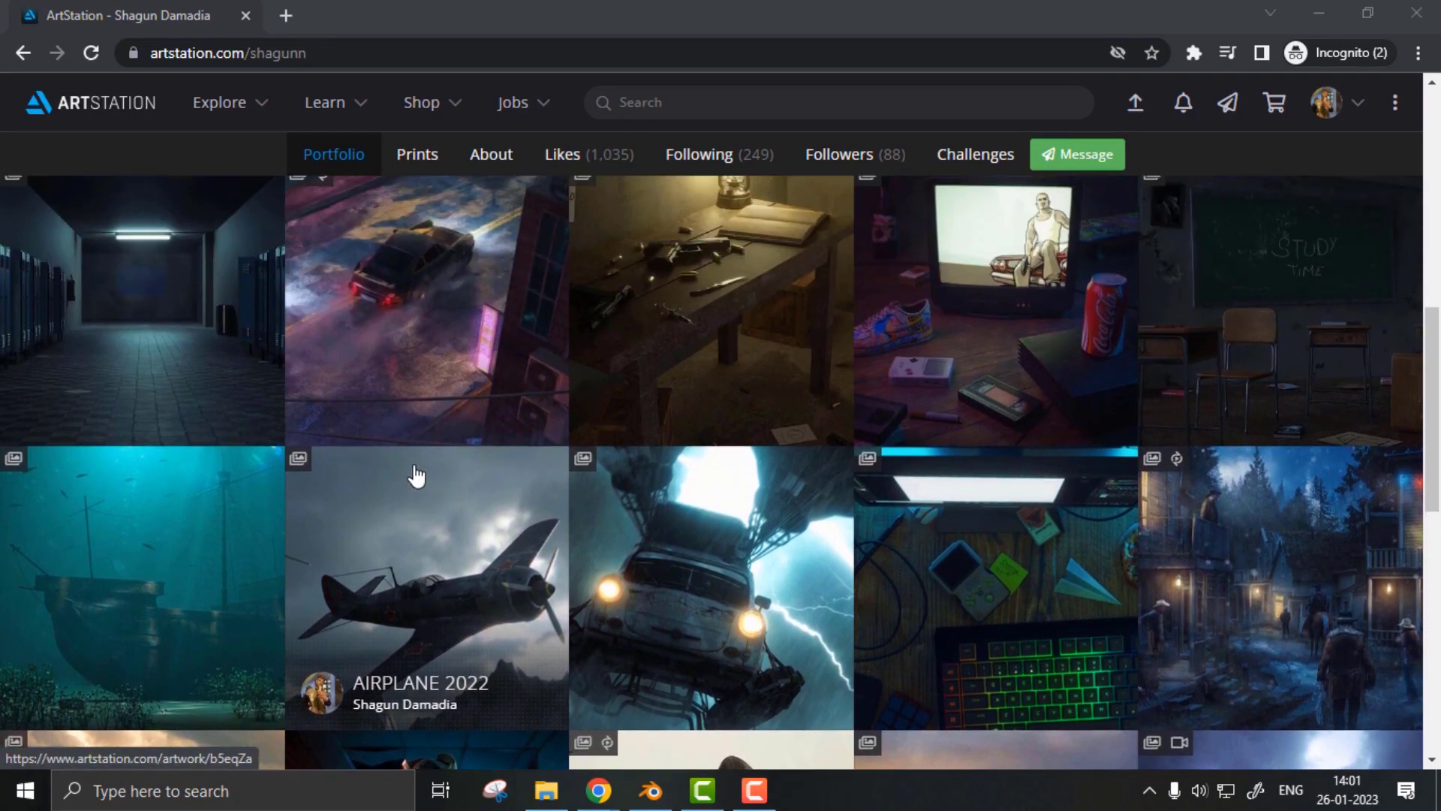
scroll(416, 474, "up", 3)
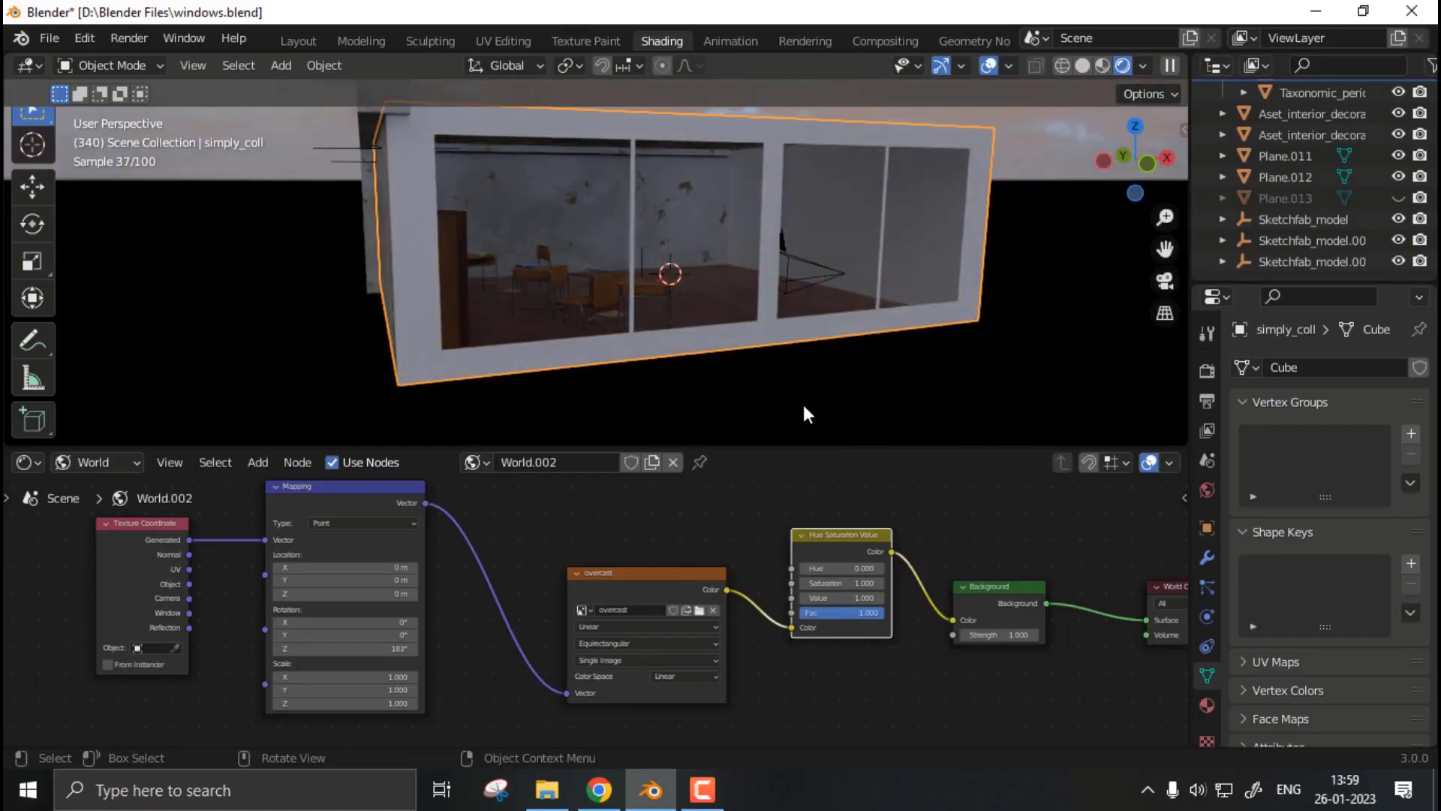
- Return to windows.blend in Blender and look through the window openings at the desks and chalkboard inside
middle_click_drag(807, 413, 611, 89)
middle_click_drag(773, 156, 750, 102)
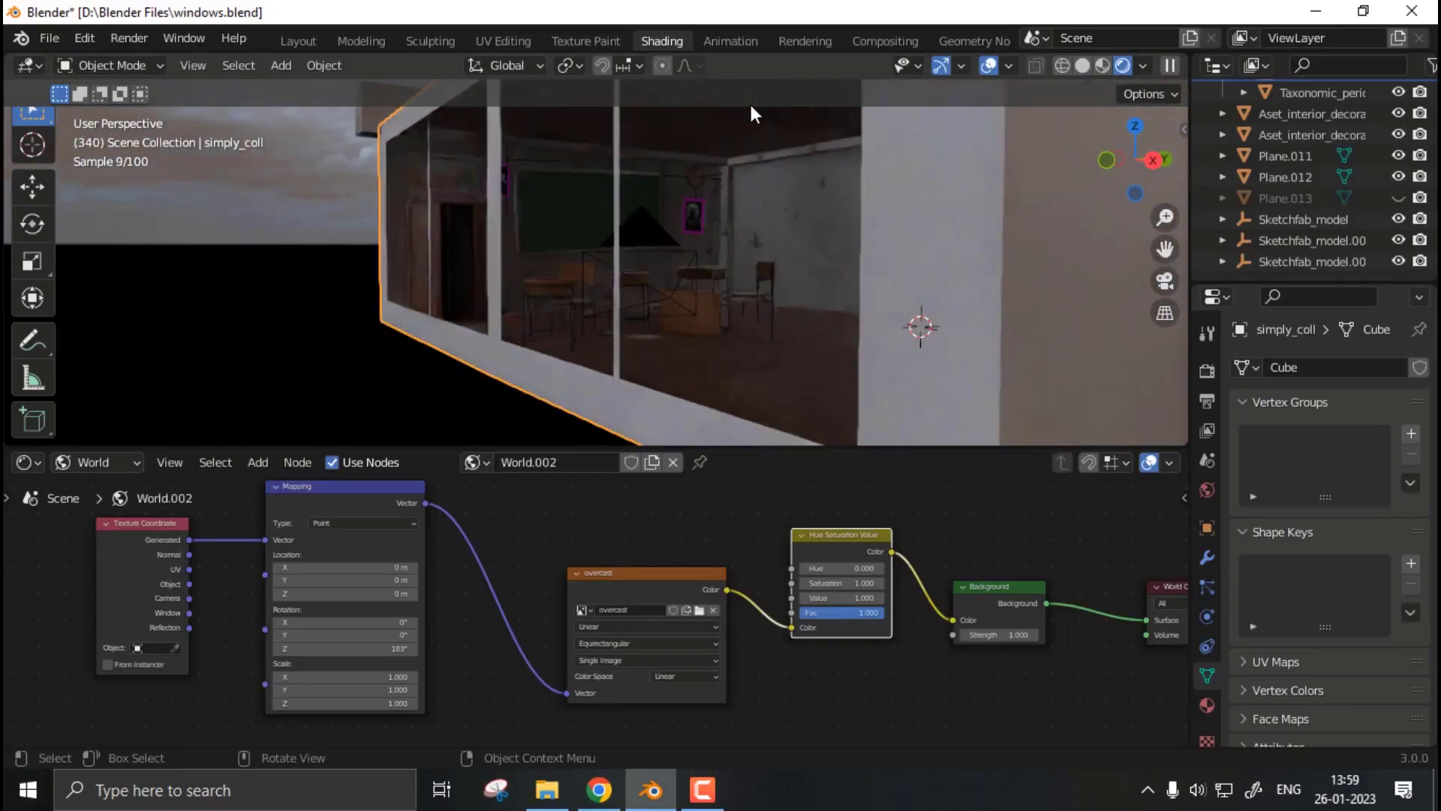
scroll(754, 201, "up", 6)
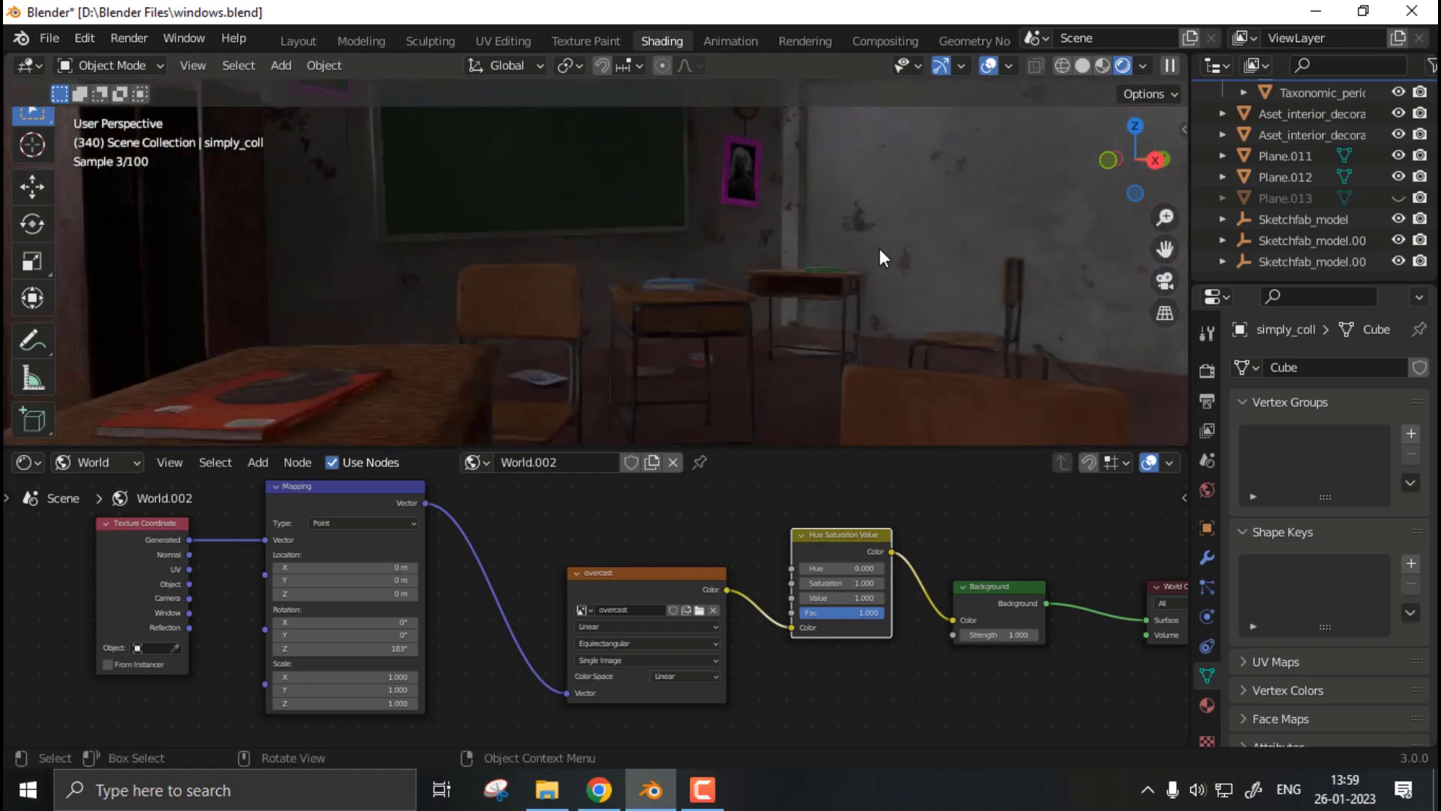
middle_click_drag(890, 259, 866, 210)
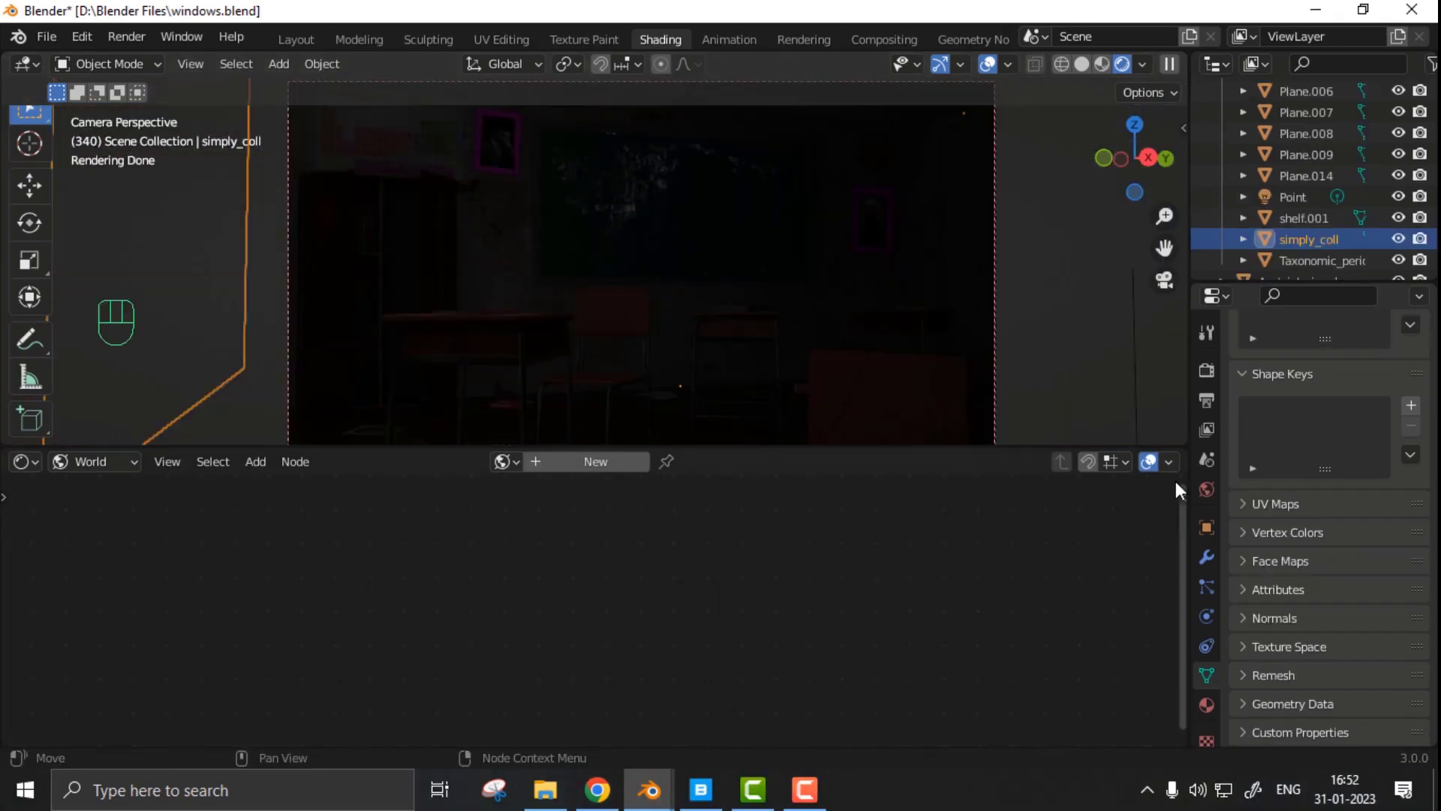
- Create a new world and add Texture Coordinate, Mapping and Environment Texture nodes in front of its Background node
left_click(1207, 488)
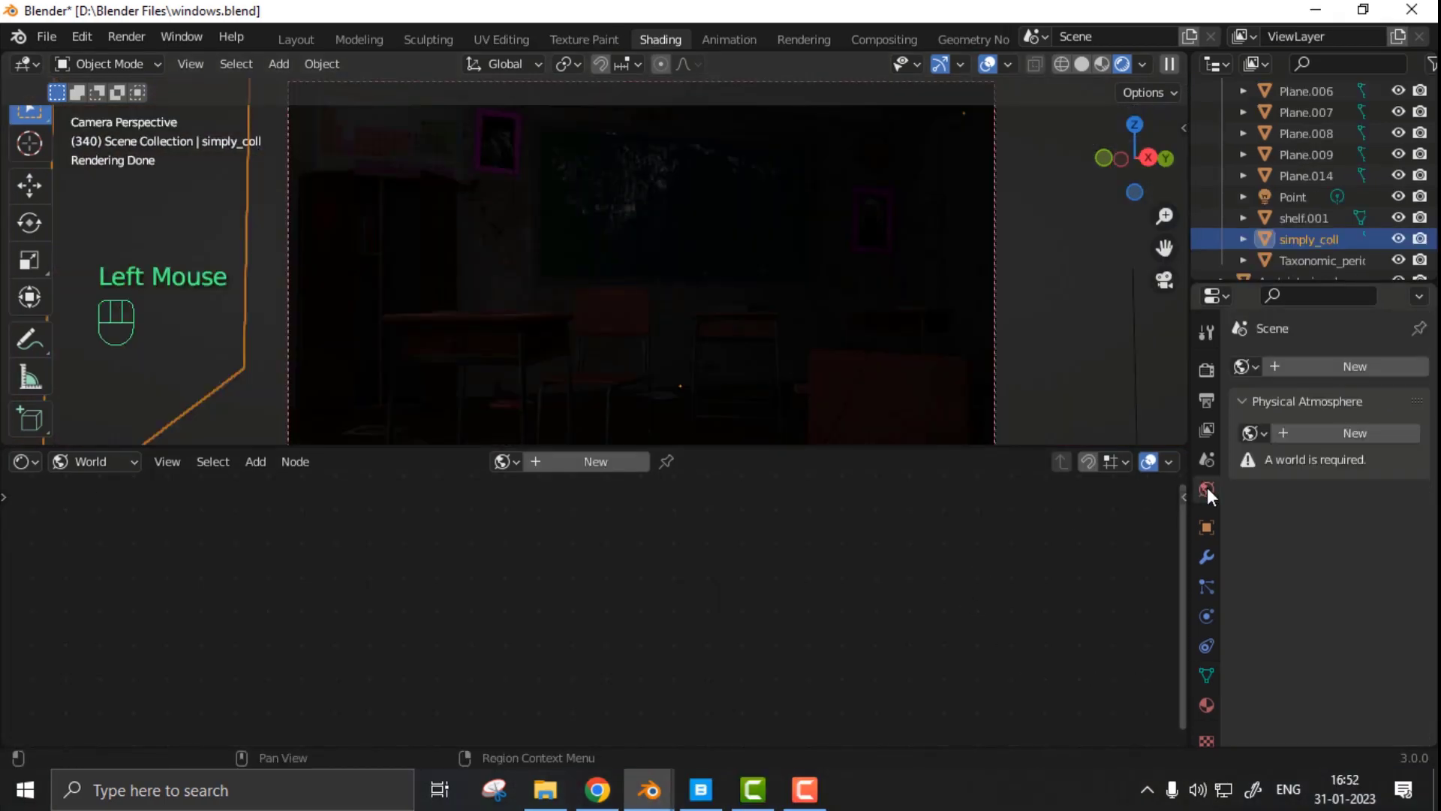
double_click(623, 460)
scroll(648, 524, "up", 3)
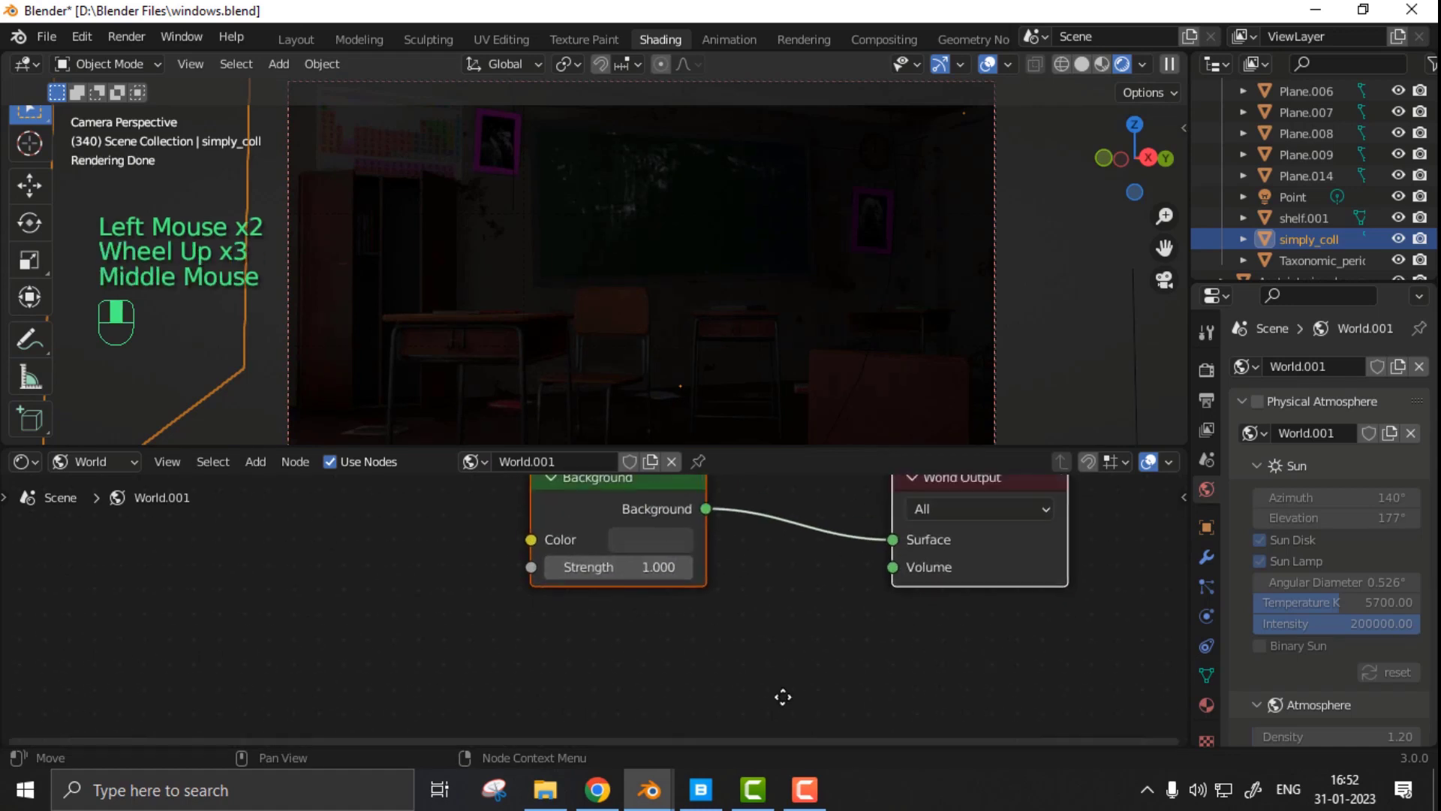
middle_click_drag(786, 705, 799, 727)
left_click(581, 529)
left_click(576, 524)
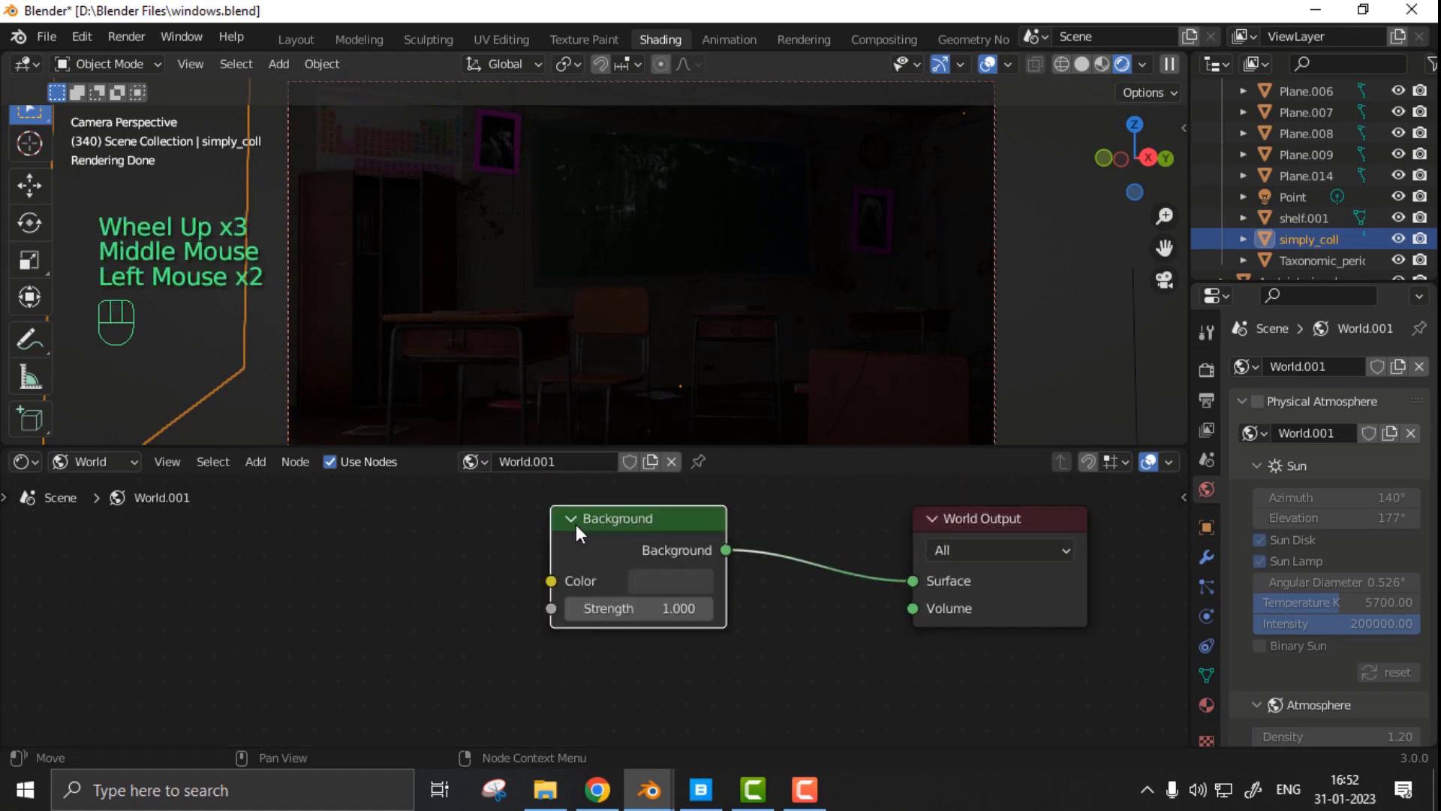
key("ctrl+t")
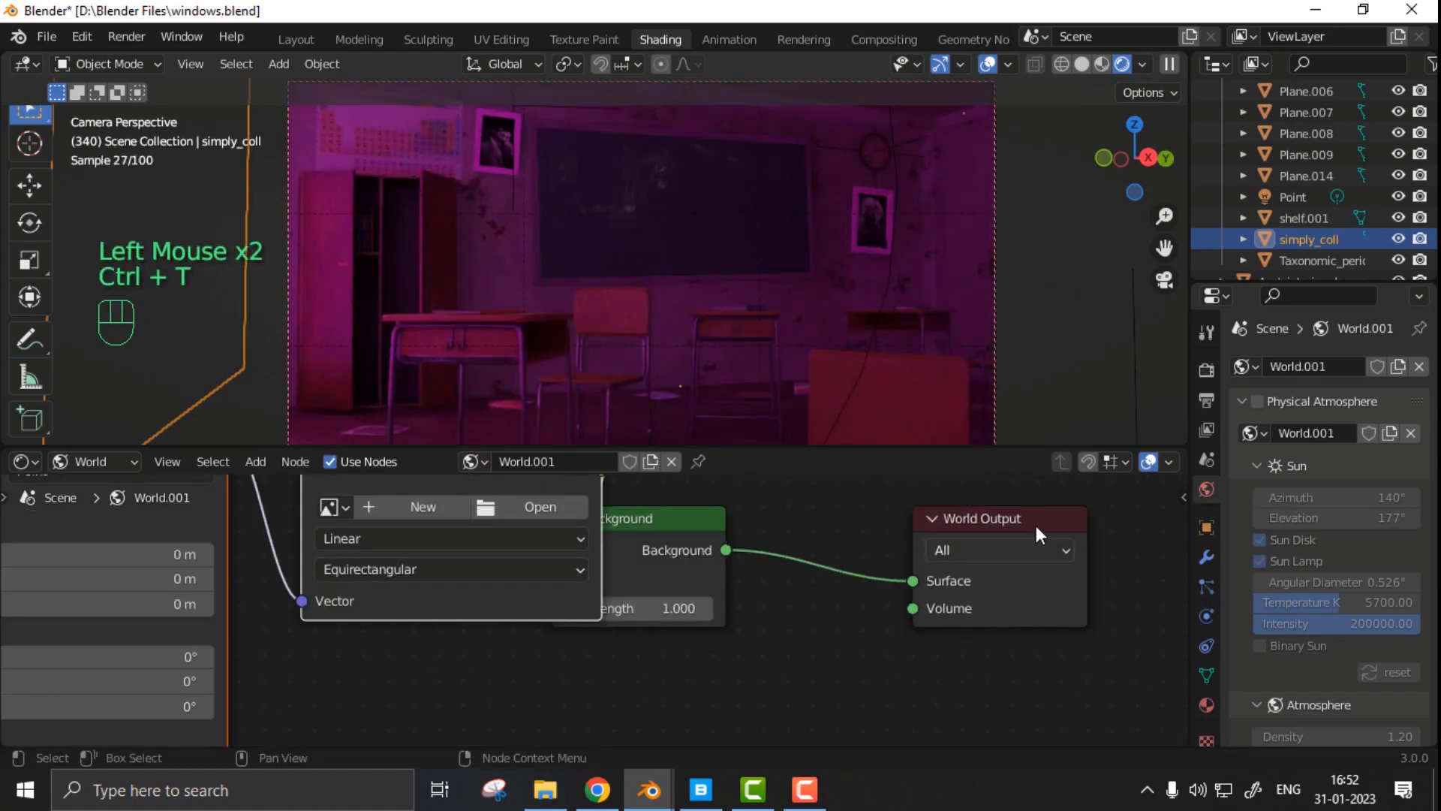
- Space out the World Output and Background nodes and load sunset02_EXR.exr into the Environment Texture node
left_click_drag(1032, 518, 1182, 487)
left_click_drag(682, 532, 829, 534)
left_click(555, 522)
middle_click_drag(526, 645, 937, 596)
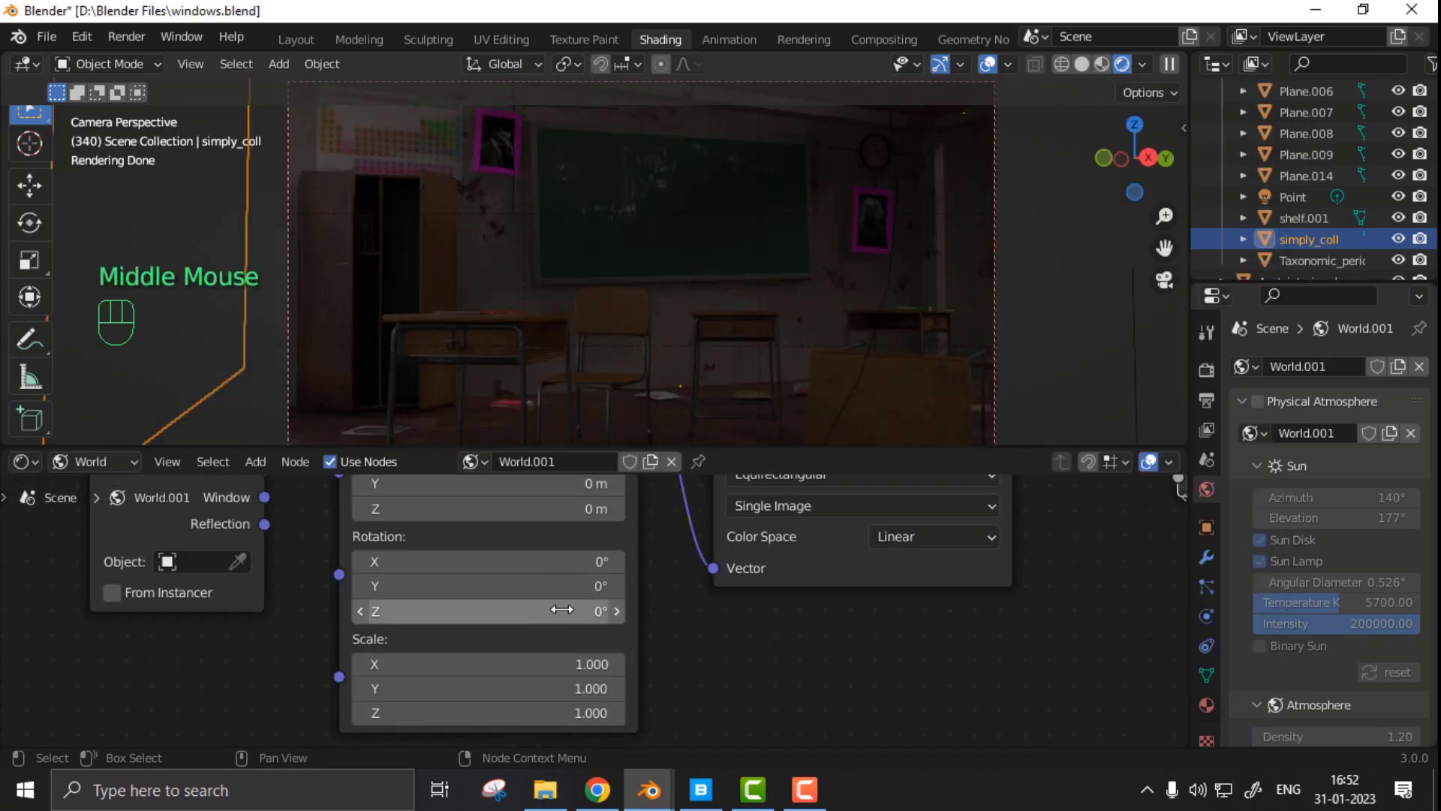
- Try rotating the HDRI about Z and adding a Hue Saturation Value node before the Background node
left_click_drag(488, 611, 450, 611)
key("shift+a")
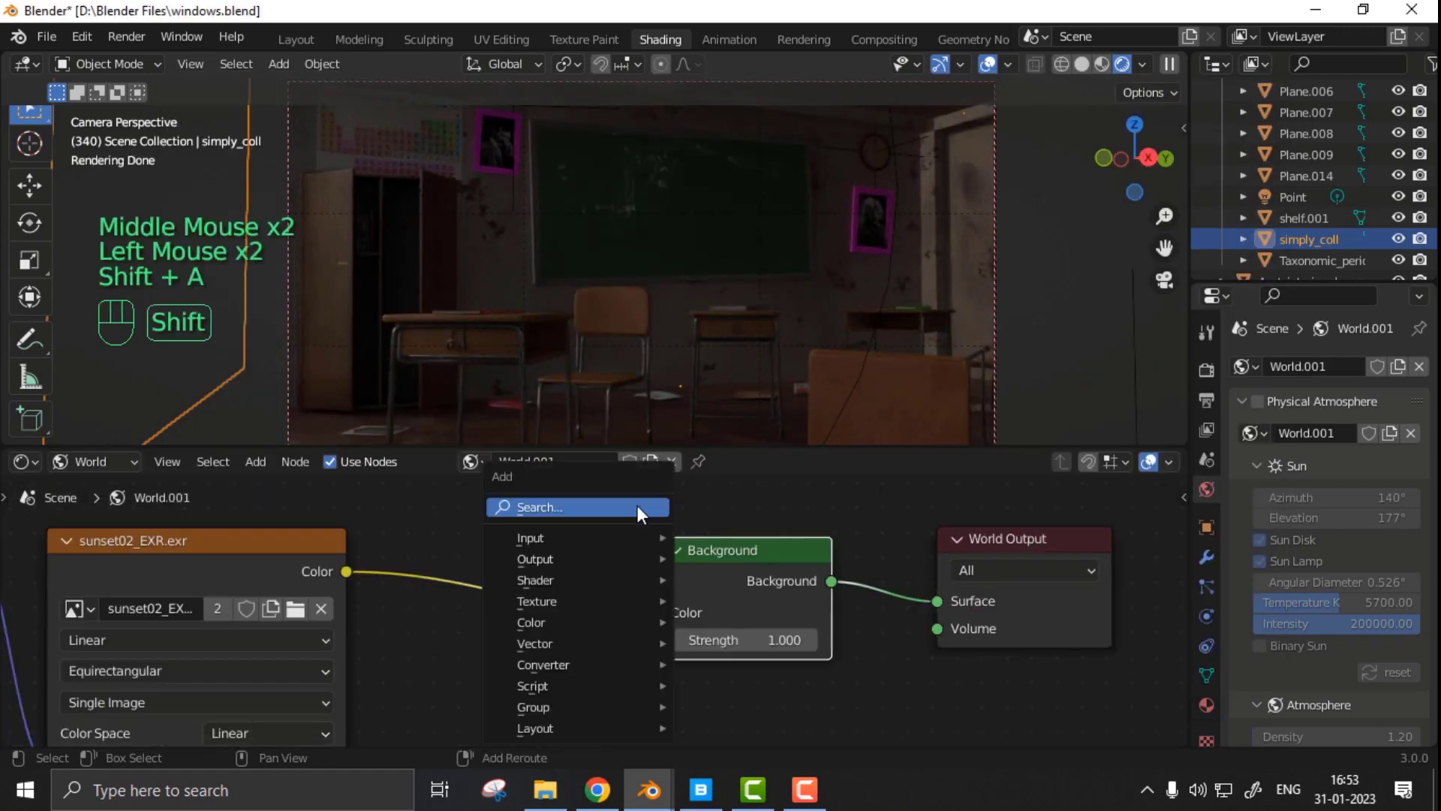
left_click(525, 571)
left_click_drag(518, 590, 569, 629)
- Try lowering the HDRI colour value and the Background strength while checking the classroom floor
middle_click_drag(729, 697, 1036, 543)
scroll(600, 375, "up", 2)
middle_click_drag(600, 390, 668, 124, "shift")
middle_click_drag(766, 594, 557, 631)
left_click_drag(698, 527, 668, 527)
middle_click_drag(743, 542, 730, 606, "shift")
mouse_move(926, 587)
left_mouse_down()
mouse_move(885, 587)
mouse_move(913, 588)
left_mouse_up()
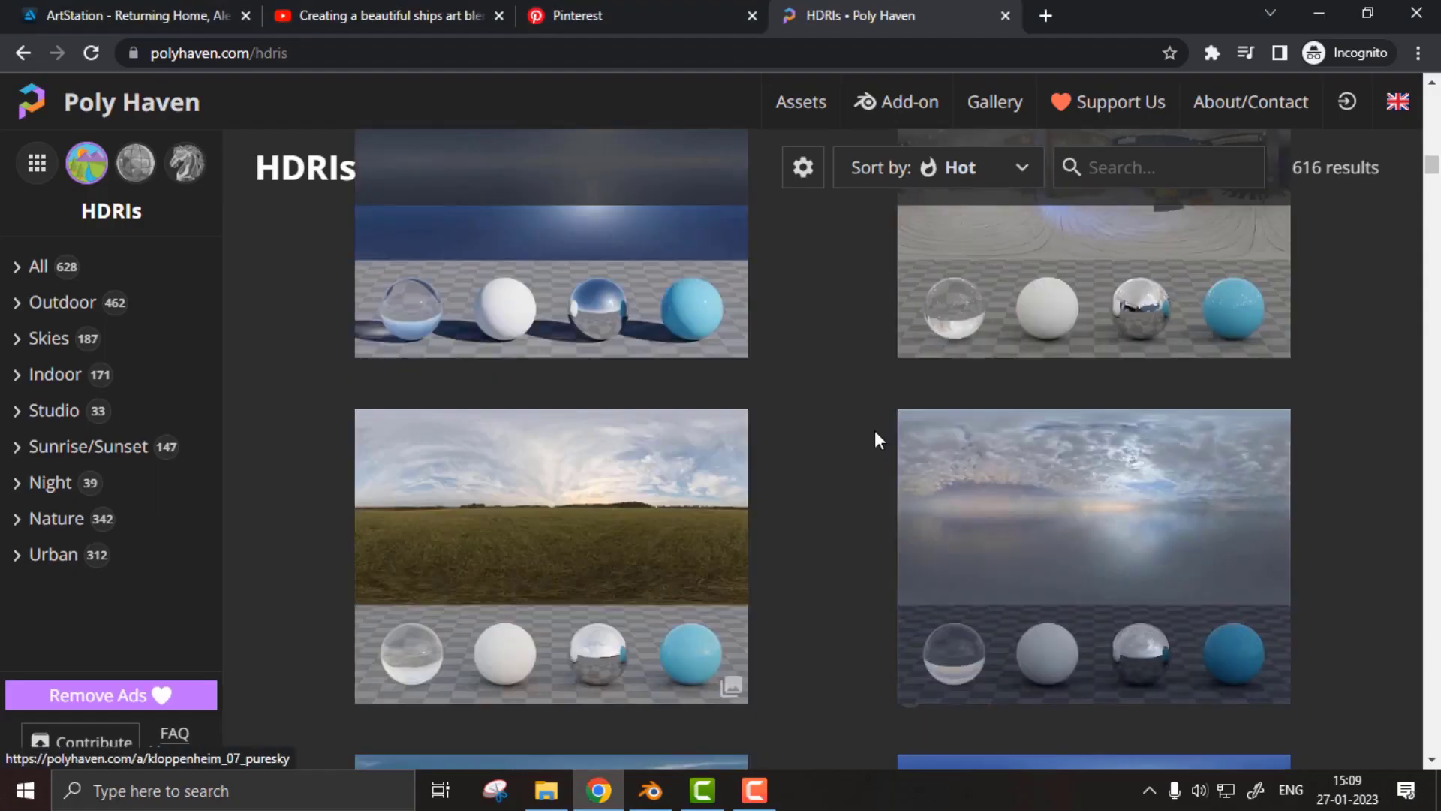
- Switch to Poly Haven in the browser, search the HDRIs for "overcast" and browse the matching skies
scroll(875, 441, "down", 10)
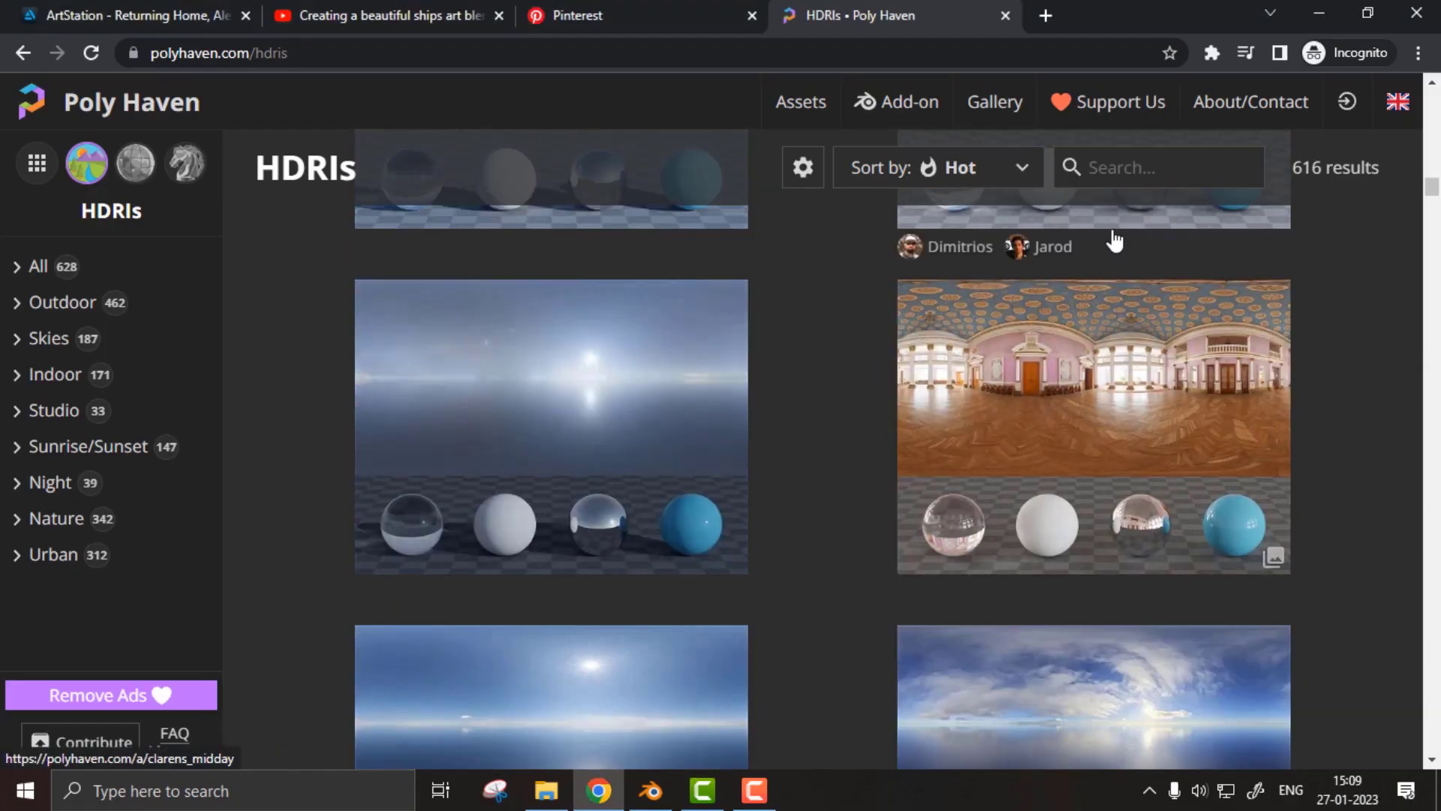
left_click(1138, 177)
type("d")
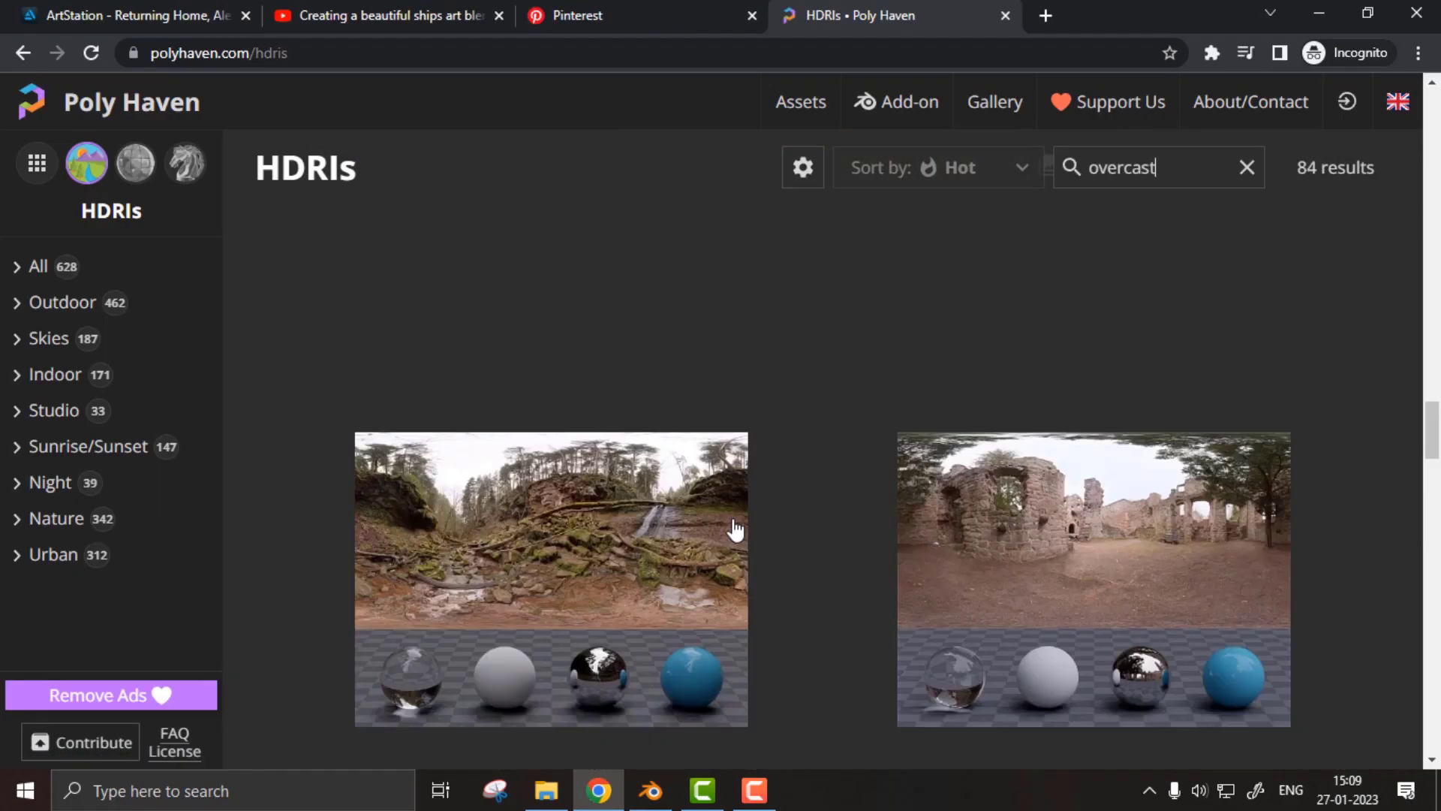
scroll(869, 357, "down", 8)
scroll(887, 497, "up", 10)
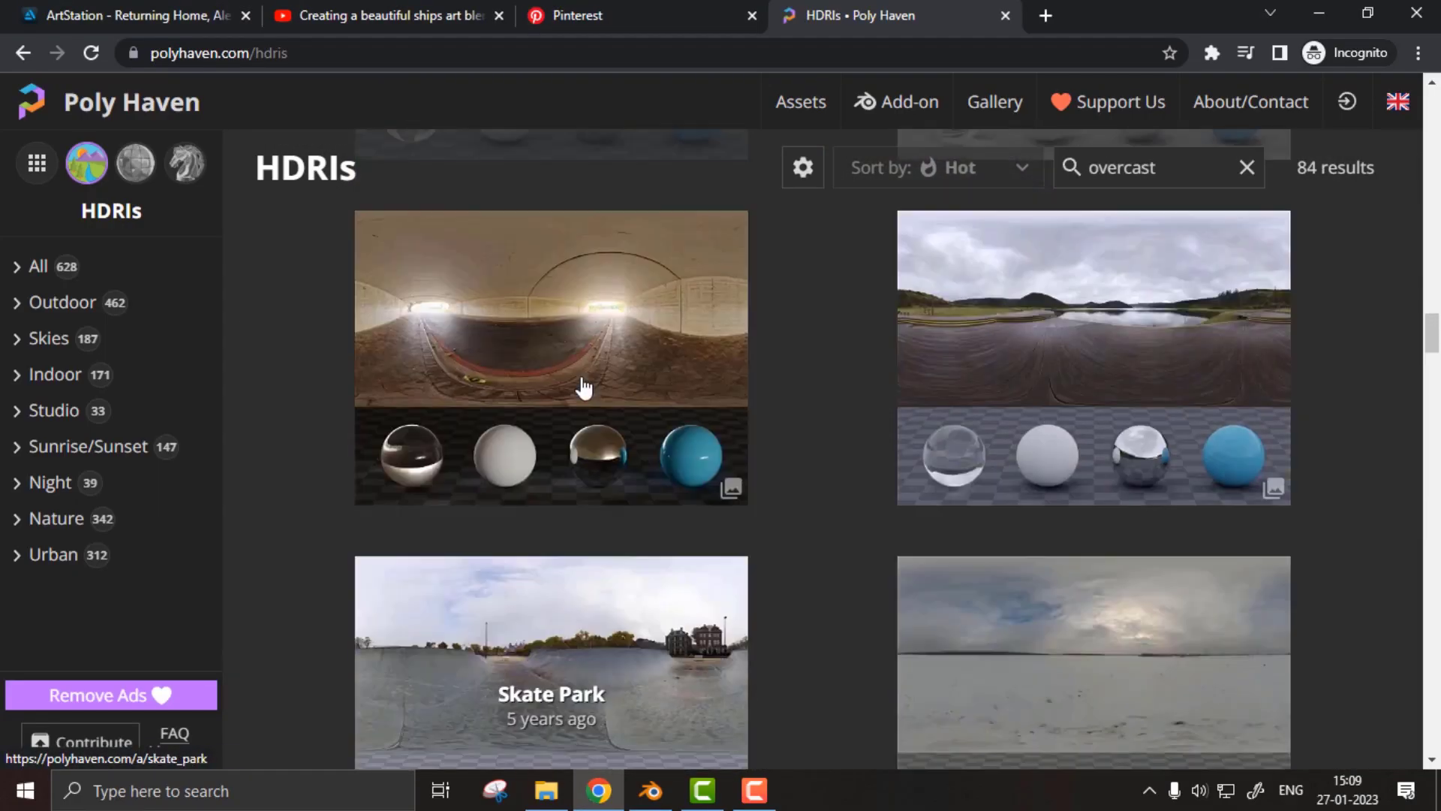
scroll(720, 383, "up", 18)
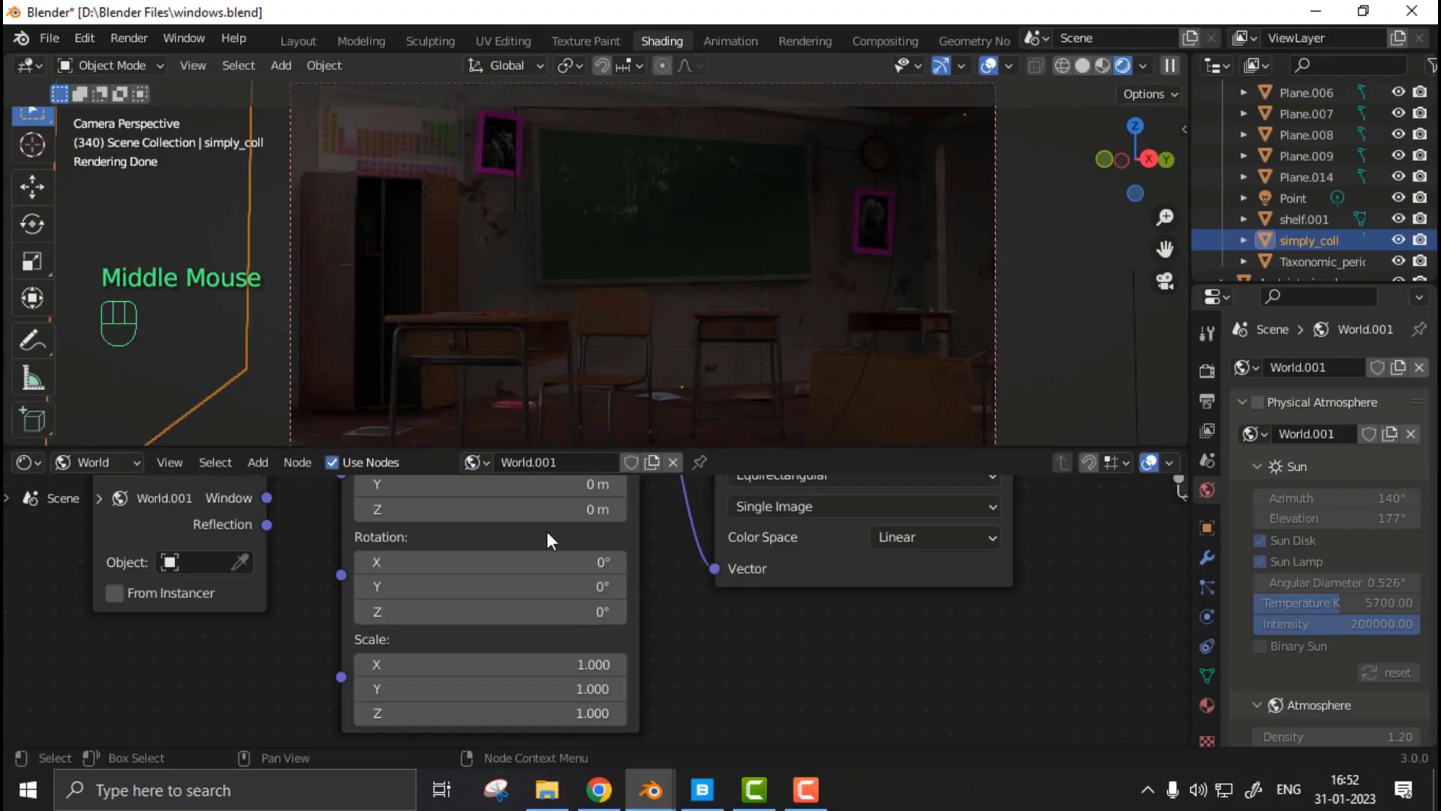
- Return to Blender, change the world Mapping node's Z rotation and move the World Output and Background nodes farther along
left_click_drag(490, 611, 374, 611)
middle_click_drag(615, 585, 420, 631)
middle_click_drag(1054, 578, 585, 730)
left_click_drag(886, 593, 1011, 538)
left_click_drag(666, 605, 813, 564)
- Insert a Hue Saturation Value node between sunset02_EXR.exr and Background, with hue 0.900 and saturation 0.300
key("shift+a")
left_click(640, 515)
type("hue")
left_click(659, 563)
left_click(473, 563)
left_click_drag(554, 617, 294, 595)
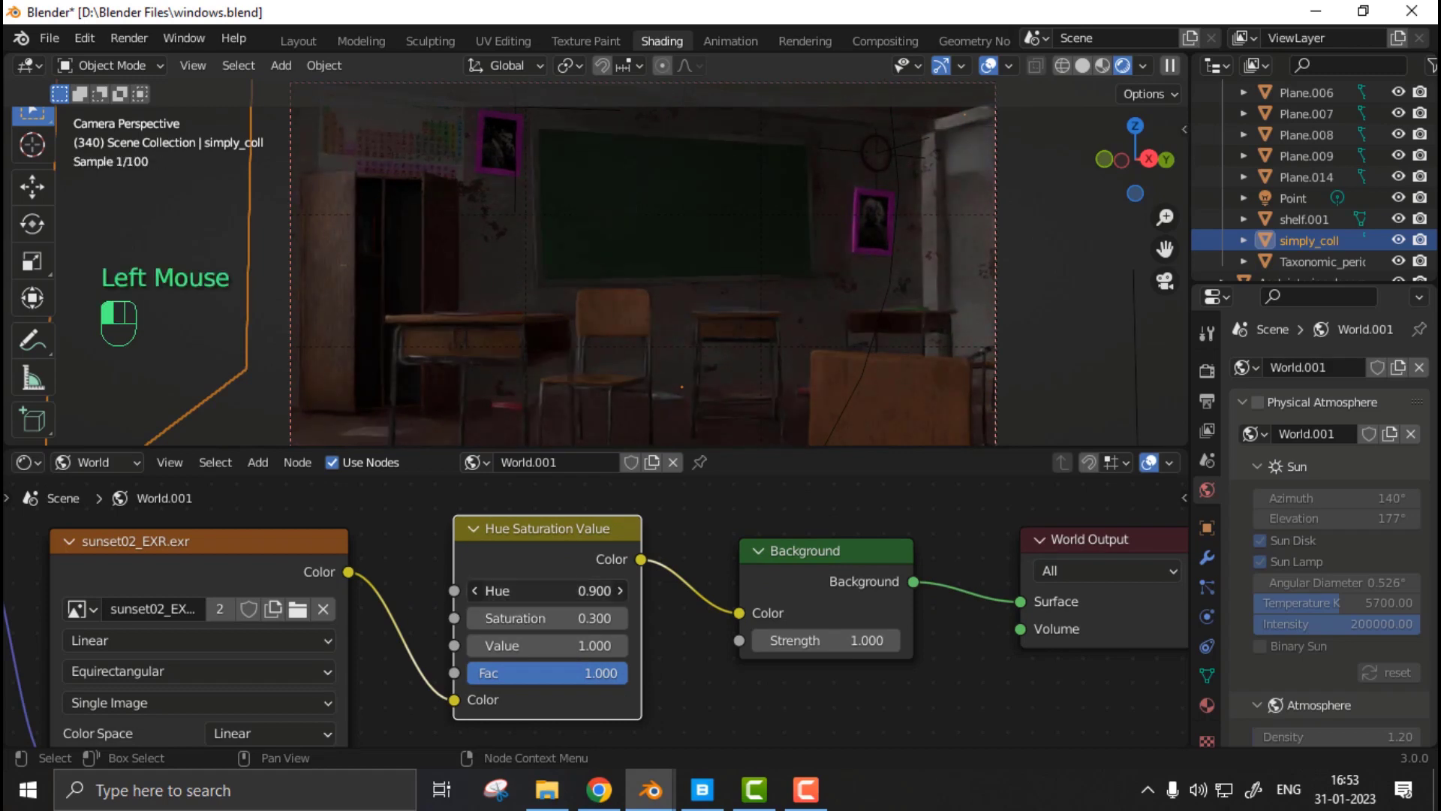
left_click_drag(547, 618, 525, 618)
- Set the Hue Saturation Value node's value to 0.800 and lower the Background node's strength
middle_click_drag(740, 690, 1046, 537)
scroll(617, 299, "up", 2)
middle_click_drag(638, 298, 694, 188, "shift")
middle_click_drag(785, 598, 837, 602)
middle_click_drag(653, 418, 676, 280, "shift")
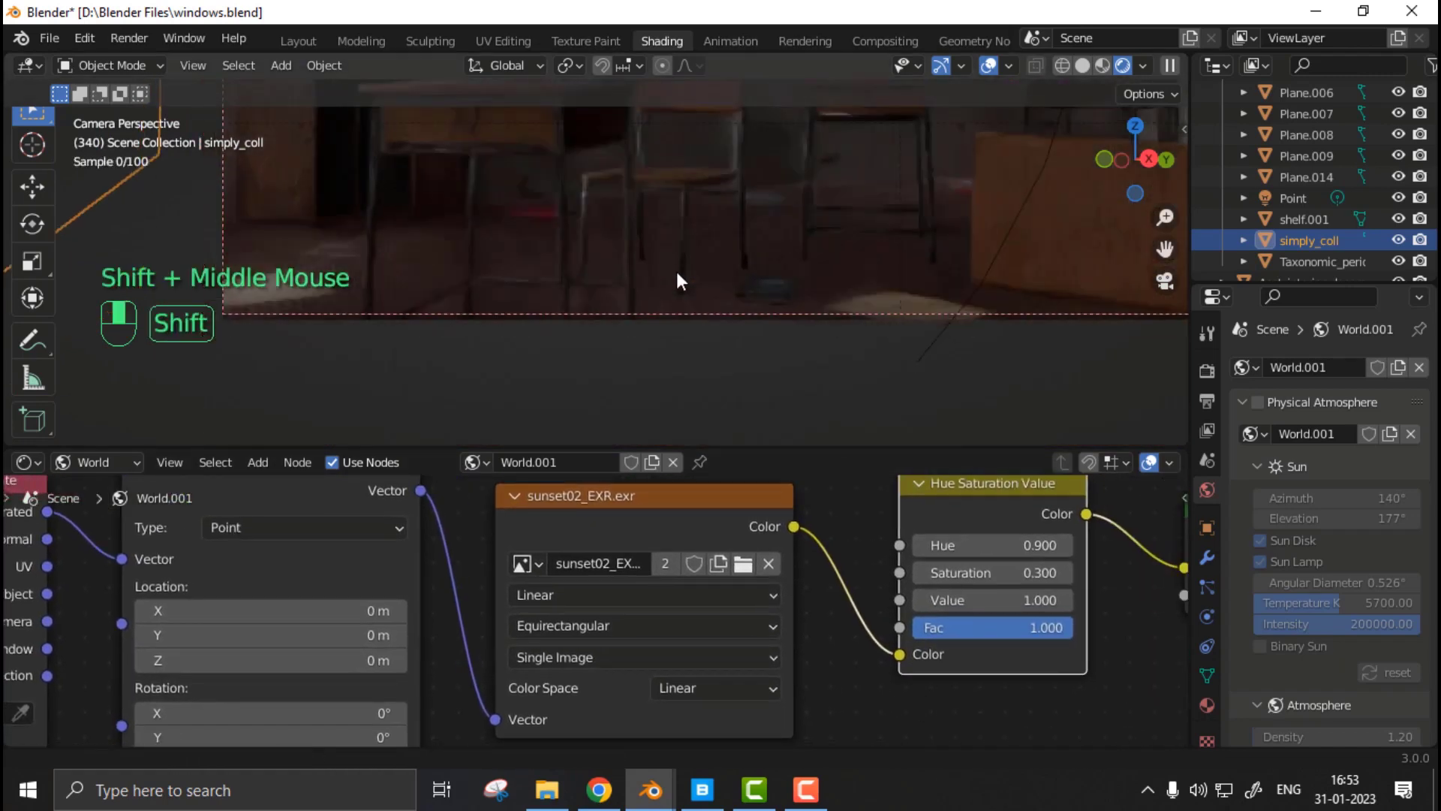
middle_click_drag(880, 718, 701, 628)
middle_click_drag(839, 624, 688, 643)
left_click_drag(663, 529, 625, 529)
middle_click_drag(898, 567, 884, 632, "shift")
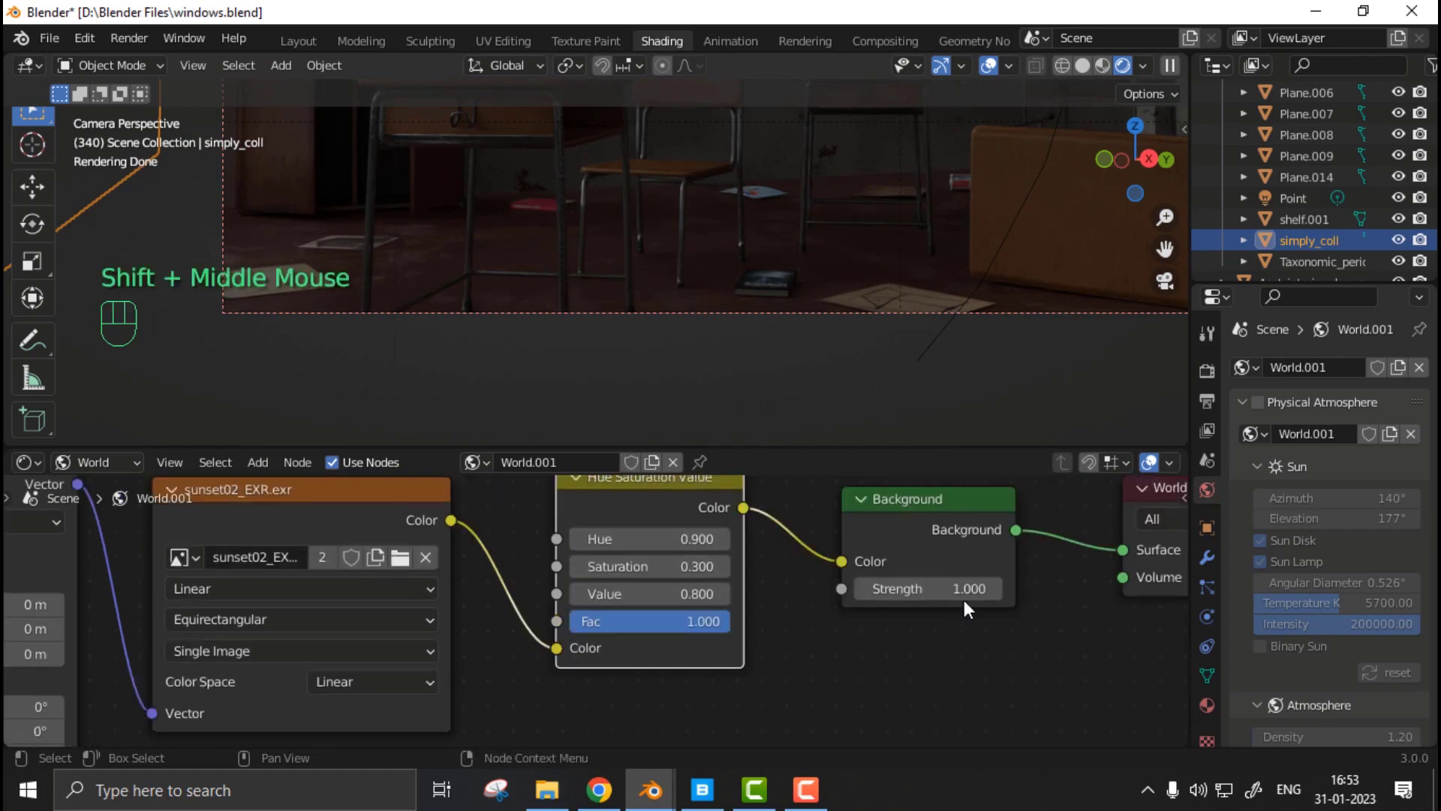
mouse_move(952, 588)
left_mouse_down()
mouse_move(896, 588)
mouse_move(933, 588)
left_mouse_up()
scroll(920, 554, "down", 2)
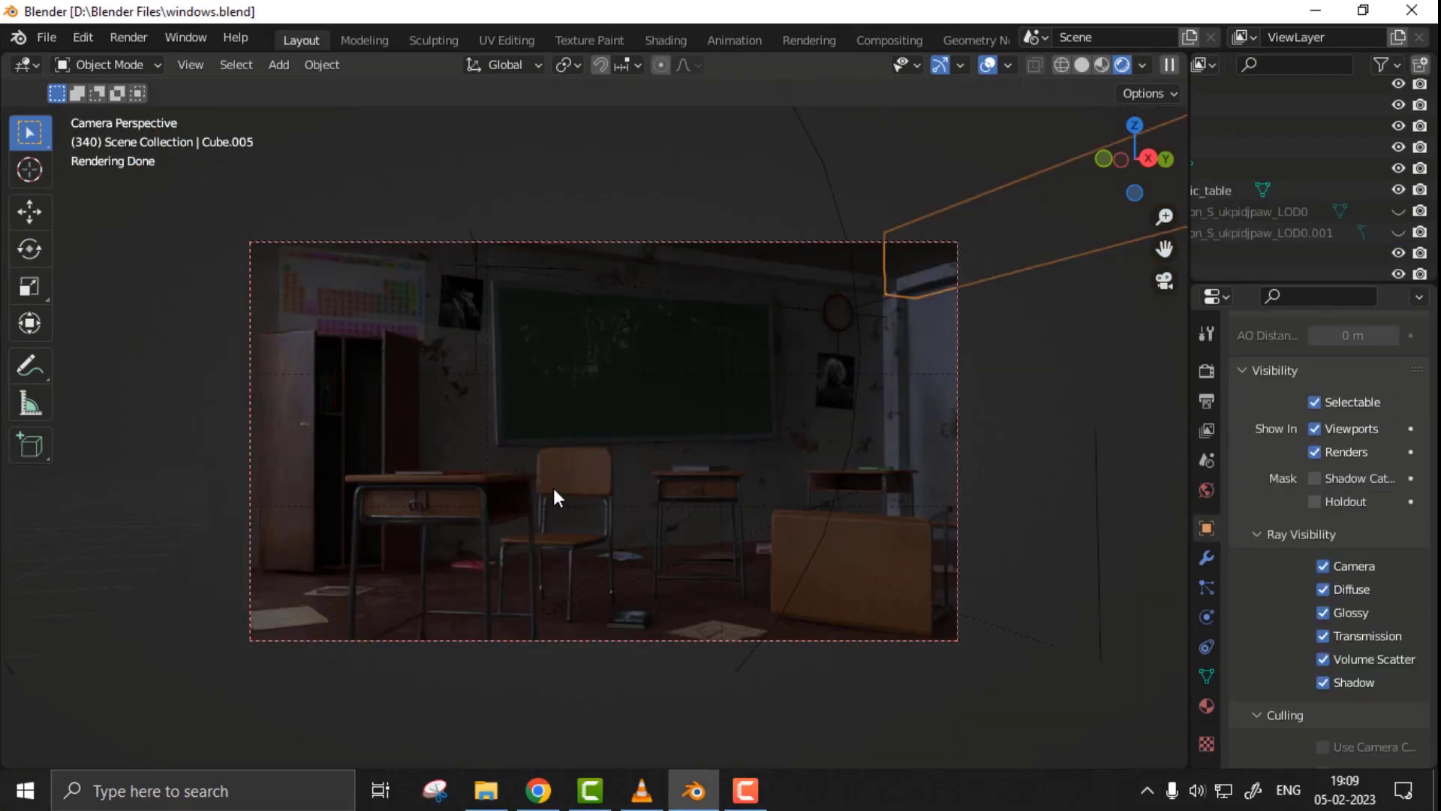
- Select the foreground desk's frame and top together and rotate them about -5.3° around the global Z axis
middle_click_drag(552, 487, 680, 425, "shift")
scroll(680, 425, "up", 5)
left_click(632, 428)
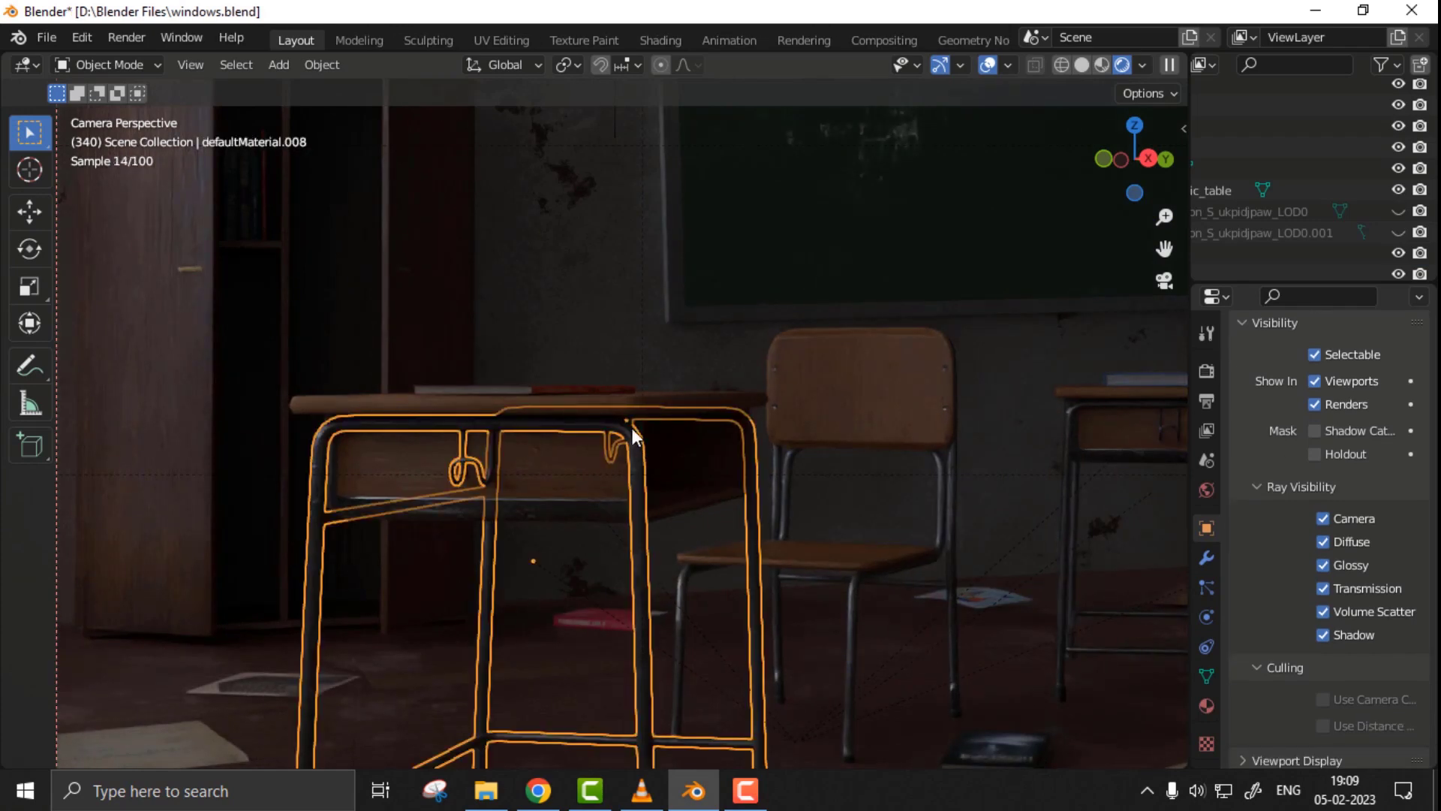
left_click(632, 407)
scroll(985, 477, "down", 4)
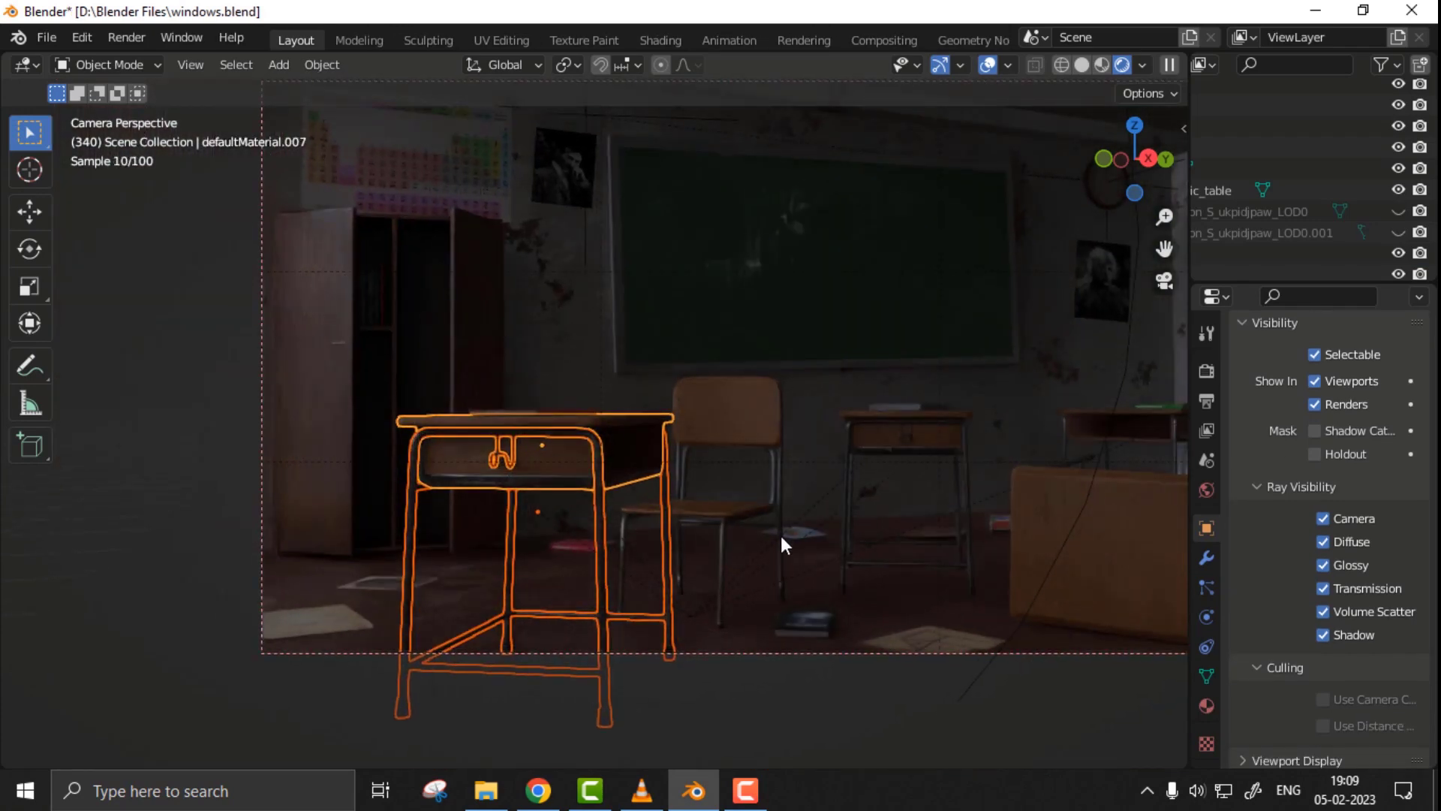
key("r")
key("z")
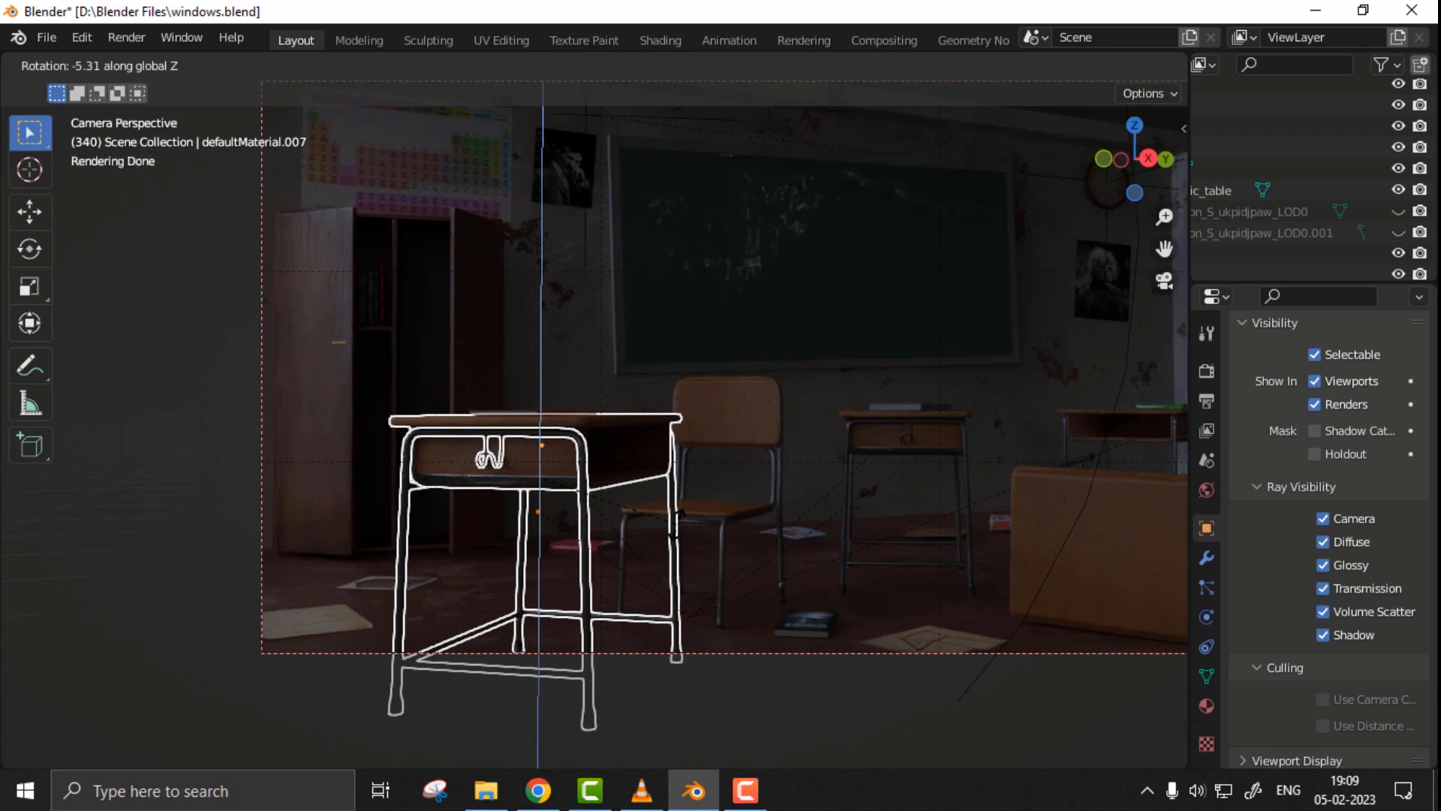
left_click(677, 524)
- Examine the paper on the floor, the corner pillar and the wall damage beside the clock up close
left_click(337, 612)
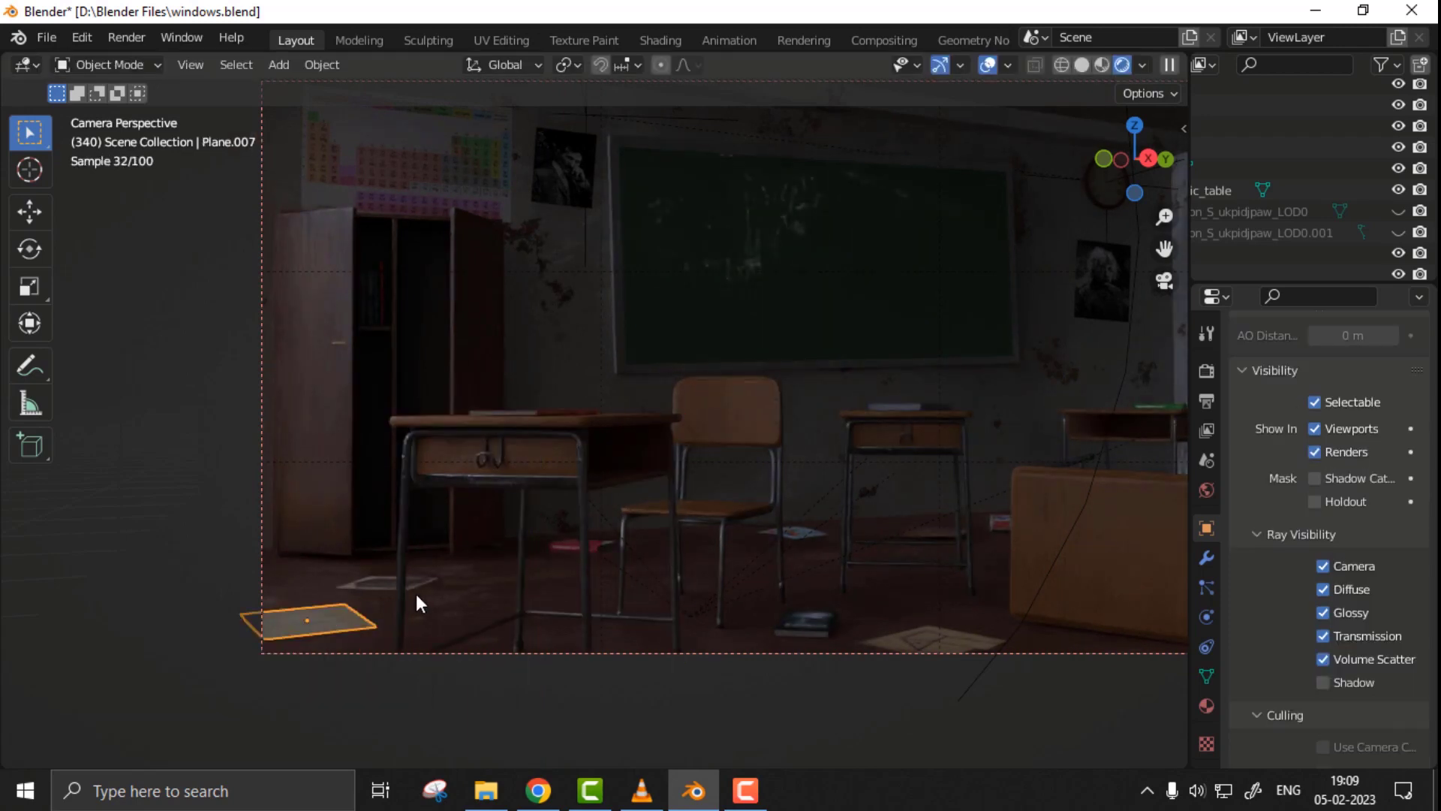
middle_click_drag(416, 595, 635, 495, "shift")
scroll(641, 482, "up", 5)
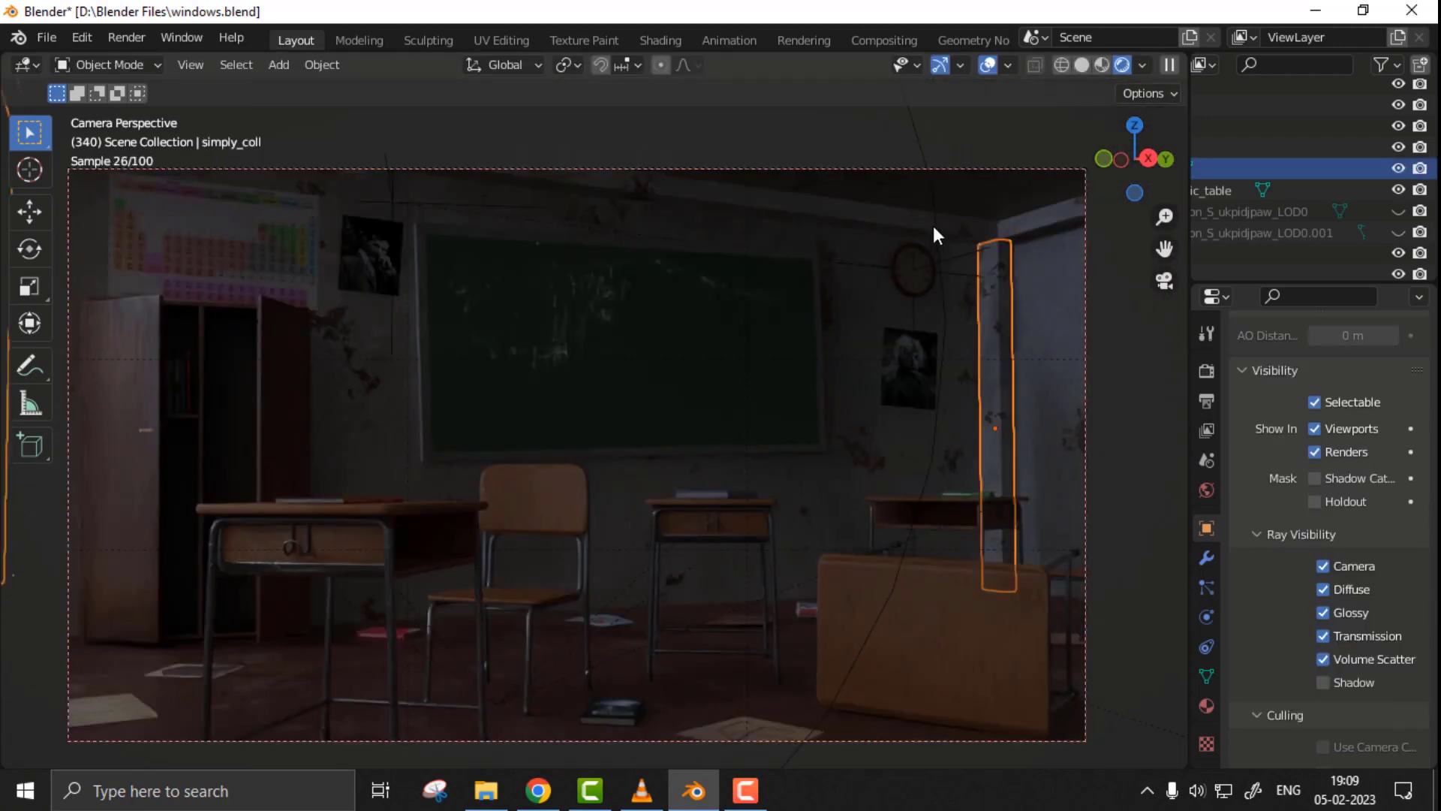
left_click(934, 229)
left_click(1066, 248)
scroll(997, 258, "up", 3)
middle_click_drag(998, 257, 318, 505, "shift")
scroll(595, 482, "up", 6)
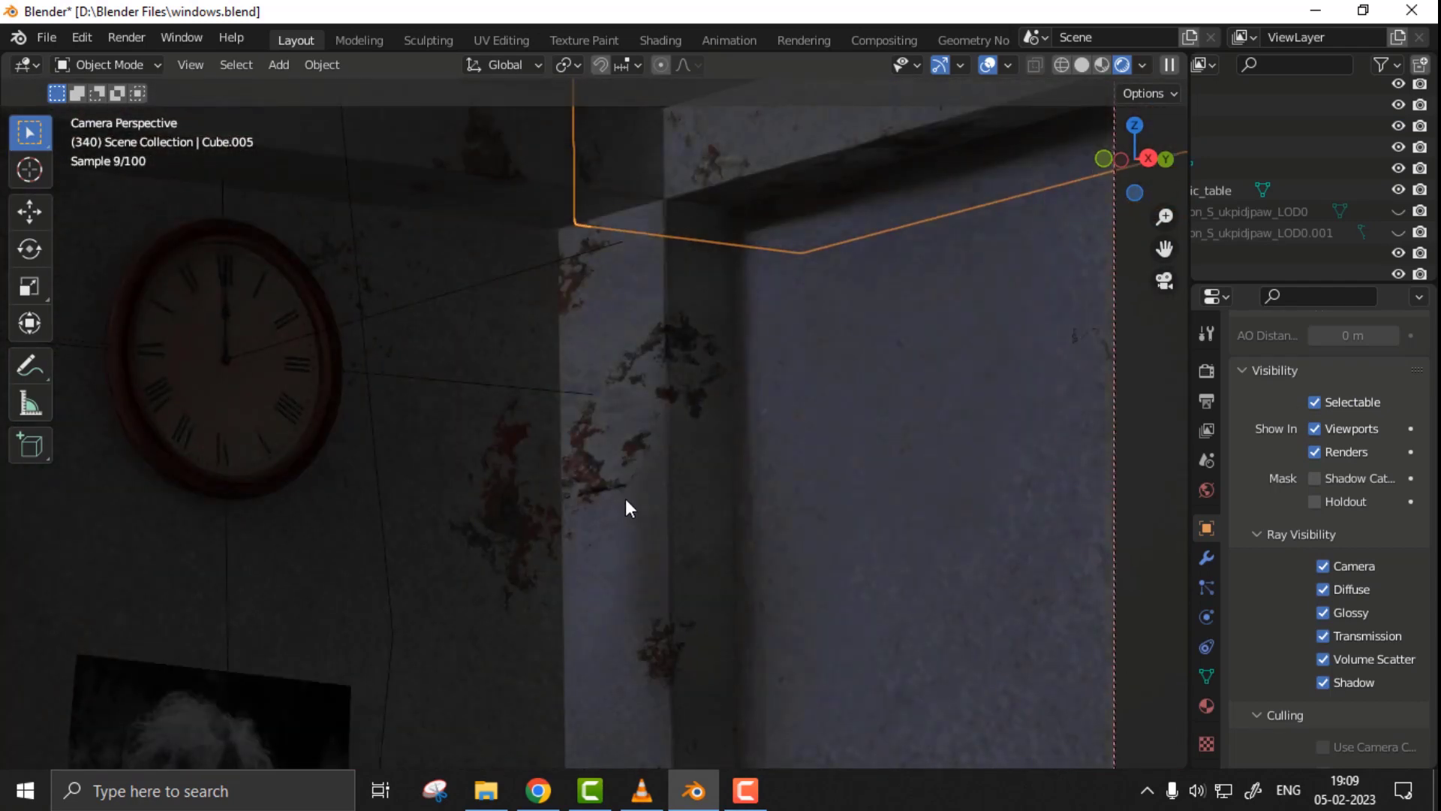
scroll(643, 496, "up", 2)
left_click(686, 484)
scroll(698, 421, "up", 2)
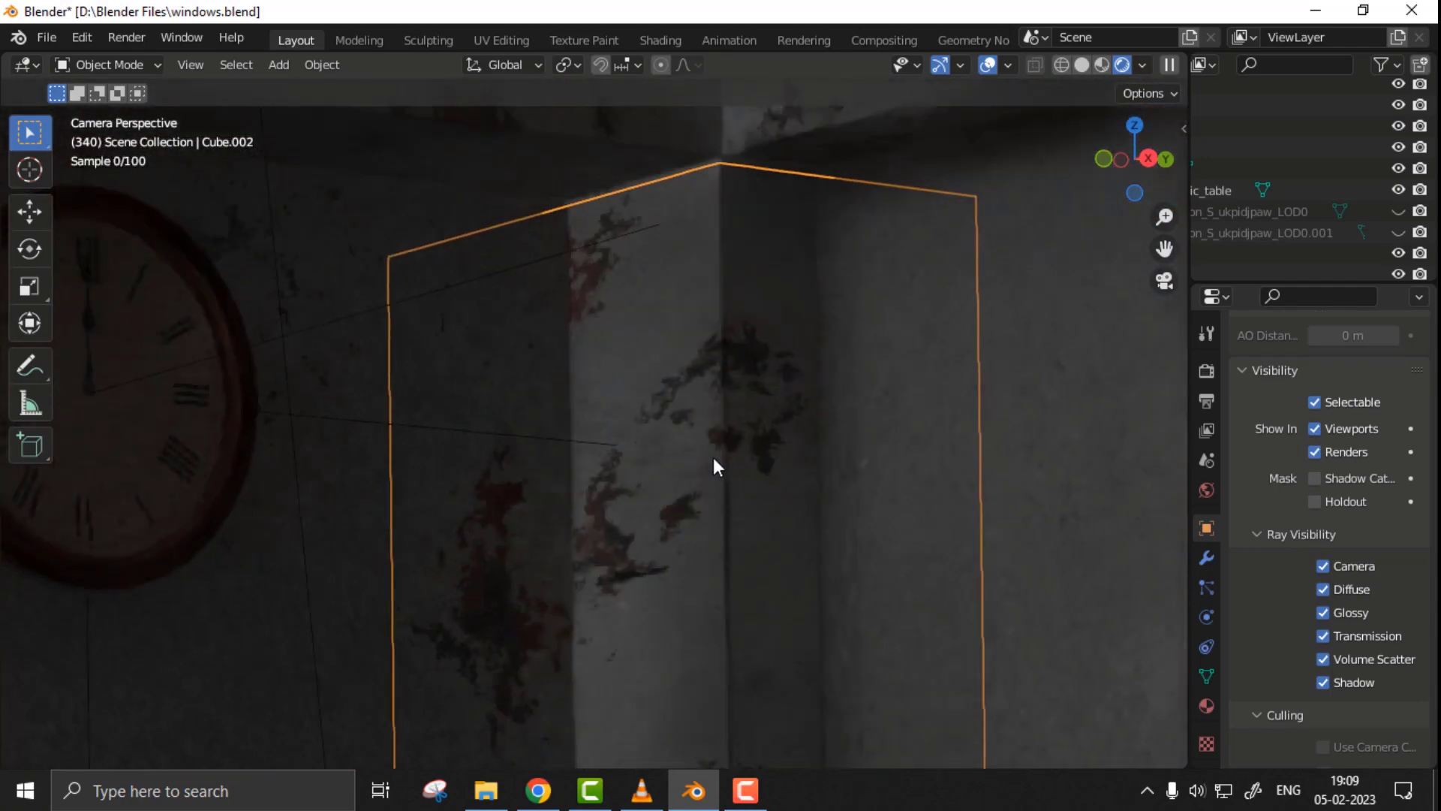
scroll(734, 460, "up", 3)
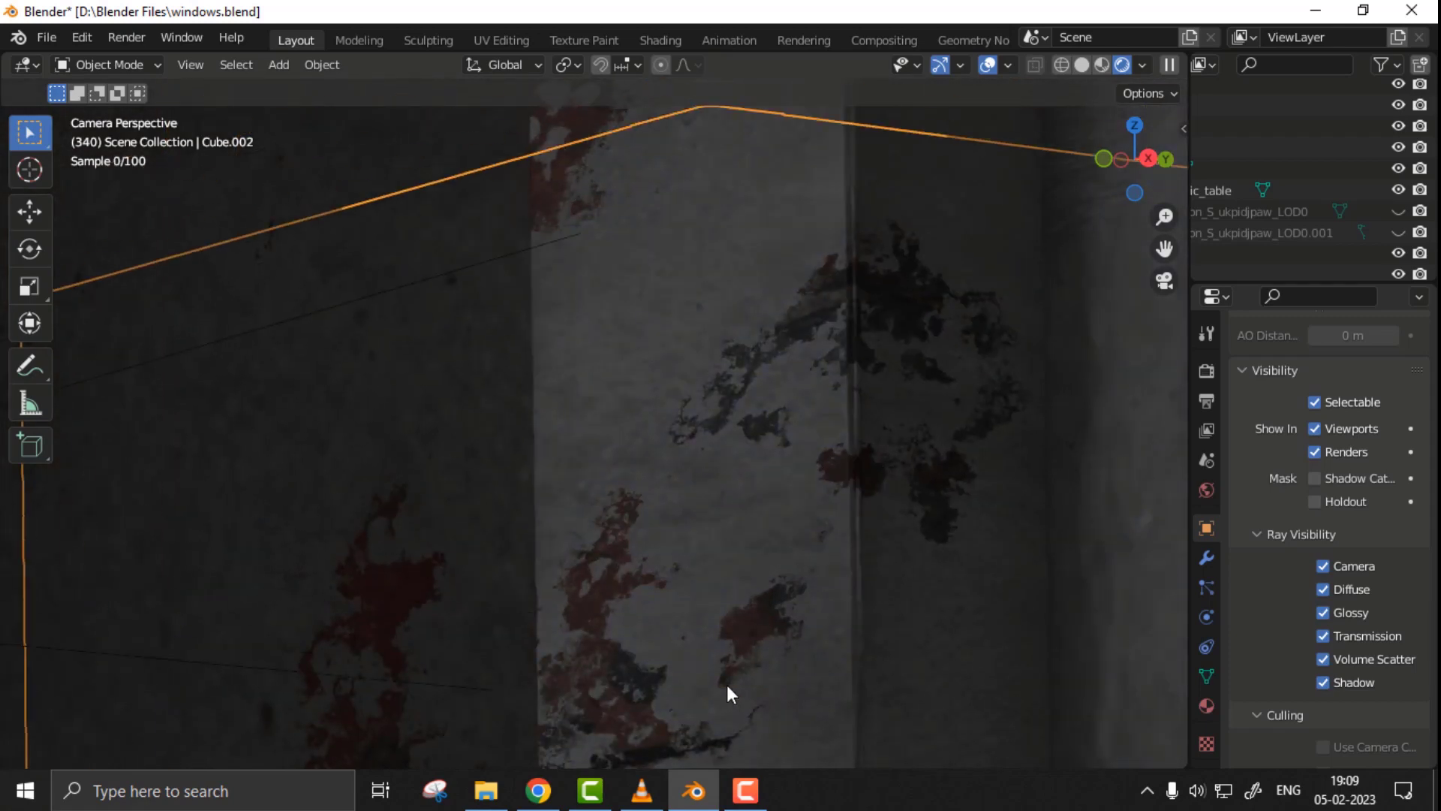
- Examine the peeling paint on the corner pillar and the overall classroom framing through the camera
scroll(725, 694, "up", 2)
middle_click_drag(781, 320, 634, 730, "shift")
left_click(699, 482)
scroll(695, 503, "down", 6)
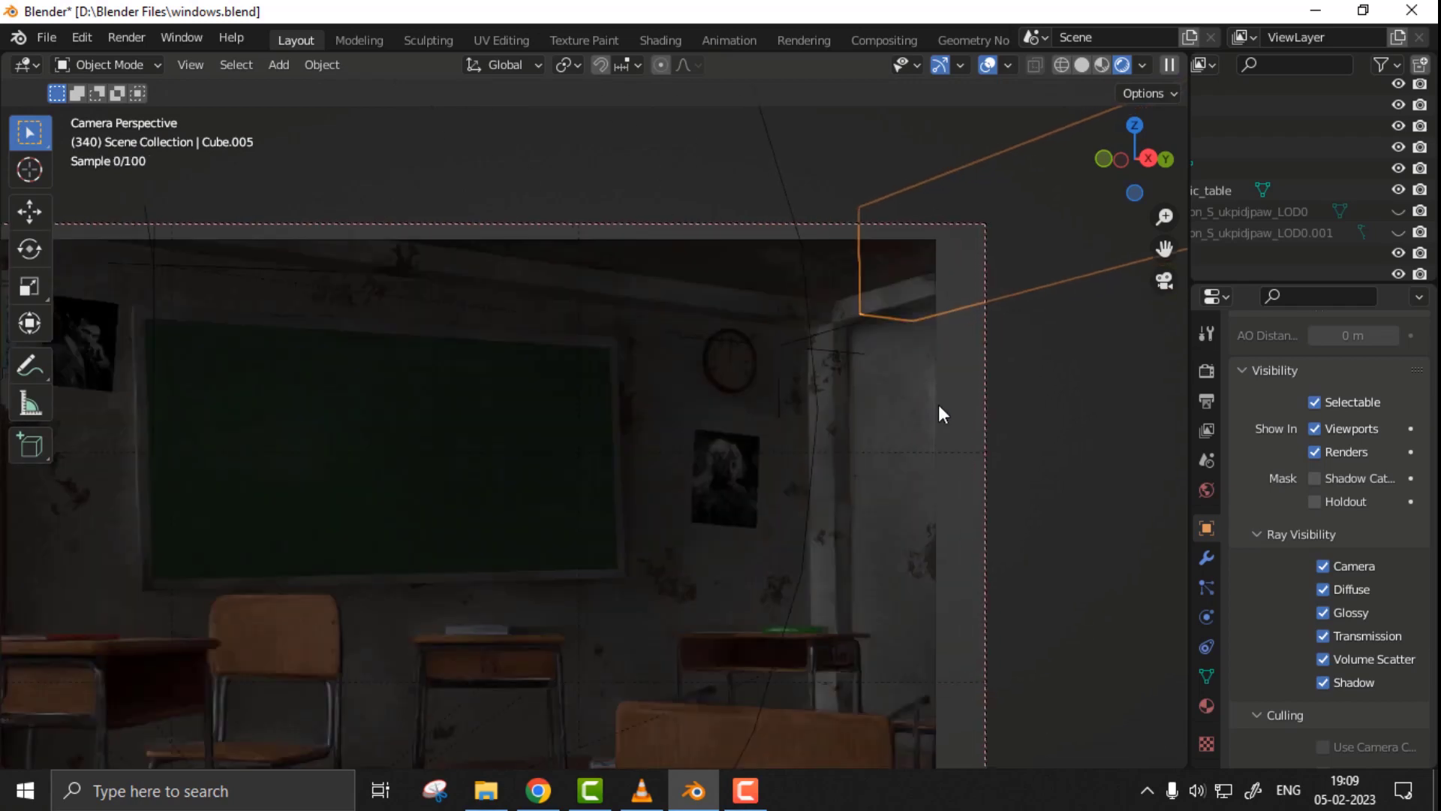
scroll(621, 441, "down", 2)
middle_click_drag(621, 441, 897, 318, "shift")
scroll(697, 395, "up", 2)
middle_click_drag(776, 375, 727, 383, "shift")
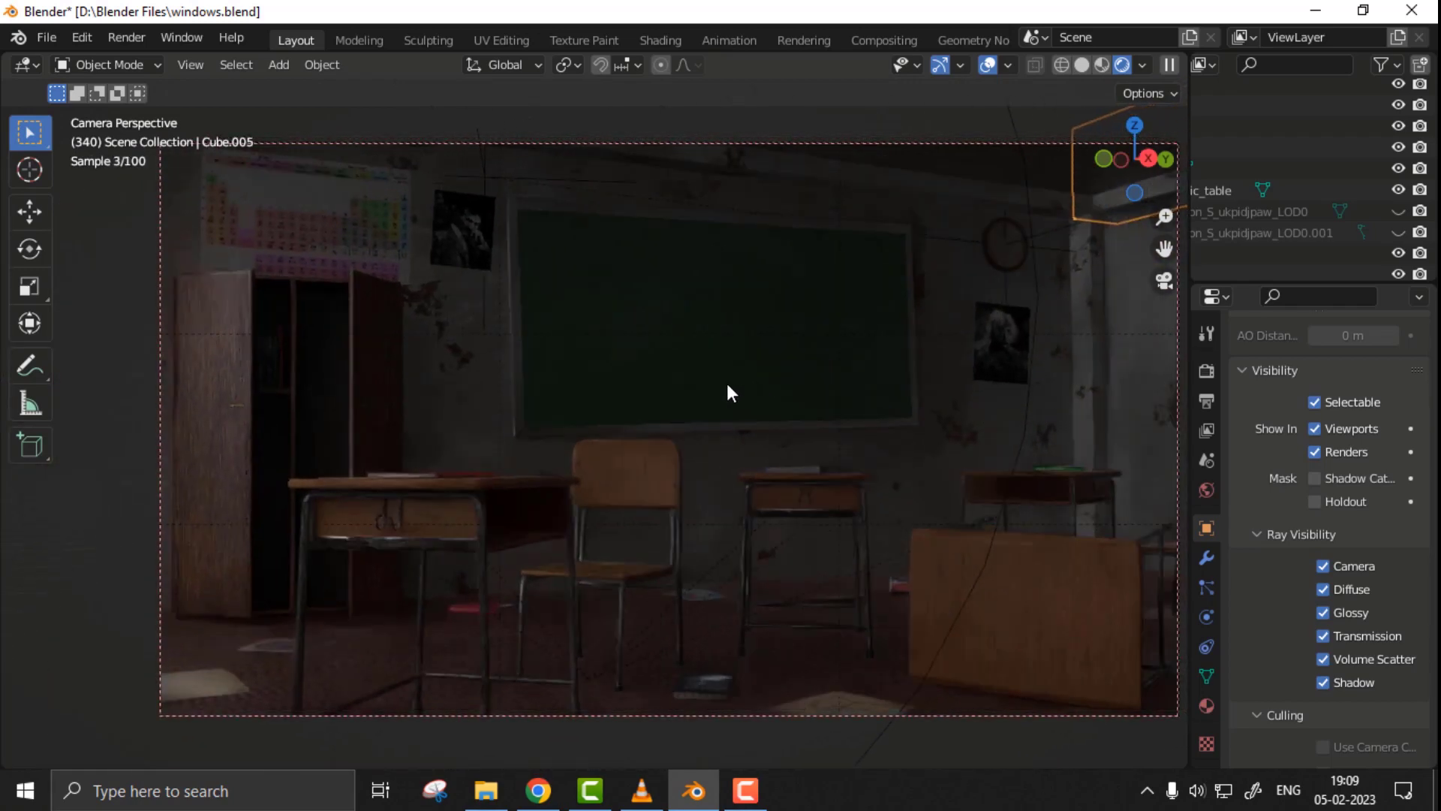
- Move the periodic table poster about -0.2 m along the global Y axis
left_click(326, 237)
key("g")
key("y")
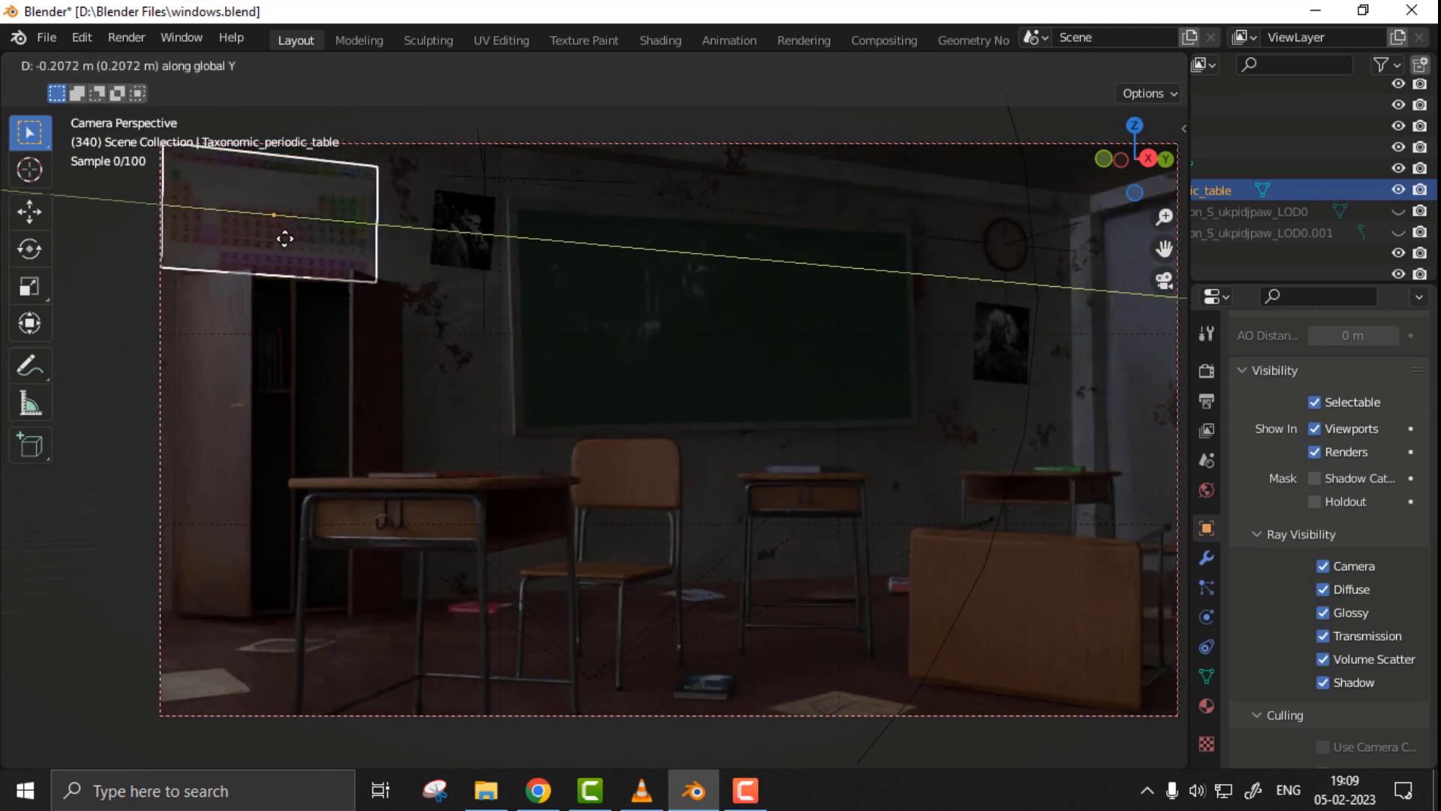
left_click(283, 238)
left_click(417, 213)
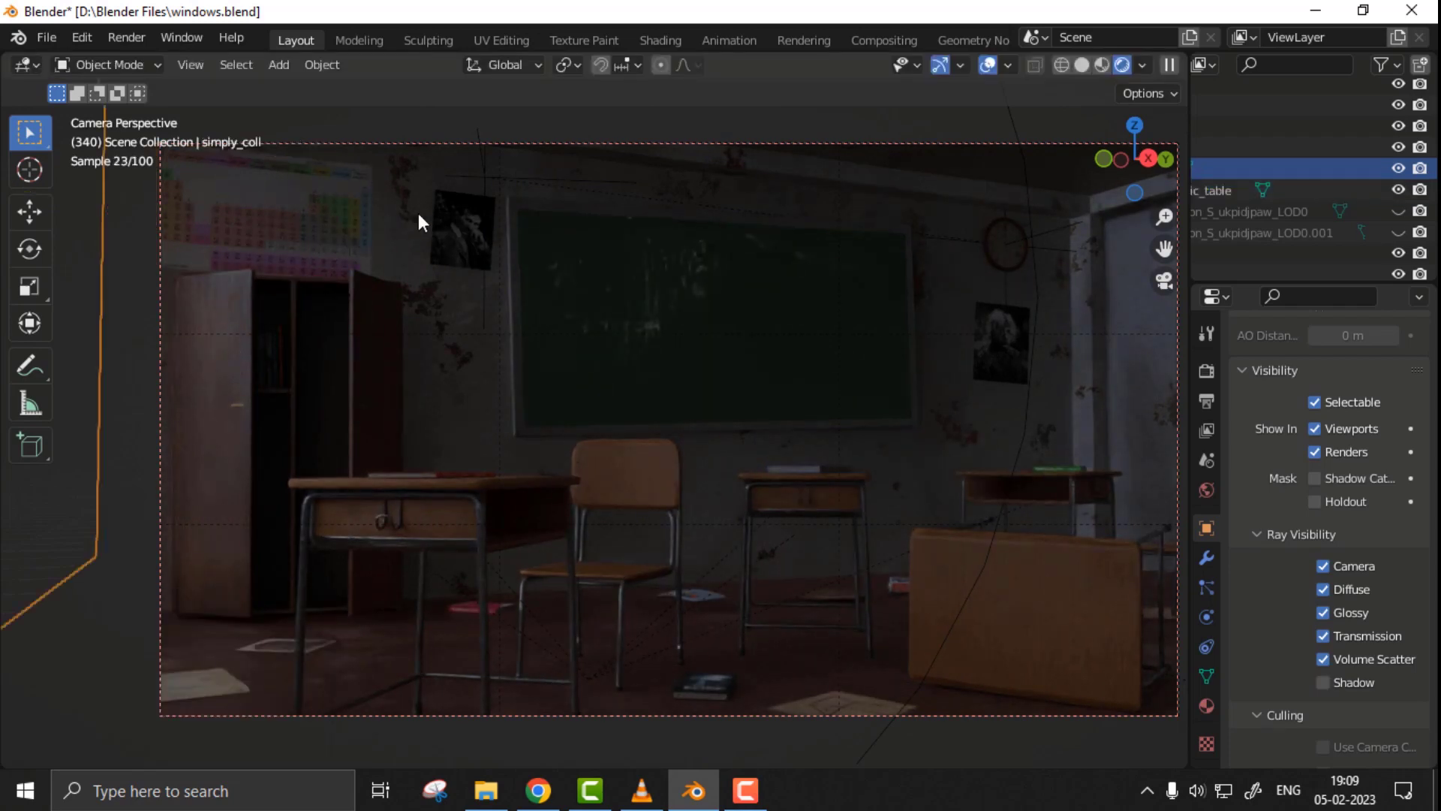
scroll(417, 213, "down", 1)
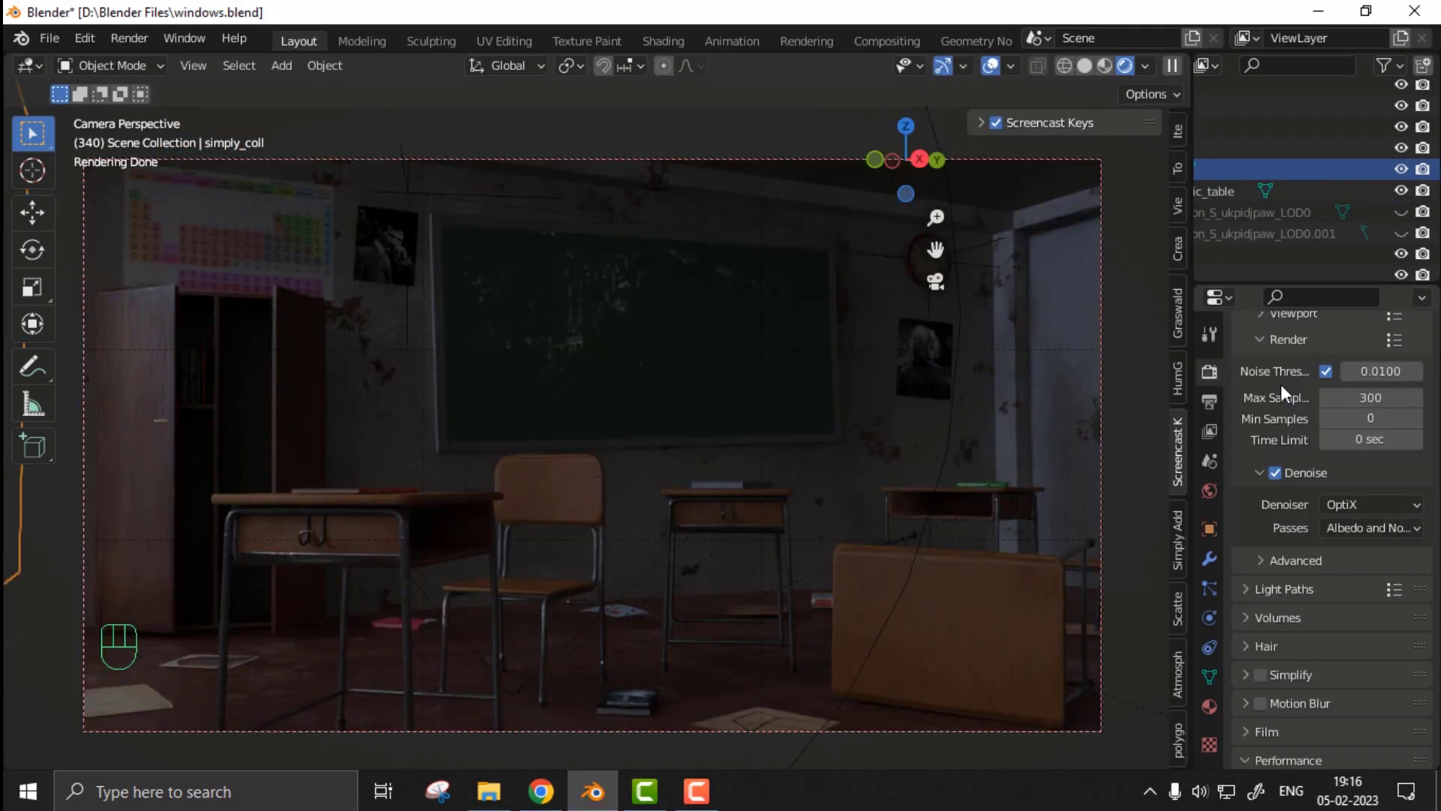
- Check the Cycles device, sampling and denoising settings and render the classroom from the camera
left_click(1279, 390)
scroll(1370, 420, "up", 3)
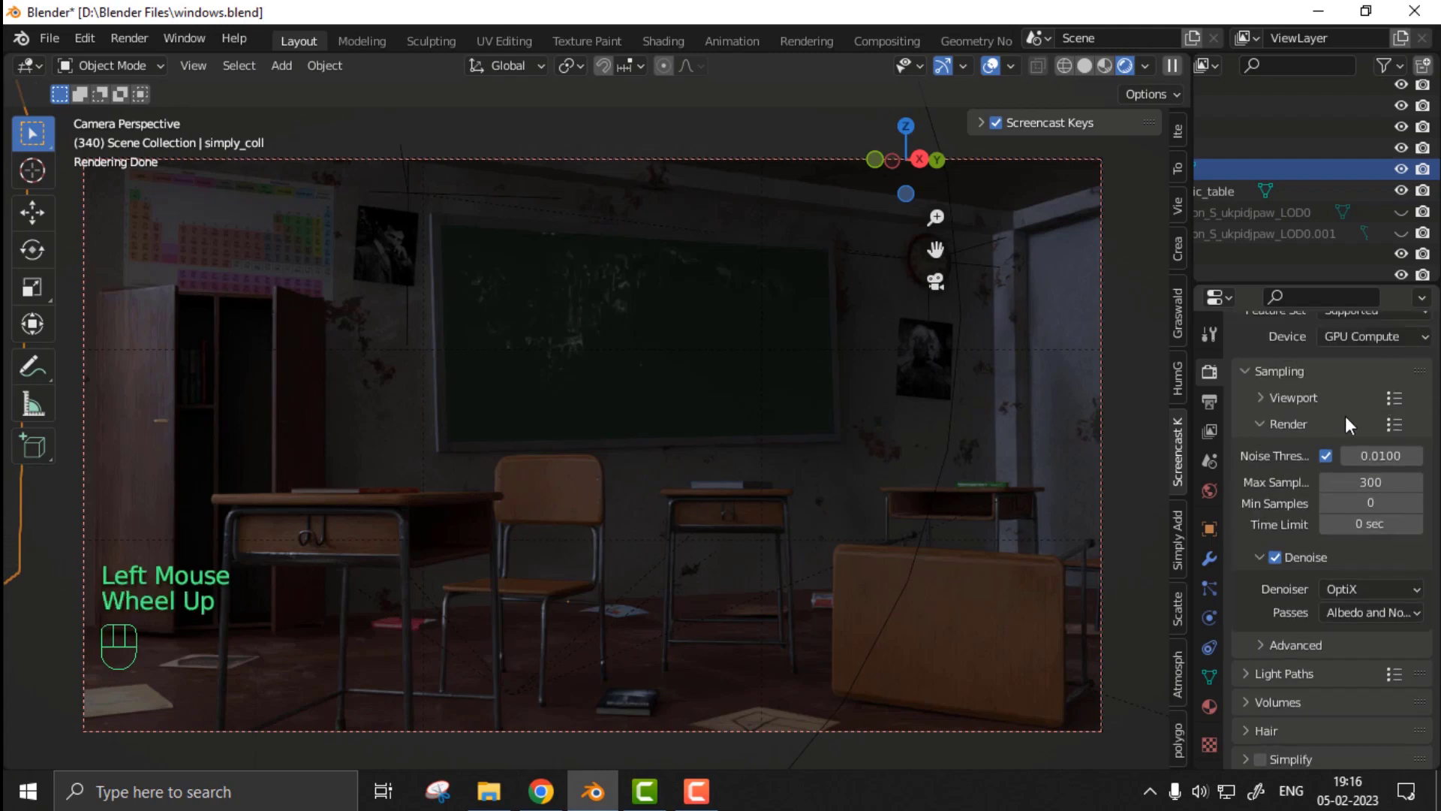
scroll(1371, 421, "up", 1)
left_click(1360, 326)
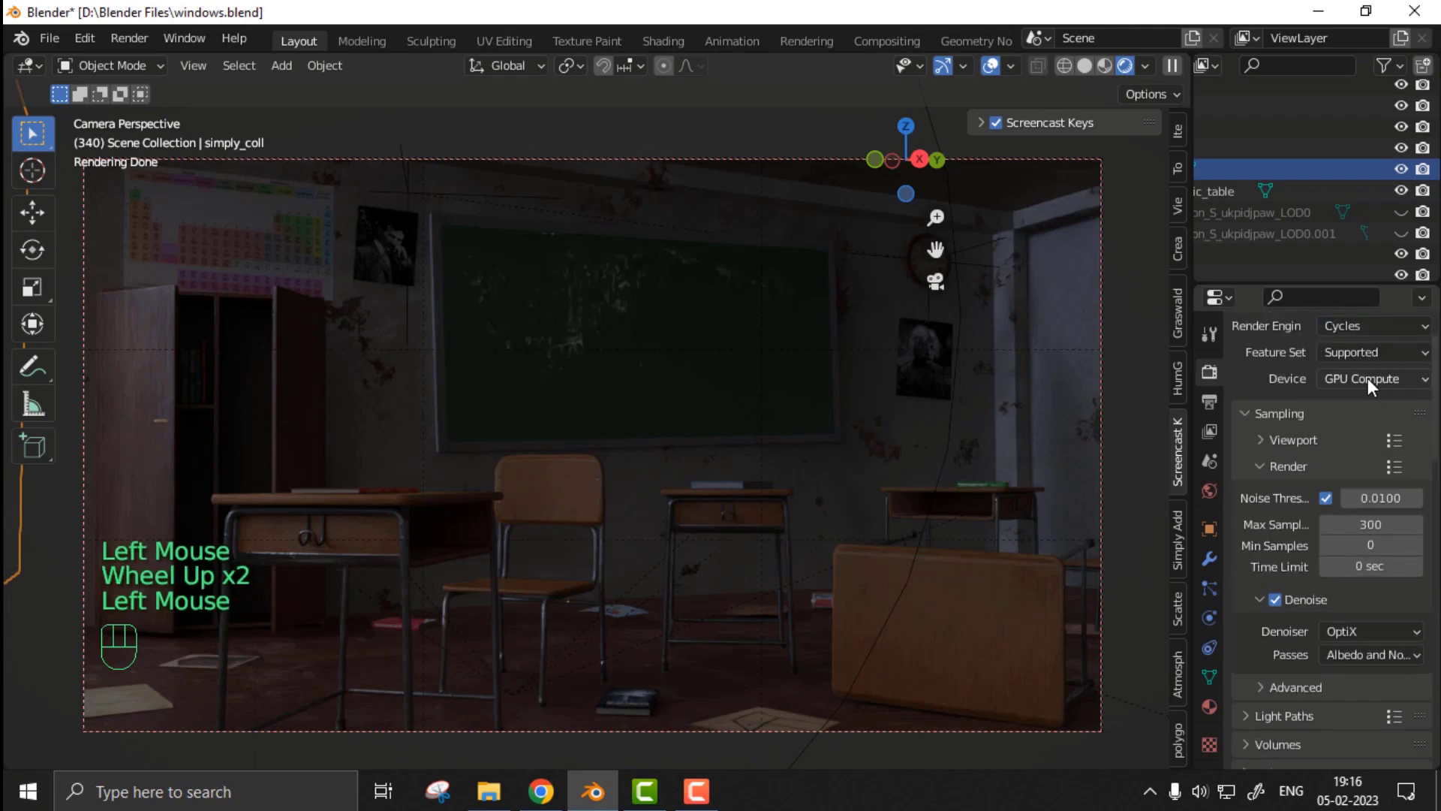
left_click(1363, 377)
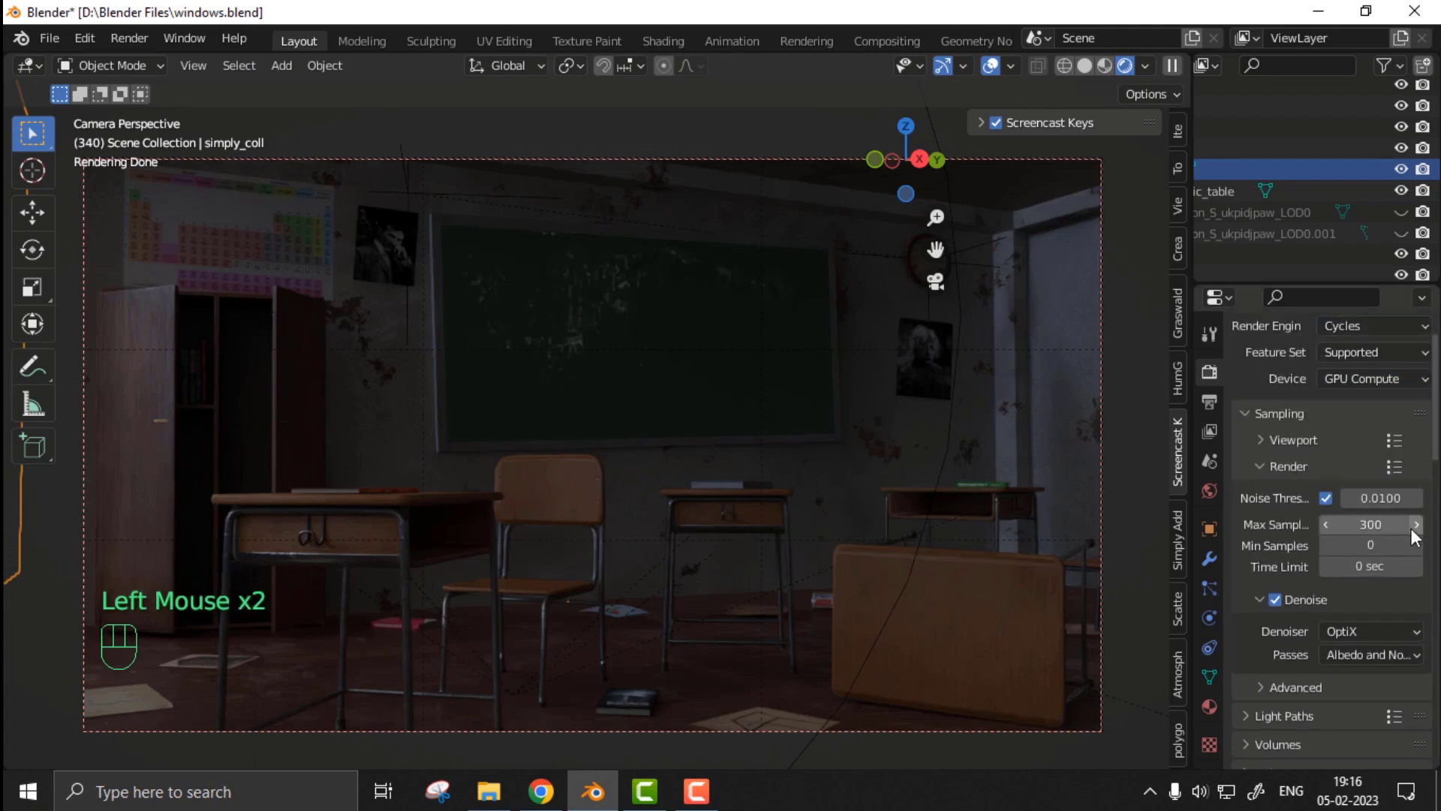
left_click(1373, 523)
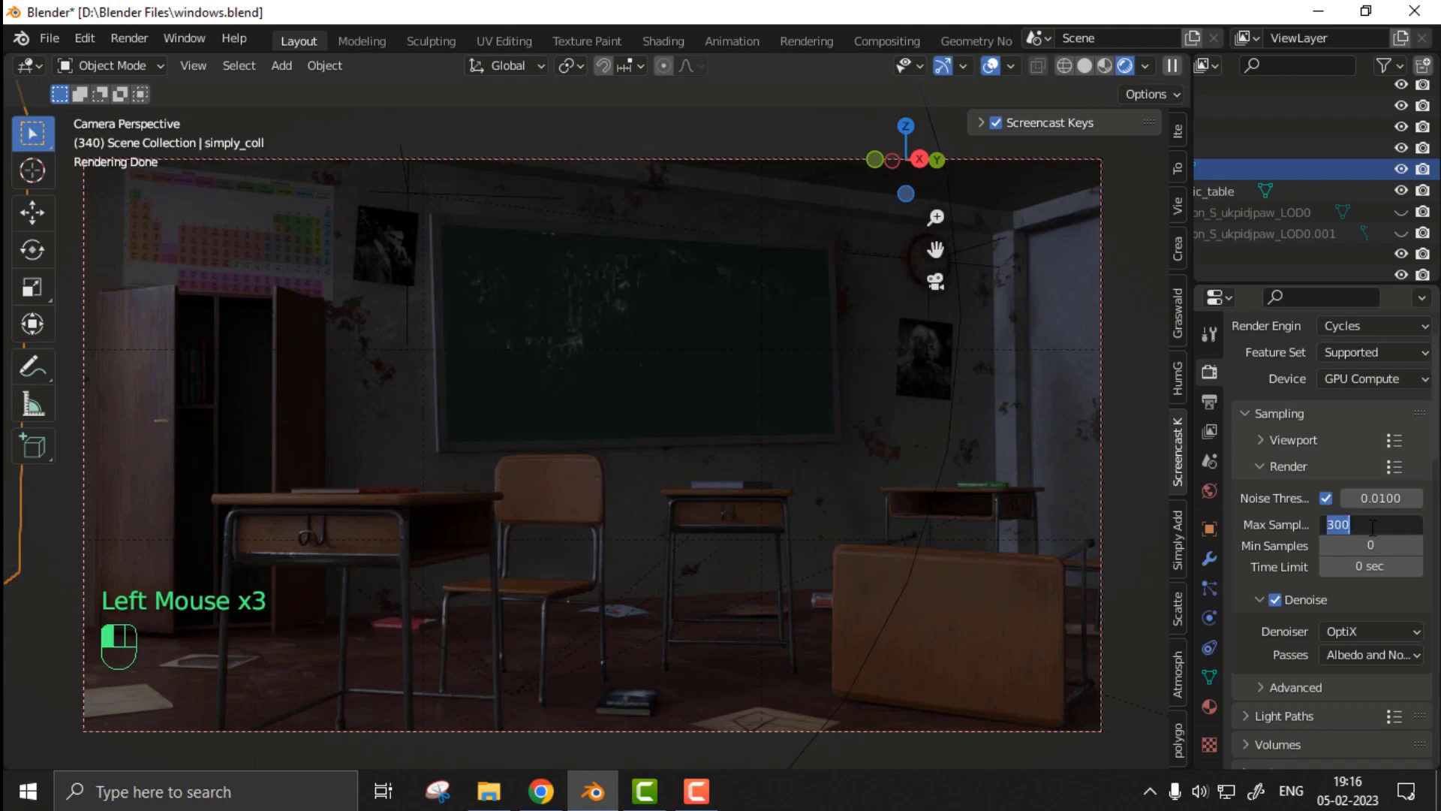
left_click(1332, 633)
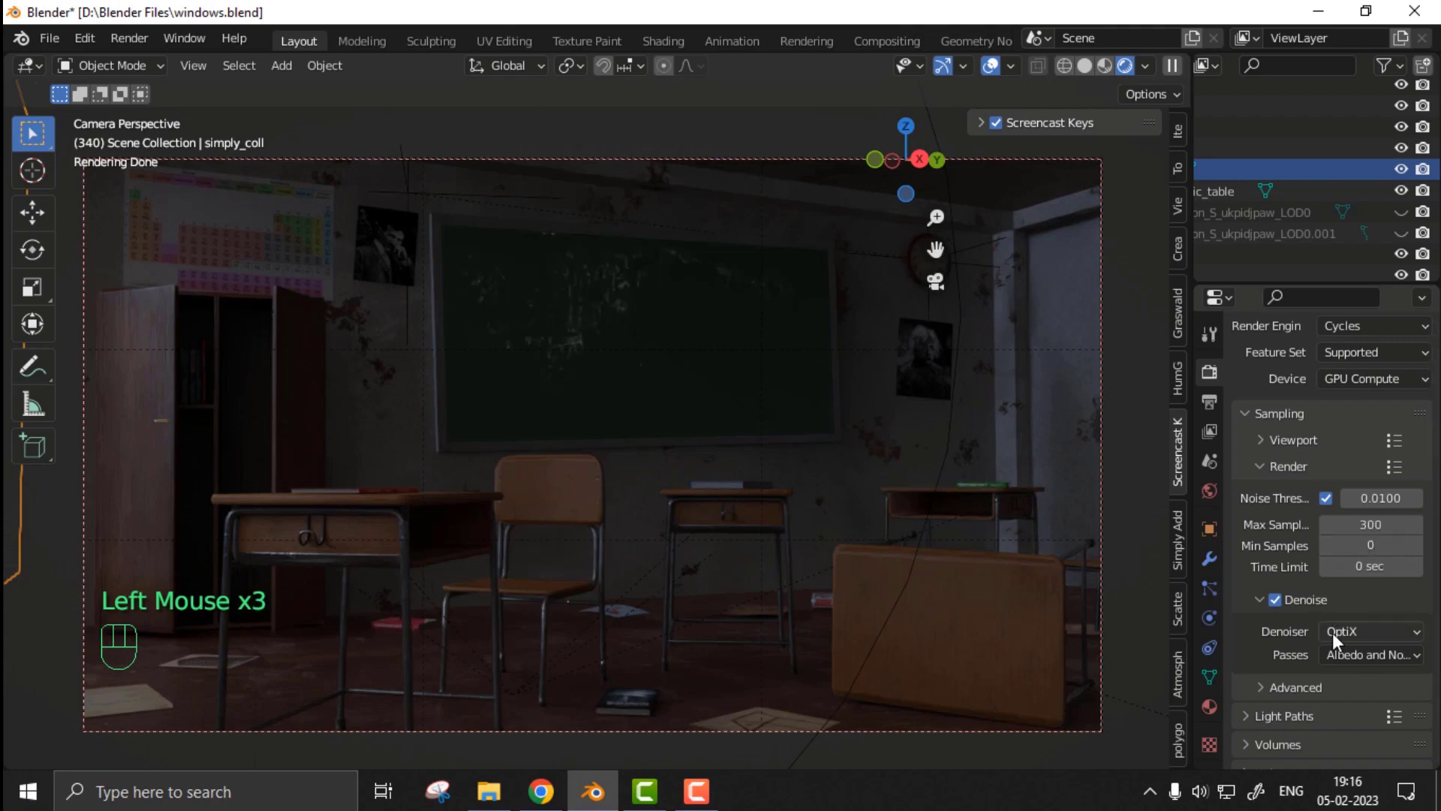
left_click(1349, 656)
left_click(1340, 582)
key("F12")
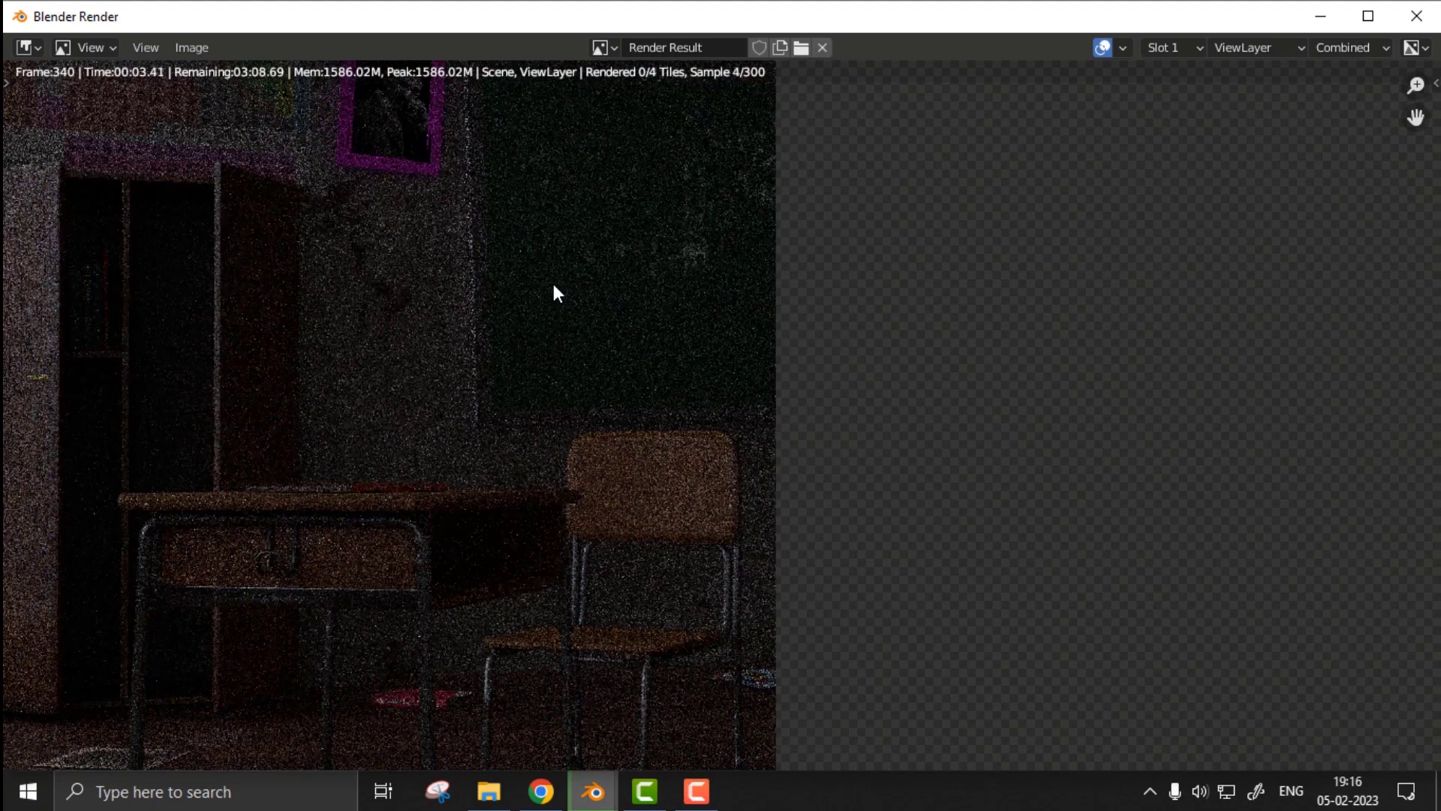
scroll(593, 292, "down", 6)
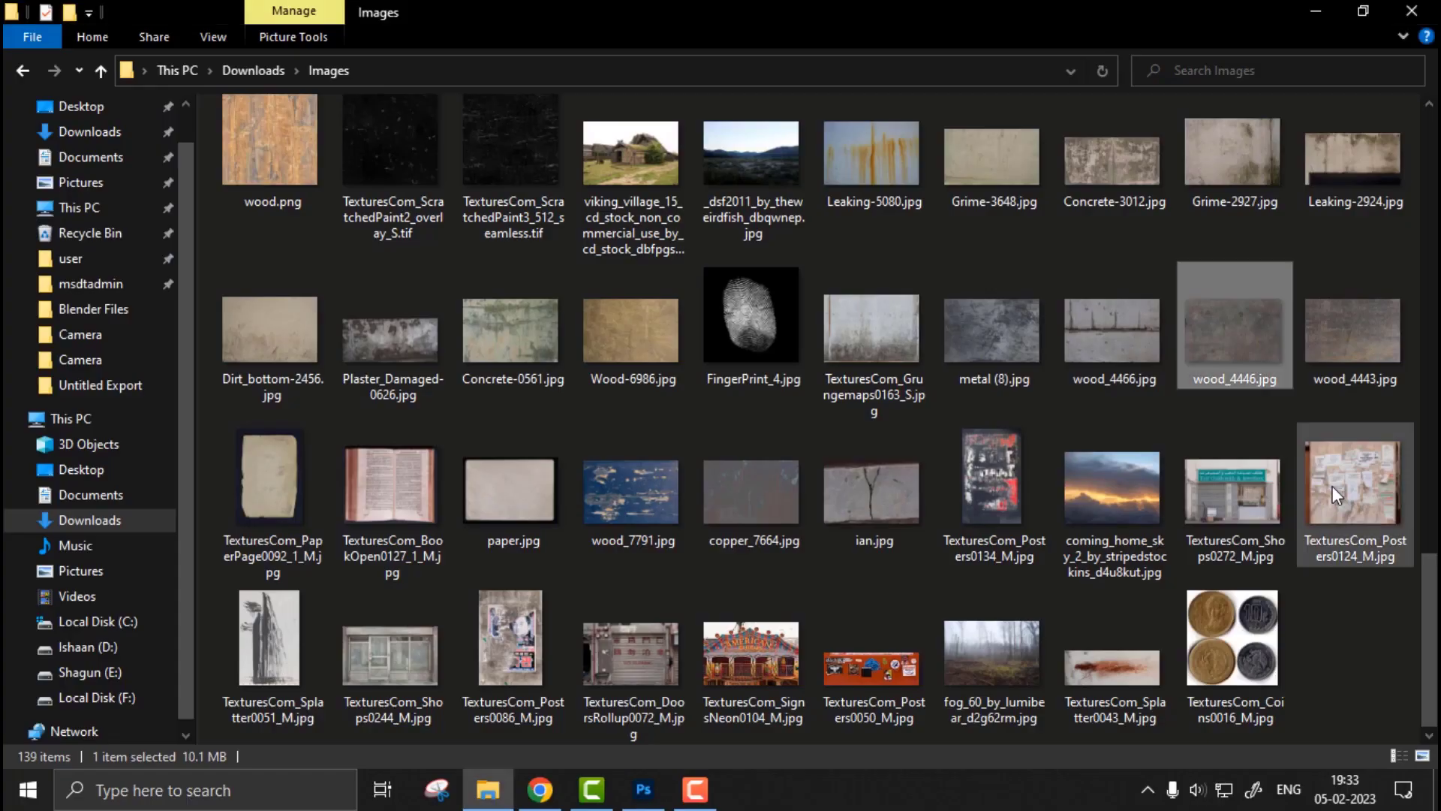
- Bring texture images into the classroom render in Photoshop and position the Grime-2927 texture over the periodic table poster
left_click_drag(1331, 485, 826, 524)
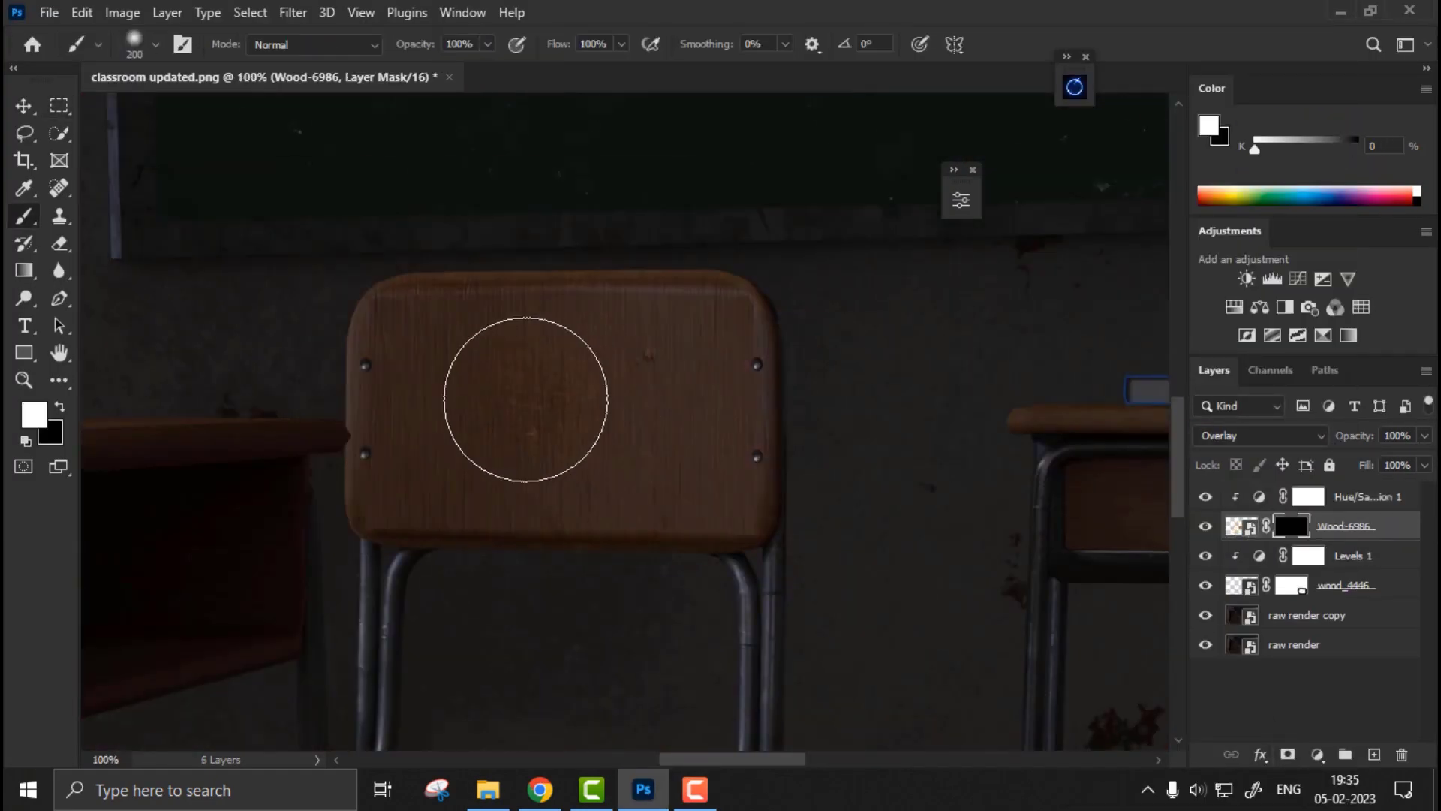
left_click_drag(1425, 458, 1385, 467)
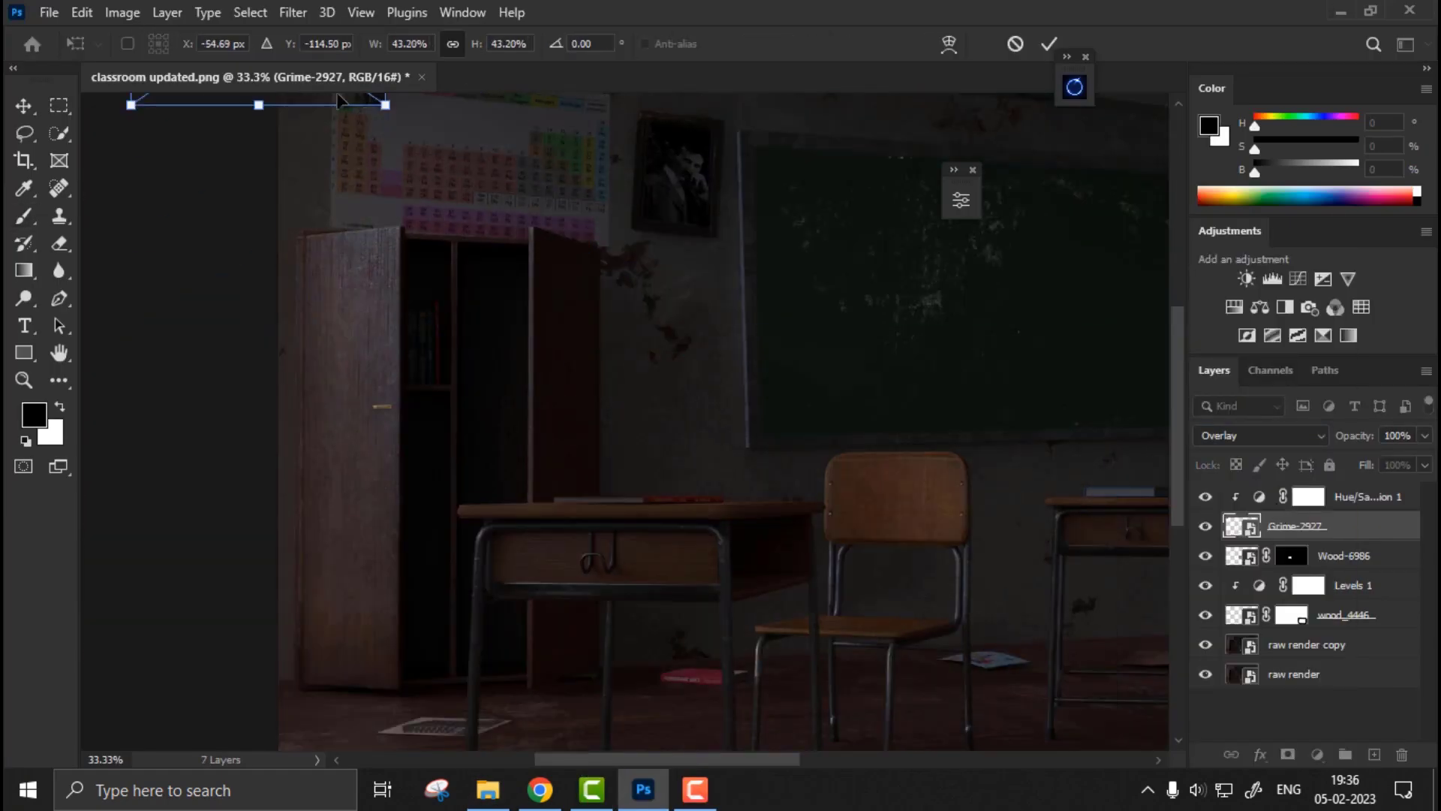
left_click_drag(339, 100, 612, 278)
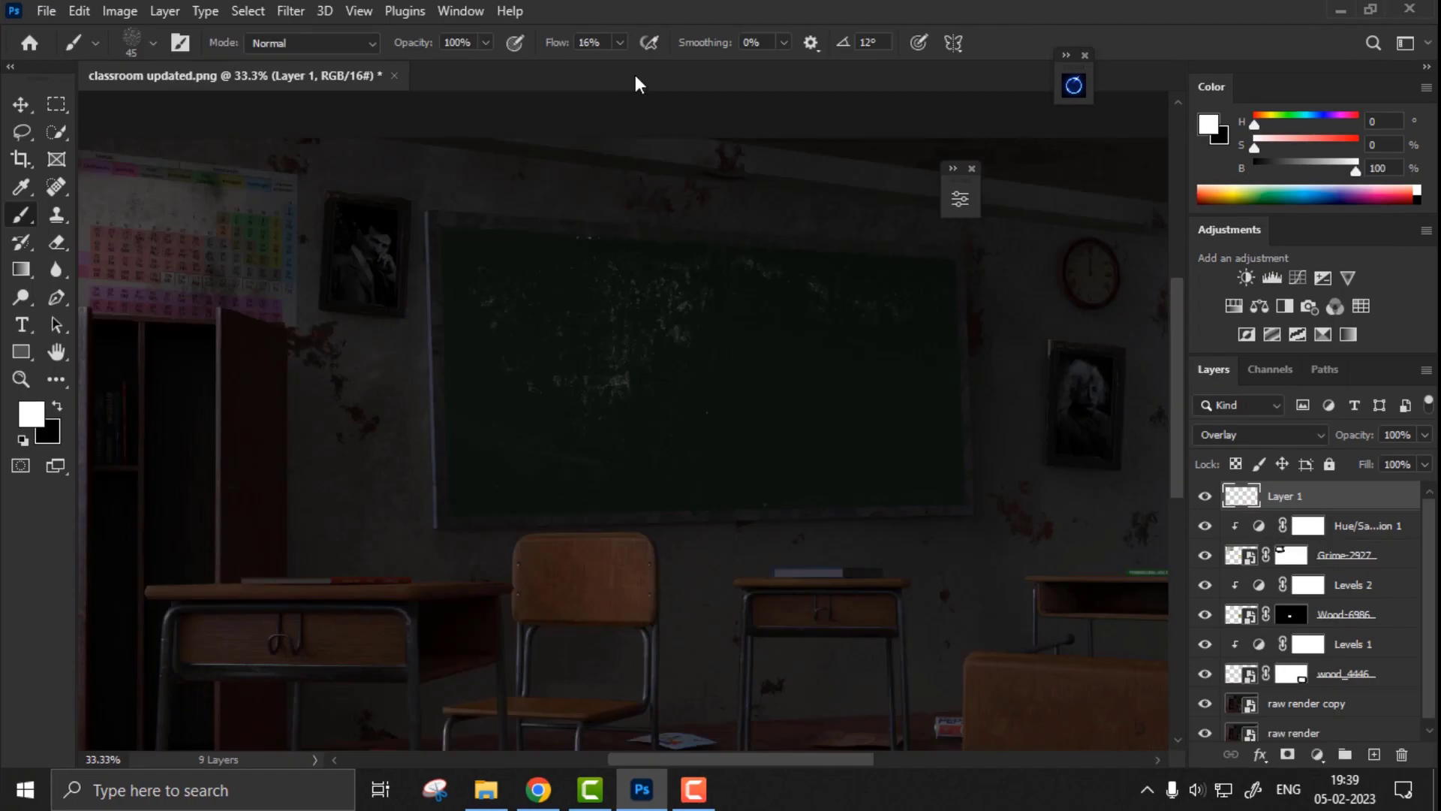
- Hand-letter "TEXT" with an underline on the blackboard in white, using 51% brush flow and the Normal blend mode
key("shift+5")
key("shift+1")
left_click(1258, 434)
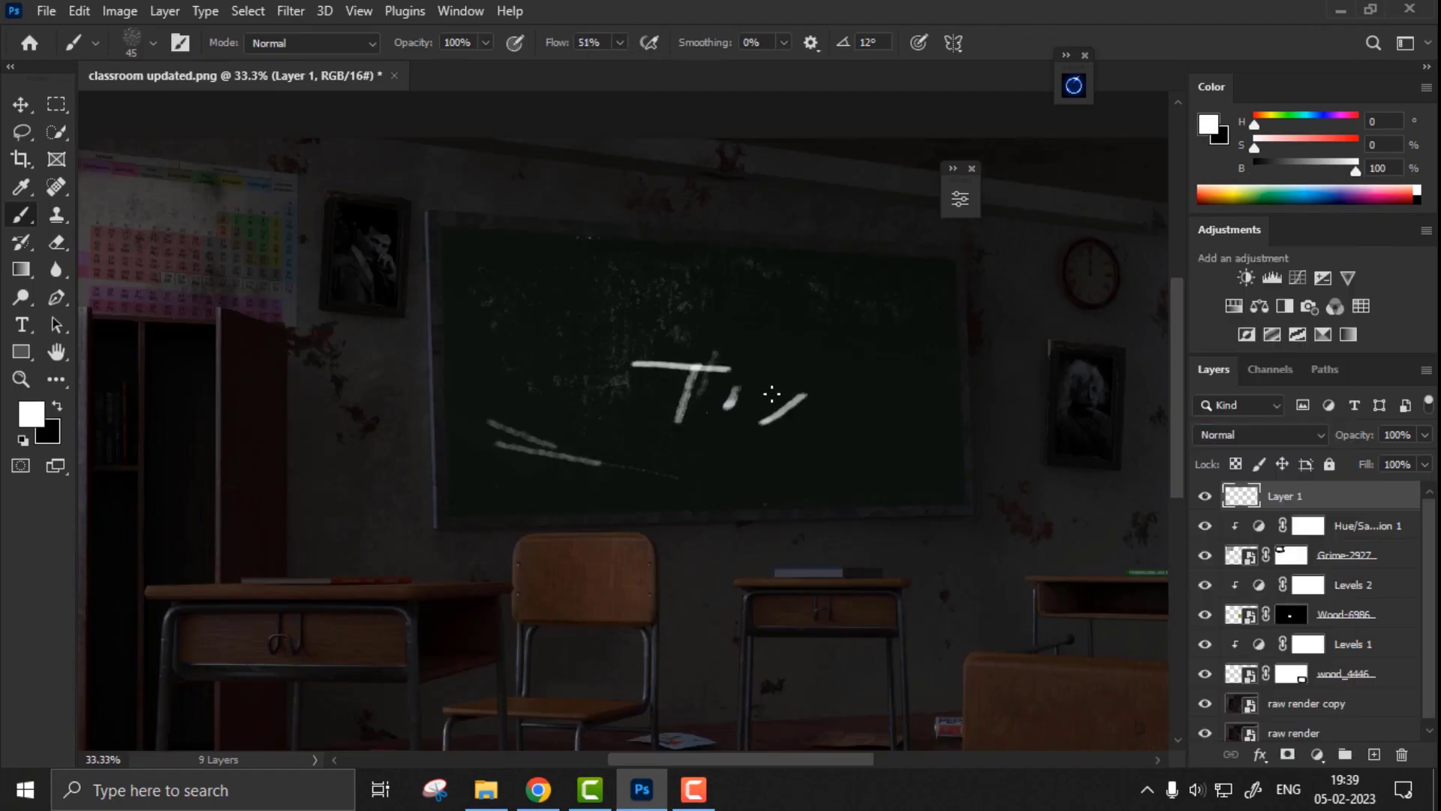
- Set the blackboard lettering layer to 93% opacity with the Normal blend mode
left_click(1261, 435)
left_click(1264, 507)
left_click_drag(1392, 462, 1419, 459)
left_click(1261, 435)
left_click(1231, 257)
- Fade the lettering into the blackboard by splitting its Blend If ranges, and shift it slightly across the board
double_click(1310, 501)
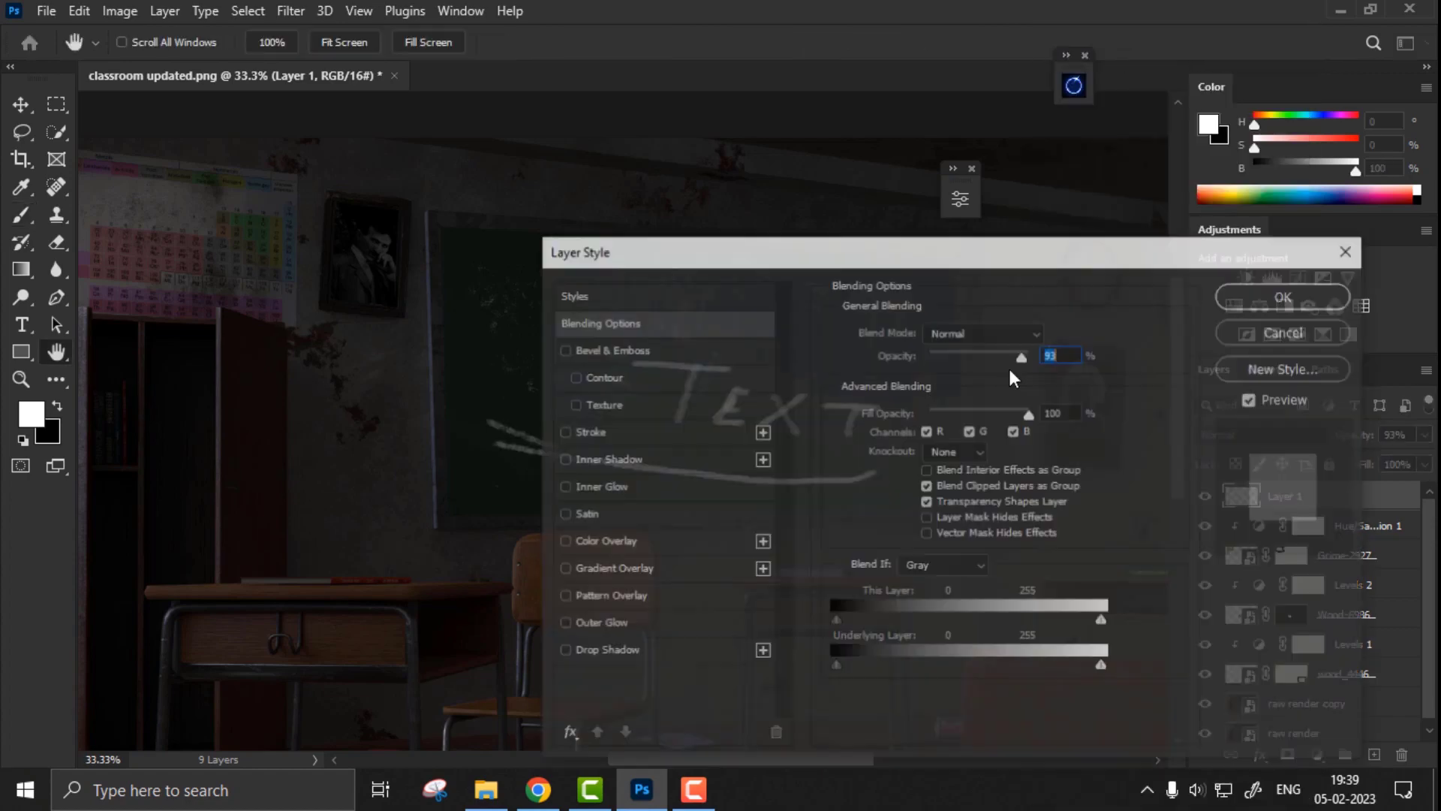
left_click_drag(846, 250, 1072, 175)
left_click_drag(1061, 542, 1073, 543, "alt")
left_click_drag(1238, 540, 1062, 542, "alt")
left_click_drag(1146, 586, 1329, 588)
left_click_drag(1061, 588, 1133, 591, "alt")
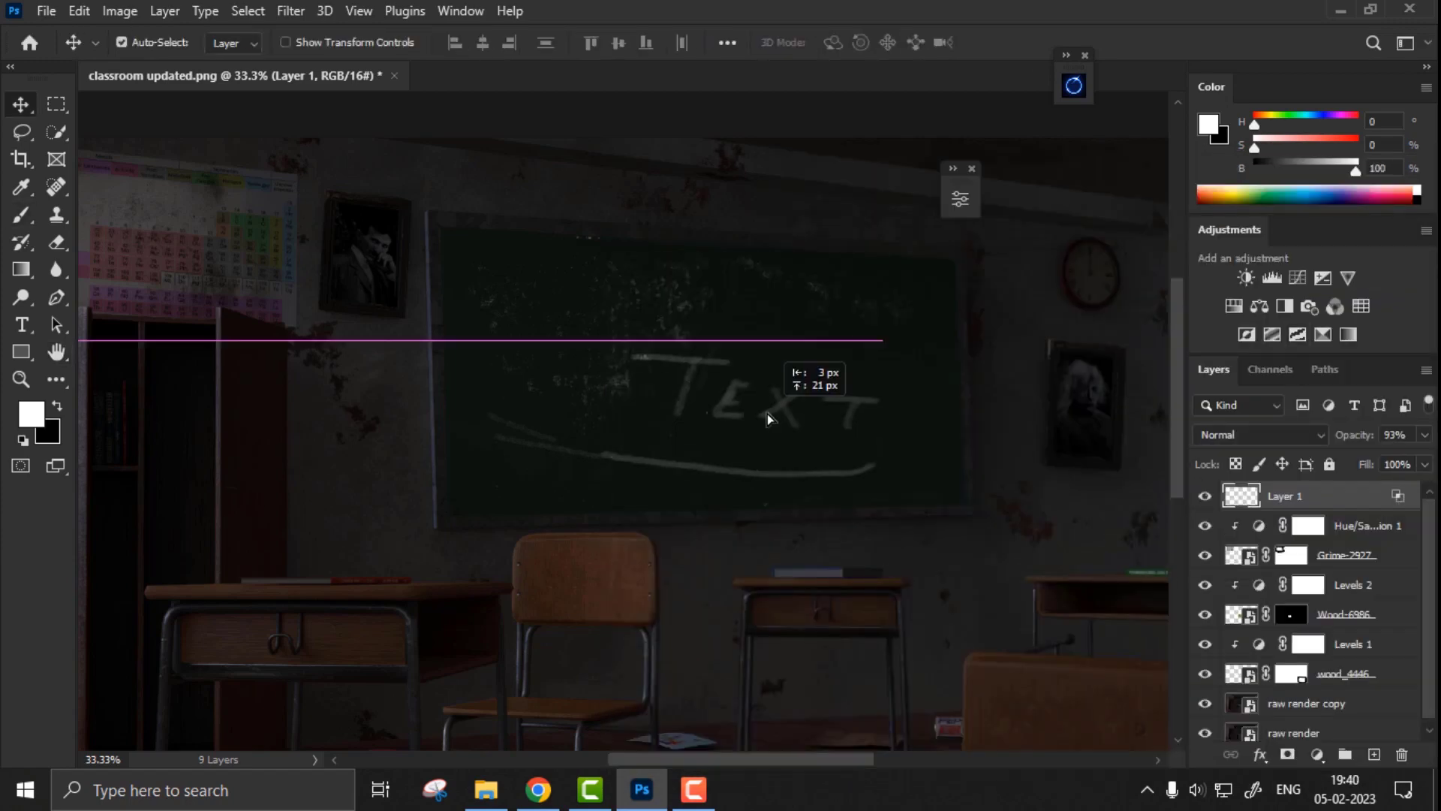
left_click_drag(766, 412, 804, 409)
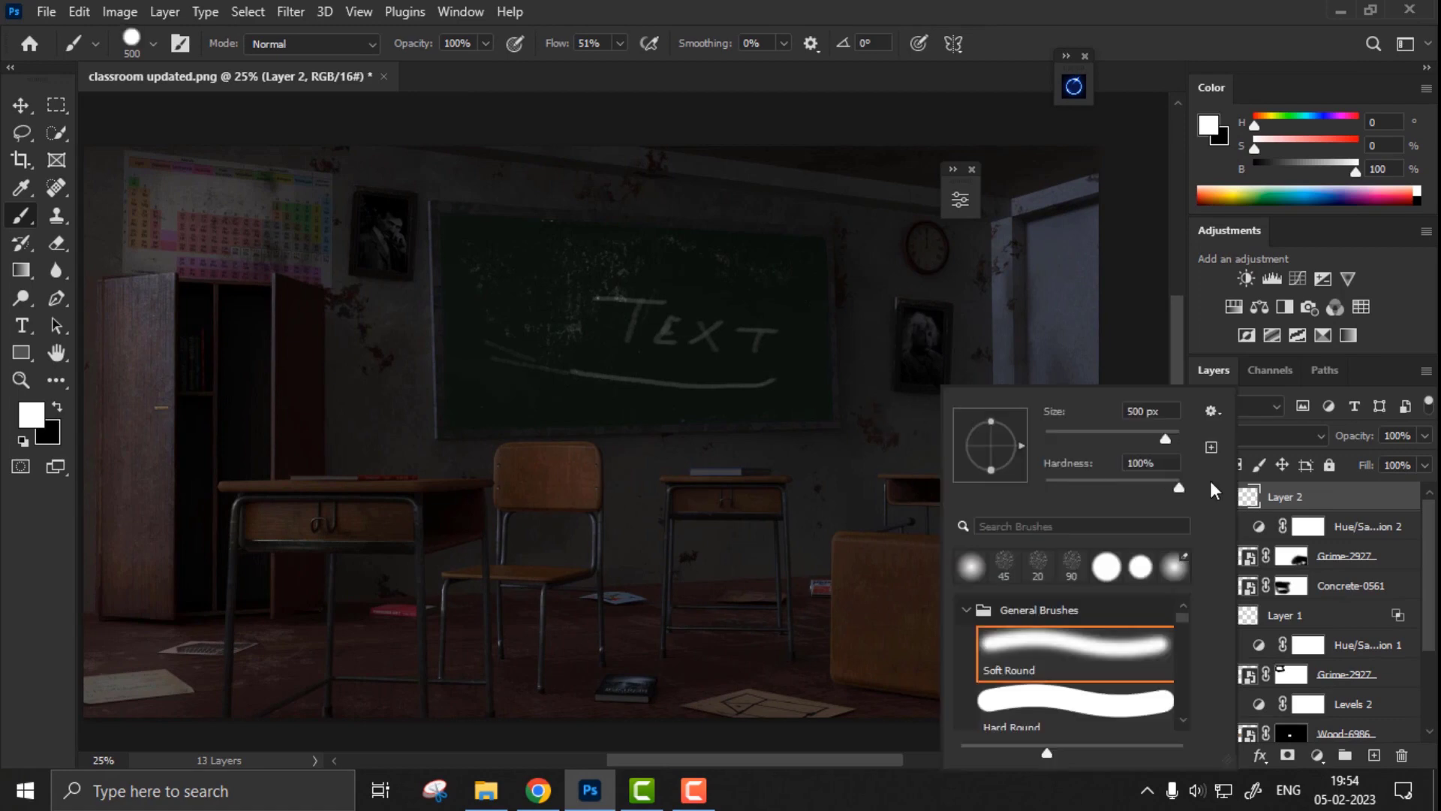
- Erase the test dot on the overturned desk and reduce the brush size to 1 px
left_click(904, 564)
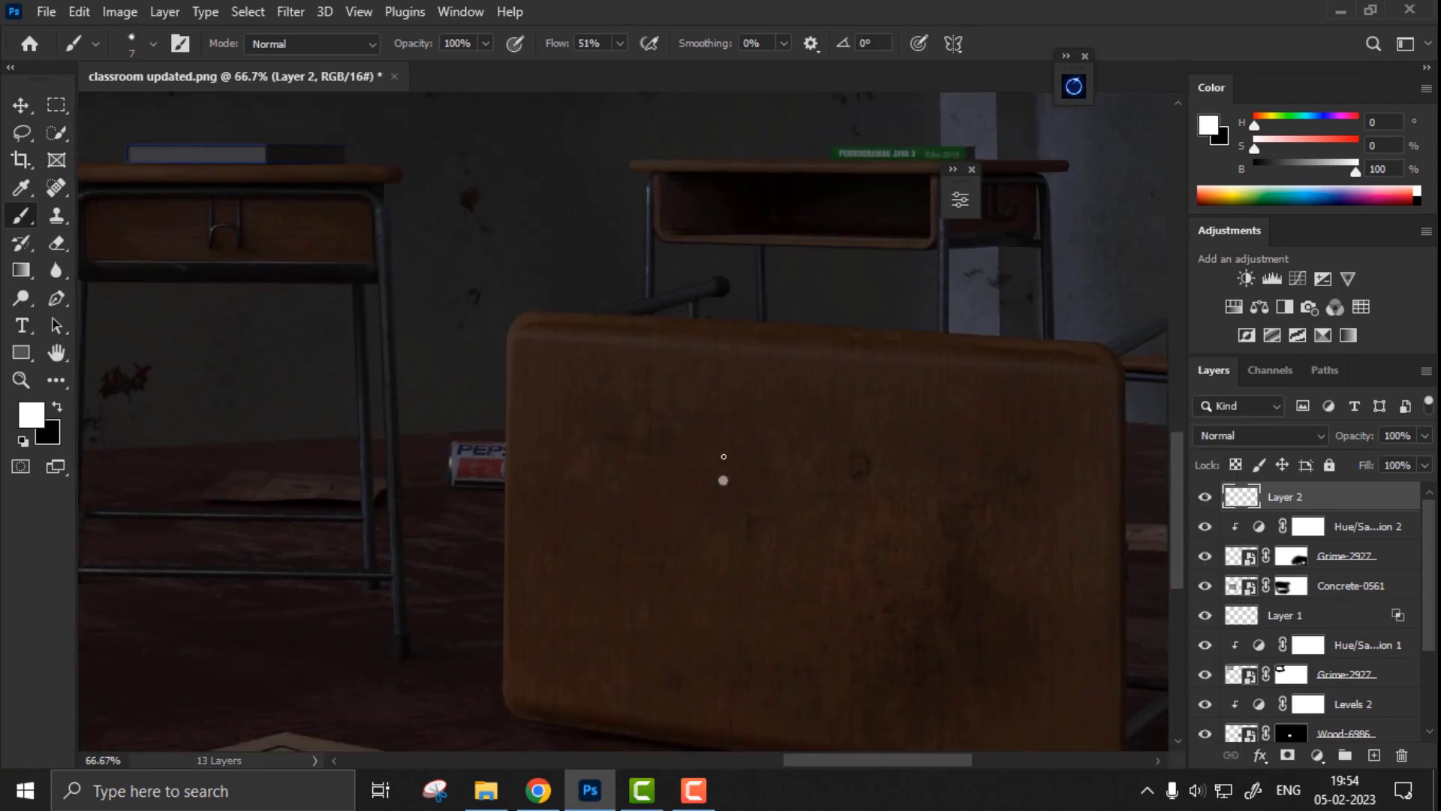
key("e")
left_click(723, 516)
key("bracketleft")
key("b")
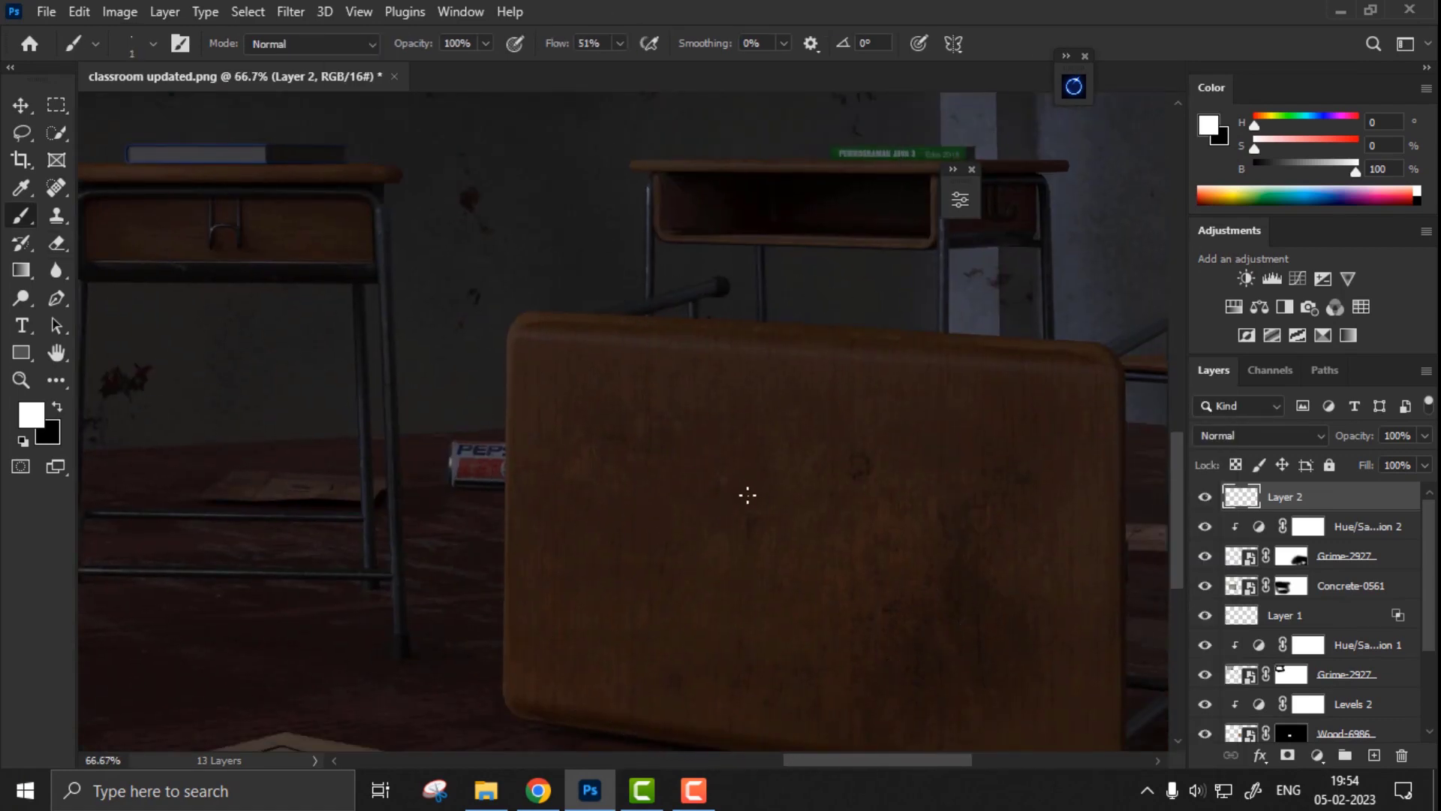
- Set Layer 2 to Overlay and paint fine white scratches on the overturned desk top, rotating the canvas while drawing
left_click(1241, 434)
left_click(1248, 496)
key("r")
mouse_move(728, 591)
left_mouse_down()
mouse_move(473, 569)
mouse_move(420, 419)
left_mouse_up()
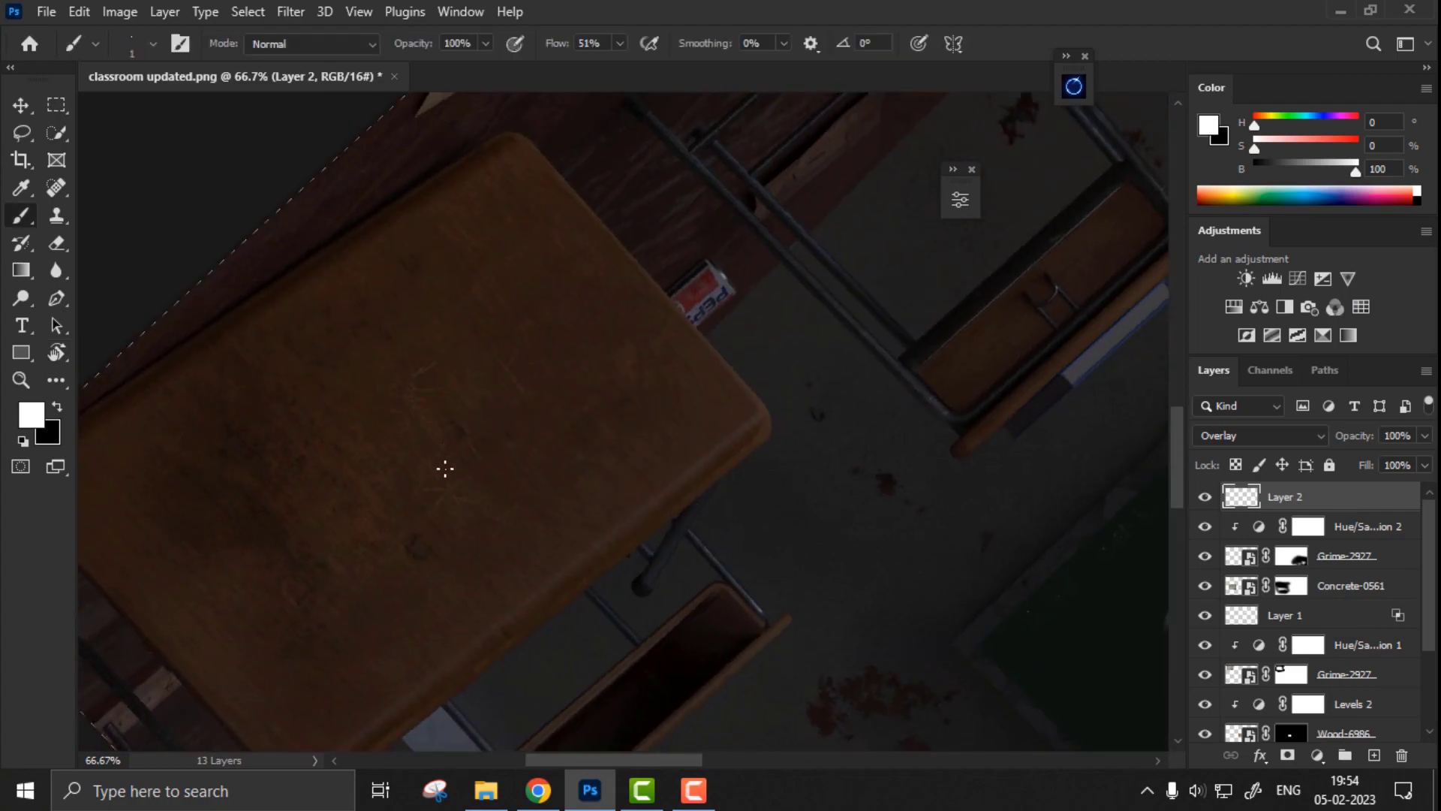
key("r")
left_click_drag(441, 472, 816, 312)
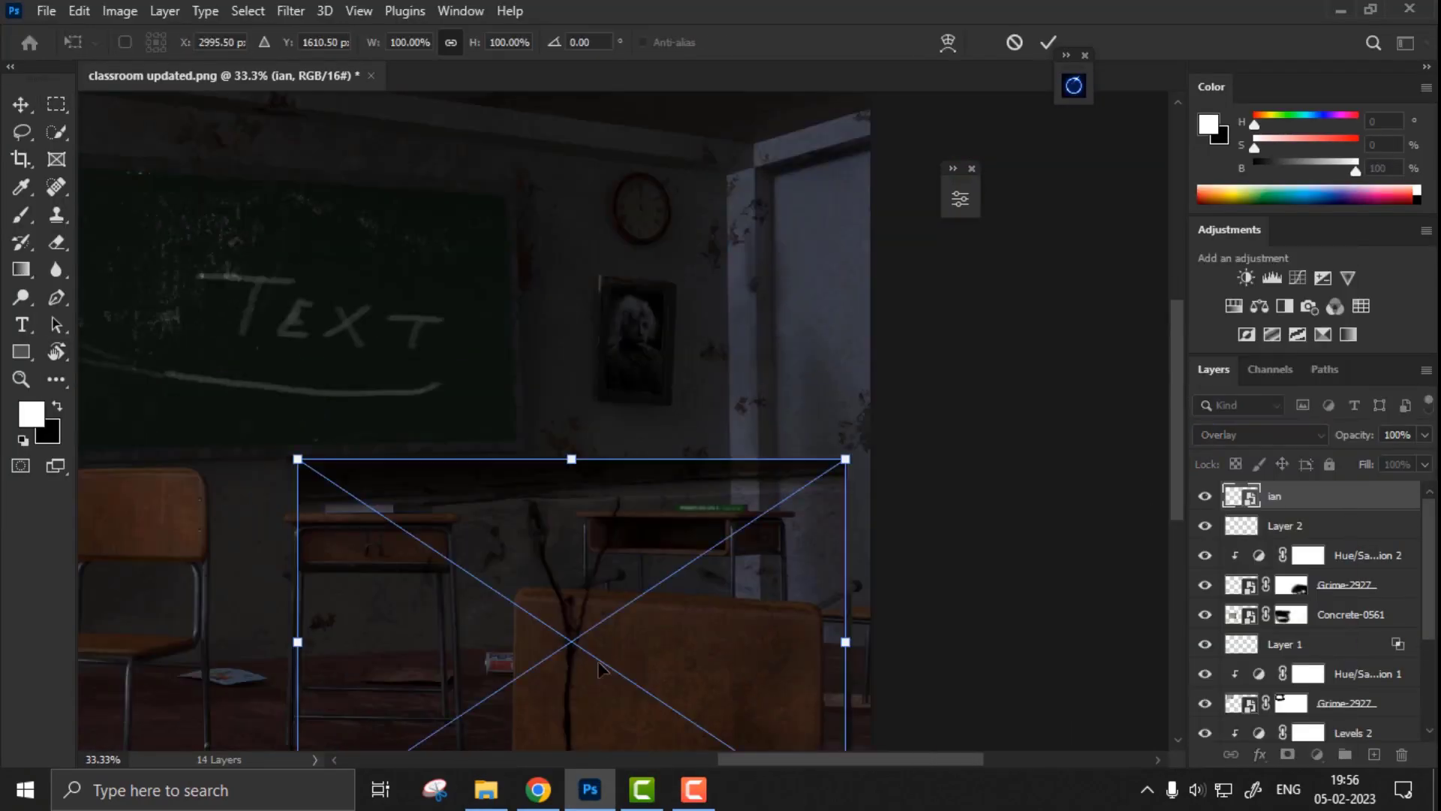
- Scale down the placed ian crack texture and position it on the wall corner above the pillar
left_click_drag(755, 383, 843, 69)
left_click_drag(1021, 410, 671, 176)
left_click_drag(613, 167, 798, 245)
scroll(800, 240, "up", 2, "alt")
left_click_drag(912, 376, 875, 355)
key("Return")
- Add a layer mask to the crack texture and brush black over its dark upper and lower edges
left_click(1287, 754)
key("b")
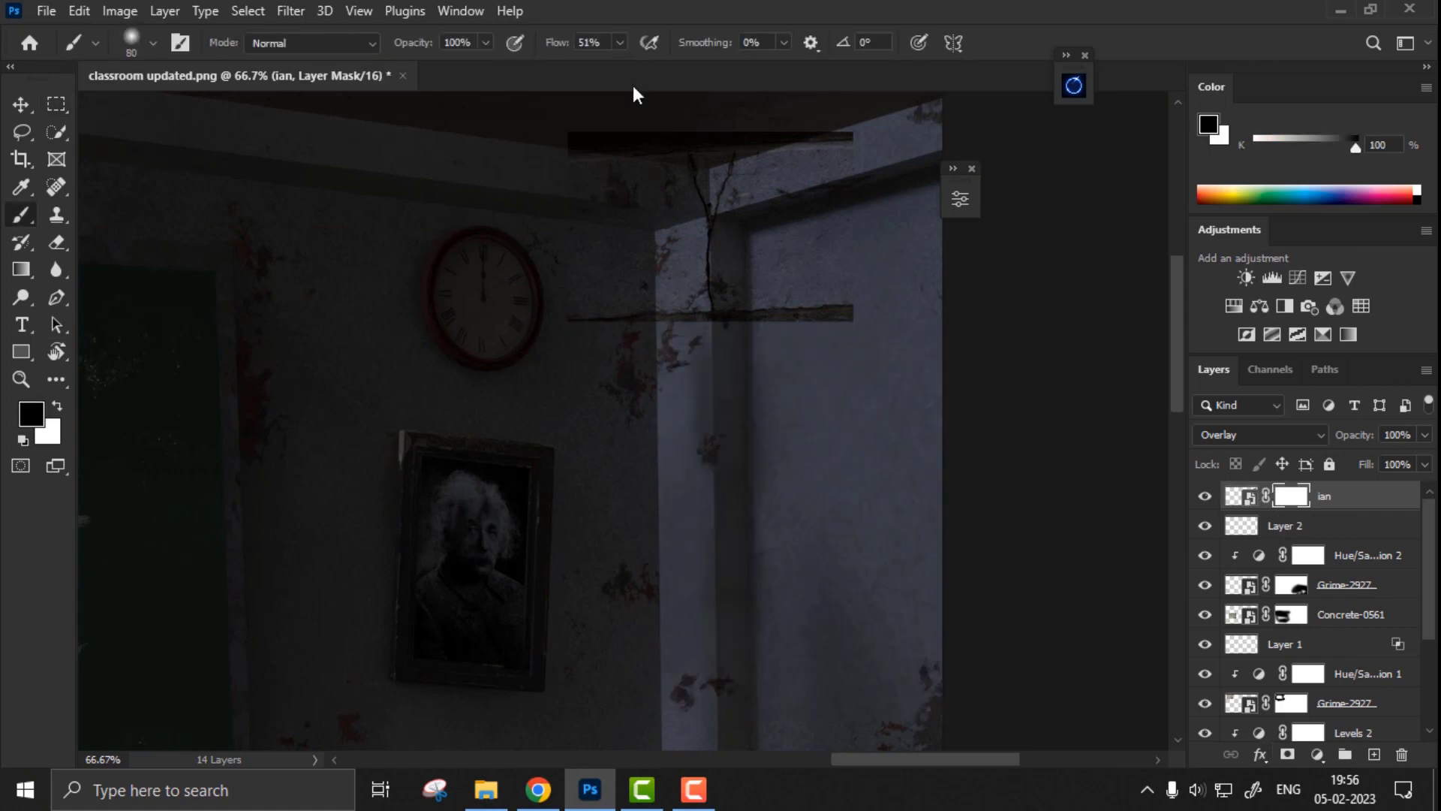
left_click_drag(592, 132, 853, 136)
left_click_drag(854, 311, 608, 305)
- Fine-tune the crack texture's placement on the wall corner with Free Transform
key("ctrl+t")
left_click_drag(811, 207, 814, 215)
key("Return")
scroll(711, 190, "down", 3, "alt")
left_click_drag(710, 190, 798, 152)
- Add a Levels adjustment clipped to the crack texture and darken its midtones slightly
left_click(1271, 277)
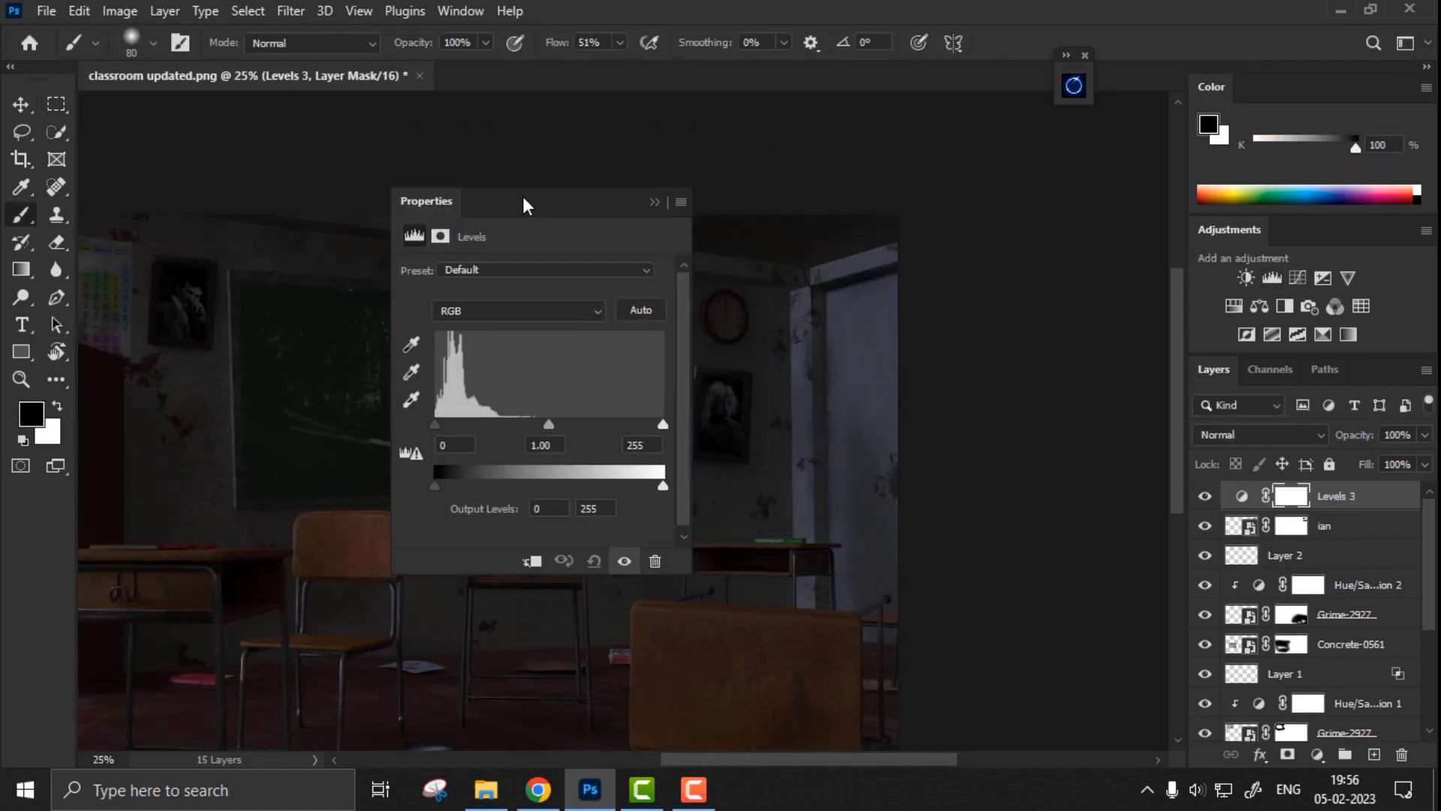
left_click(529, 560)
left_click_drag(546, 424, 551, 425)
left_click(661, 181)
- Select the ian crack layer again and nudge it slightly downward
left_click(1242, 525)
key("v")
key("ctrl+t")
left_click_drag(852, 263, 857, 275)
key("Return")
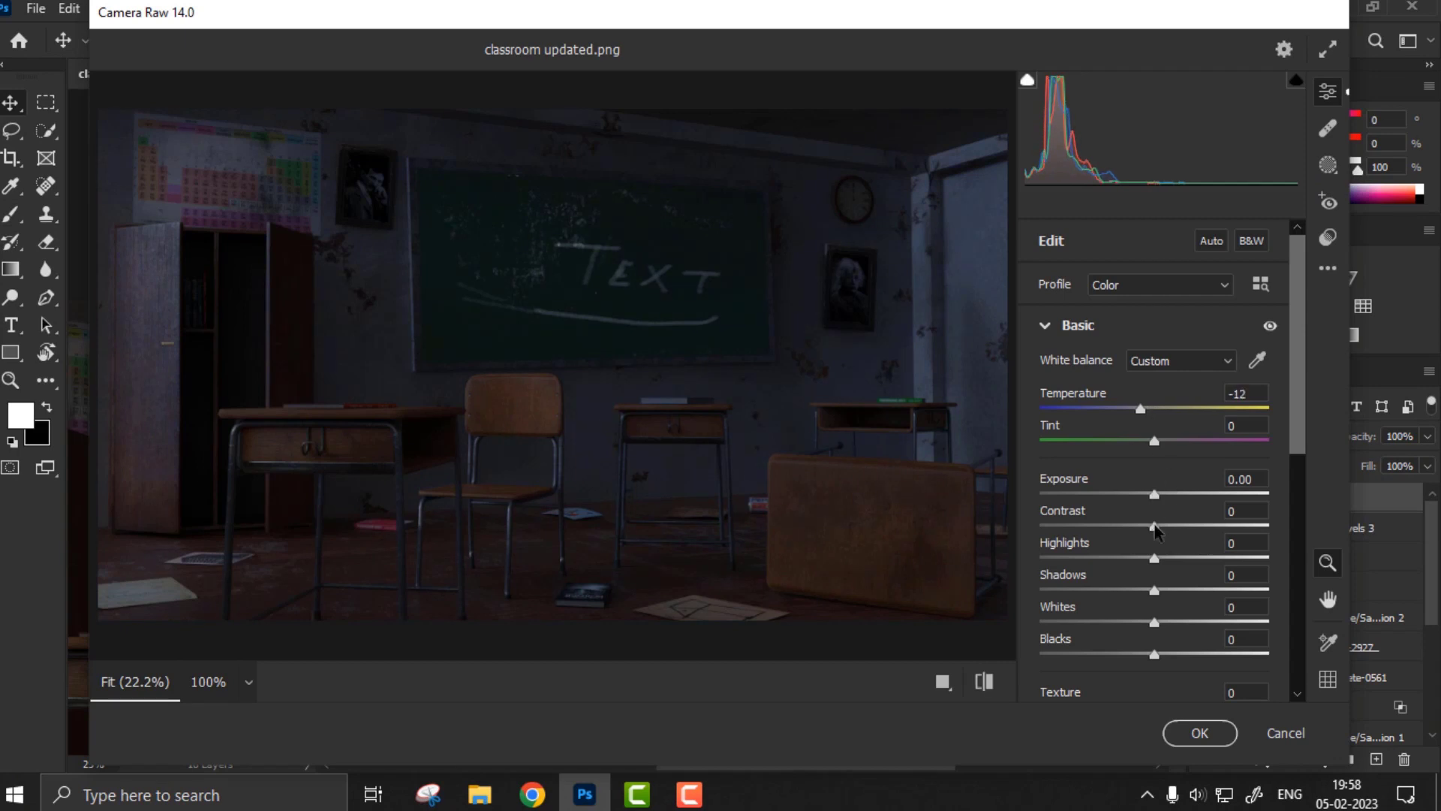
- Adjust the exposure and further grading sliders of the classroom image in Camera Raw
left_click_drag(1154, 494, 1165, 535)
scroll(1164, 561, "down", 1)
scroll(1149, 538, "down", 3)
left_click(1061, 691)
left_click(1197, 307)
left_click_drag(1155, 456, 1139, 499)
- Work through the remaining Camera Raw adjustment sections and apply the grade to Layer 3
scroll(1149, 460, "down", 2)
left_click(1059, 579)
scroll(1103, 451, "down", 3)
left_click(1081, 557)
scroll(1112, 508, "up", 3)
left_click(1081, 324)
scroll(1173, 508, "down", 3)
scroll(1120, 570, "down", 3)
left_click(1119, 635)
left_click(1096, 460)
left_click(1198, 733)
- Apply the Add Noise filter to Layer 3 with an amount of 1.53% and Gaussian distribution
left_click_drag(808, 459, 902, 407)
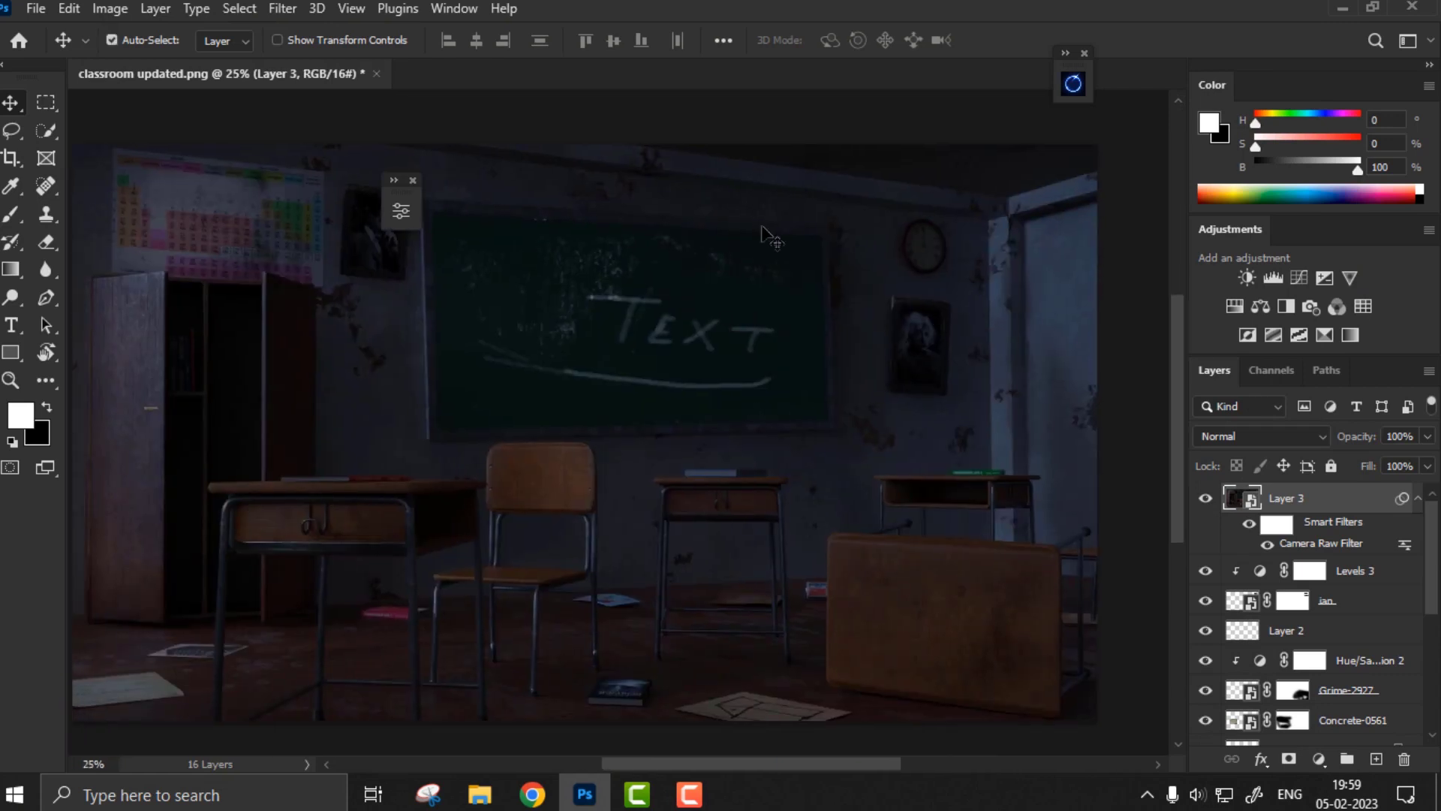
left_click(279, 8)
mouse_move(421, 336)
left_click(582, 338)
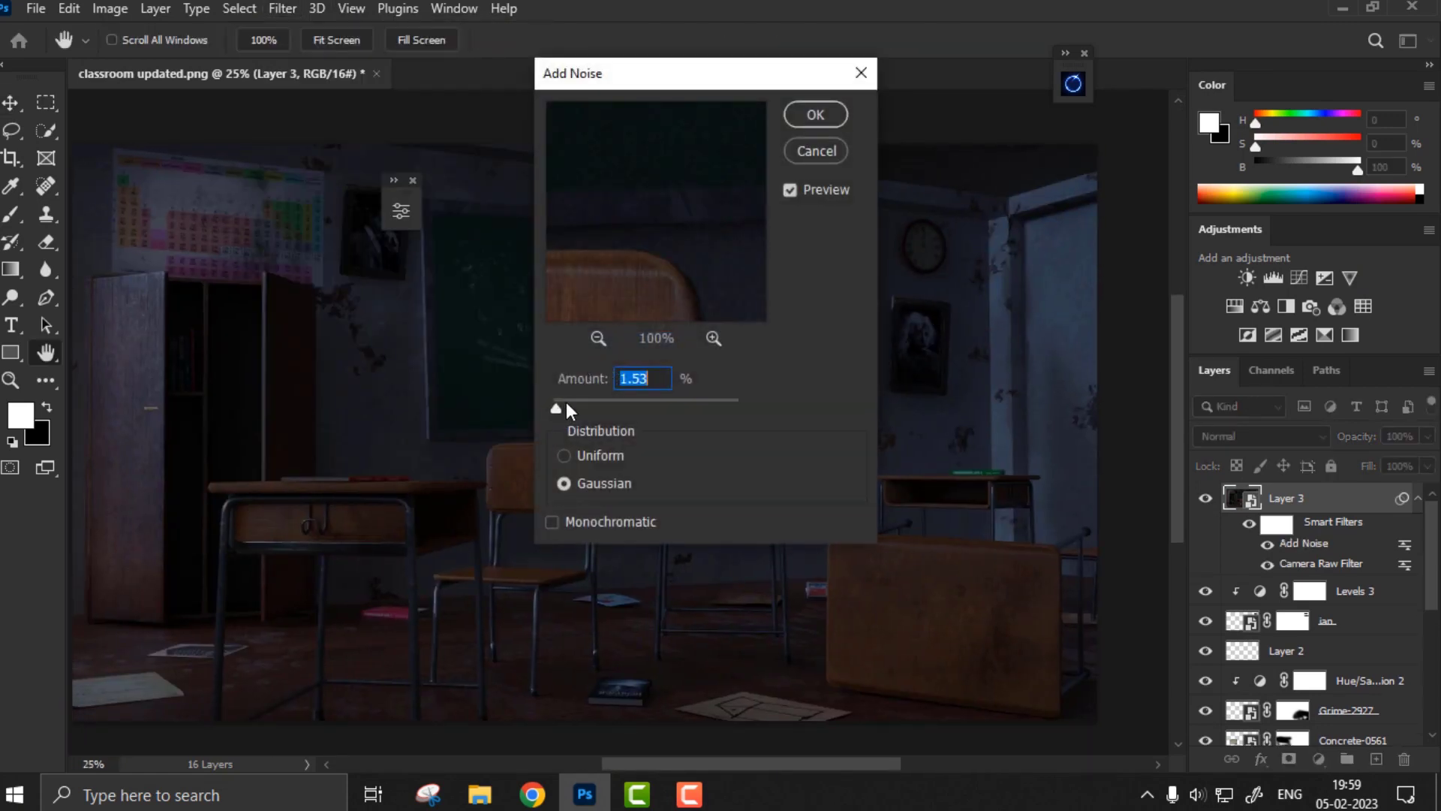